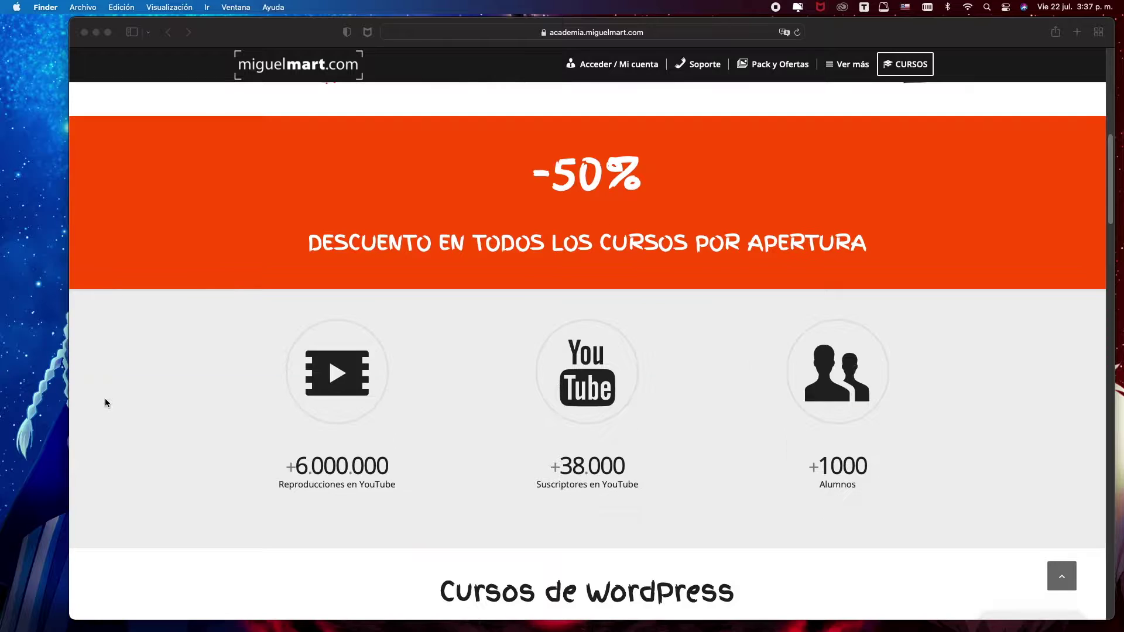
Look through the WordPress and macOS courses offered on the academia.miguelmart.com page
scroll(105, 403, "down", 2)
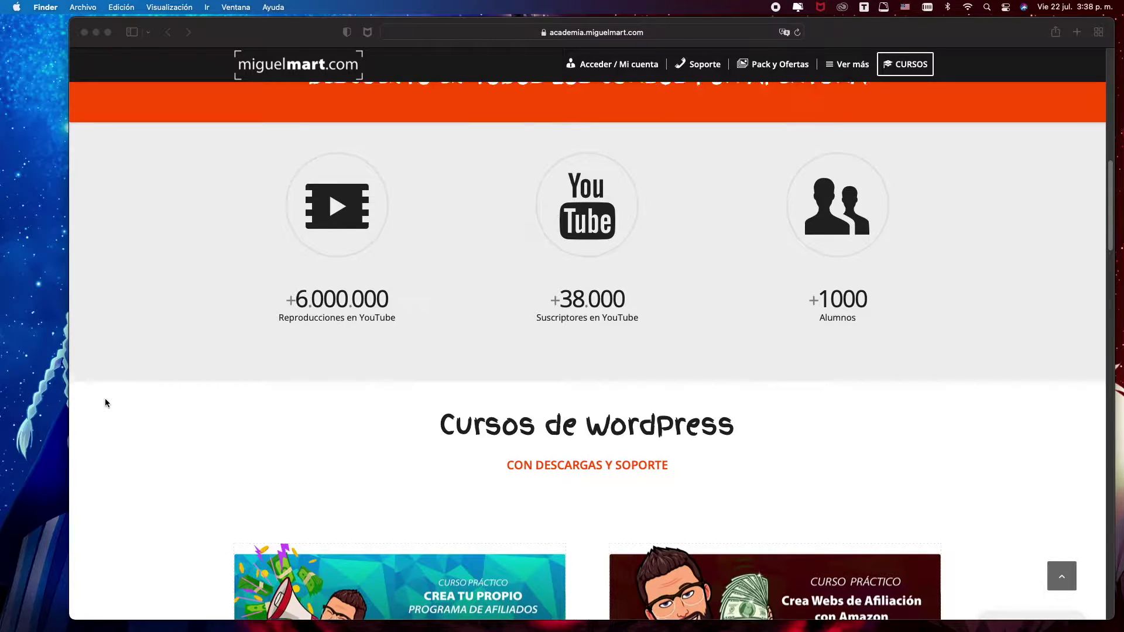
scroll(105, 403, "down", 2)
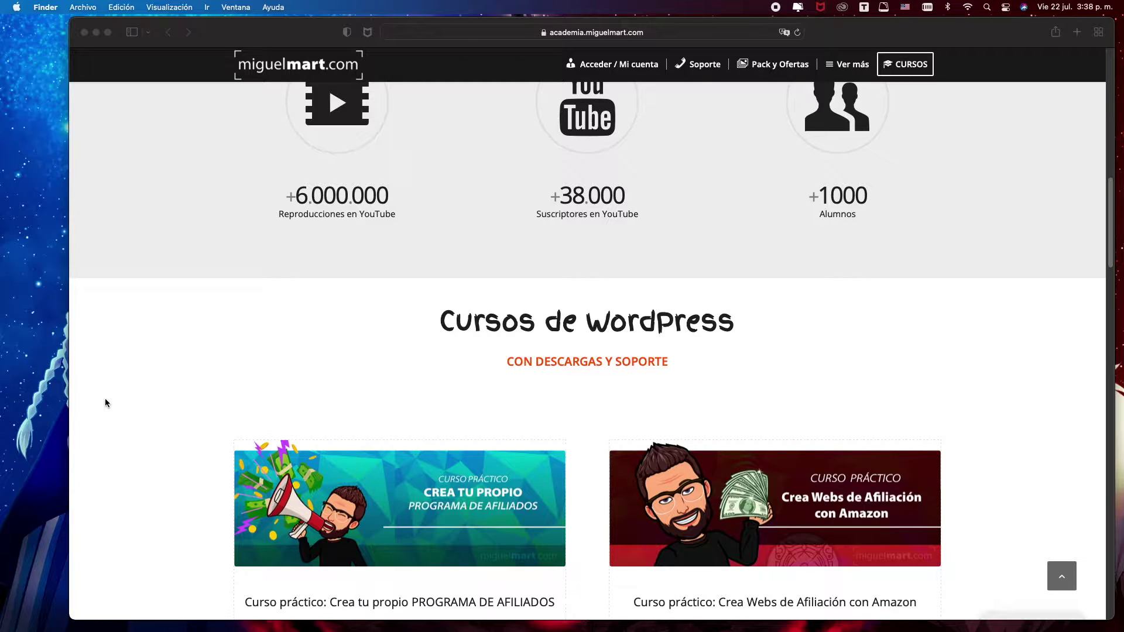
scroll(106, 403, "down", 1)
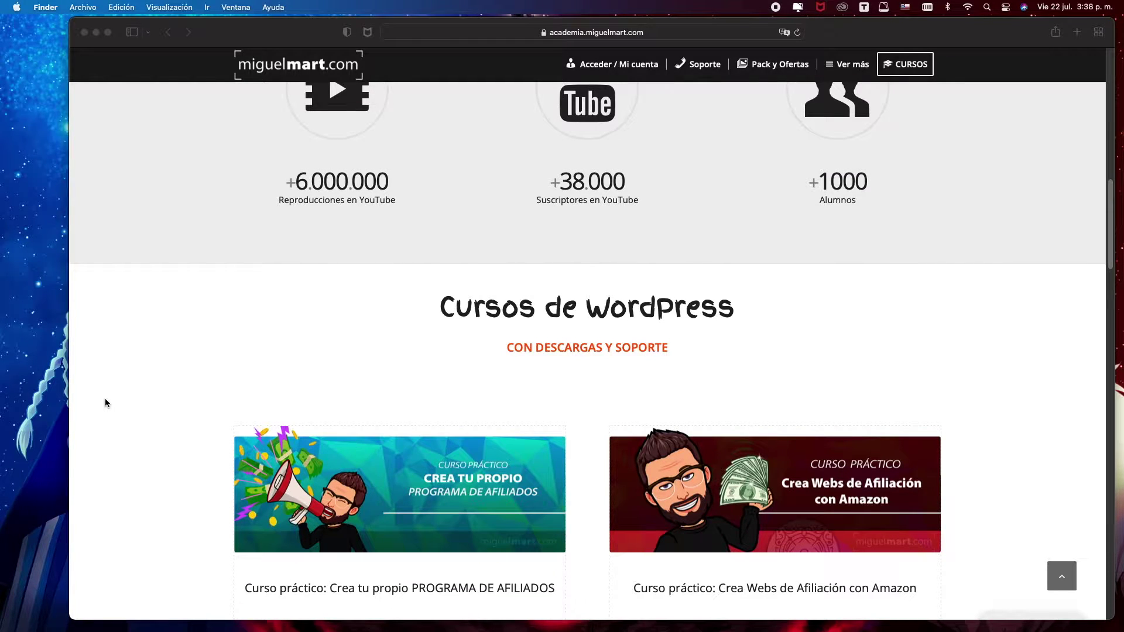
scroll(105, 403, "up", 2)
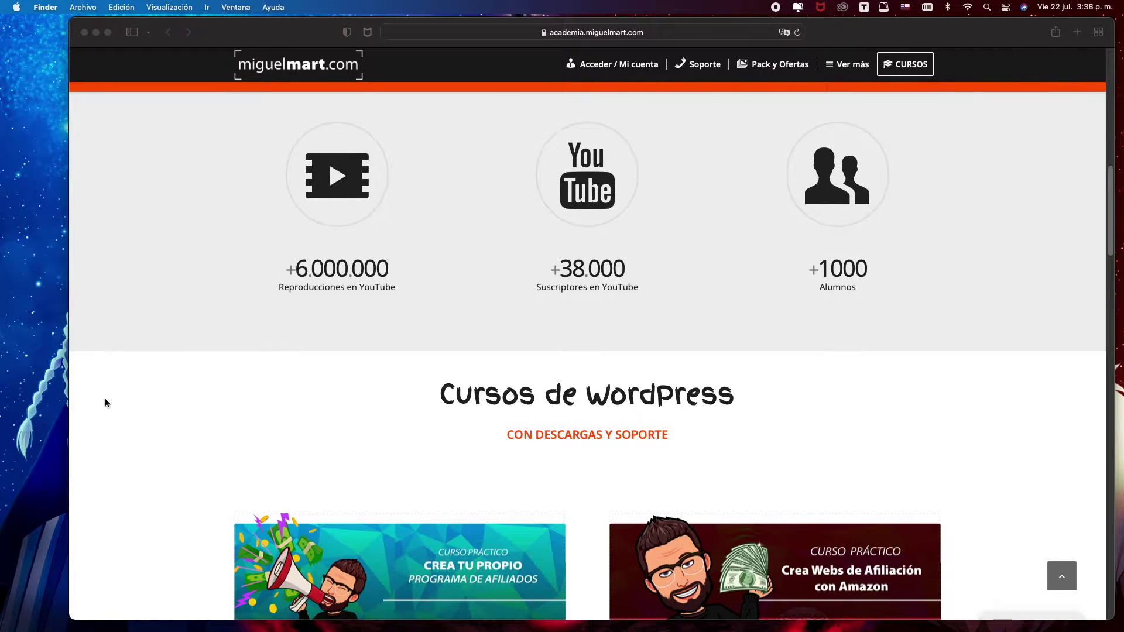
scroll(106, 402, "down", 5)
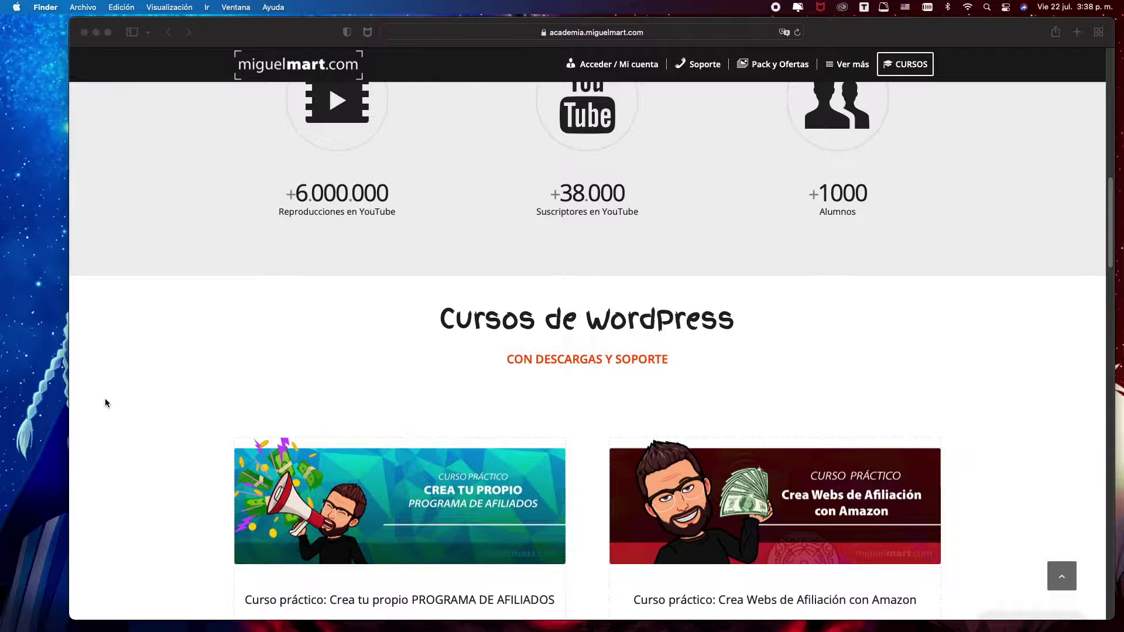
scroll(106, 403, "down", 1)
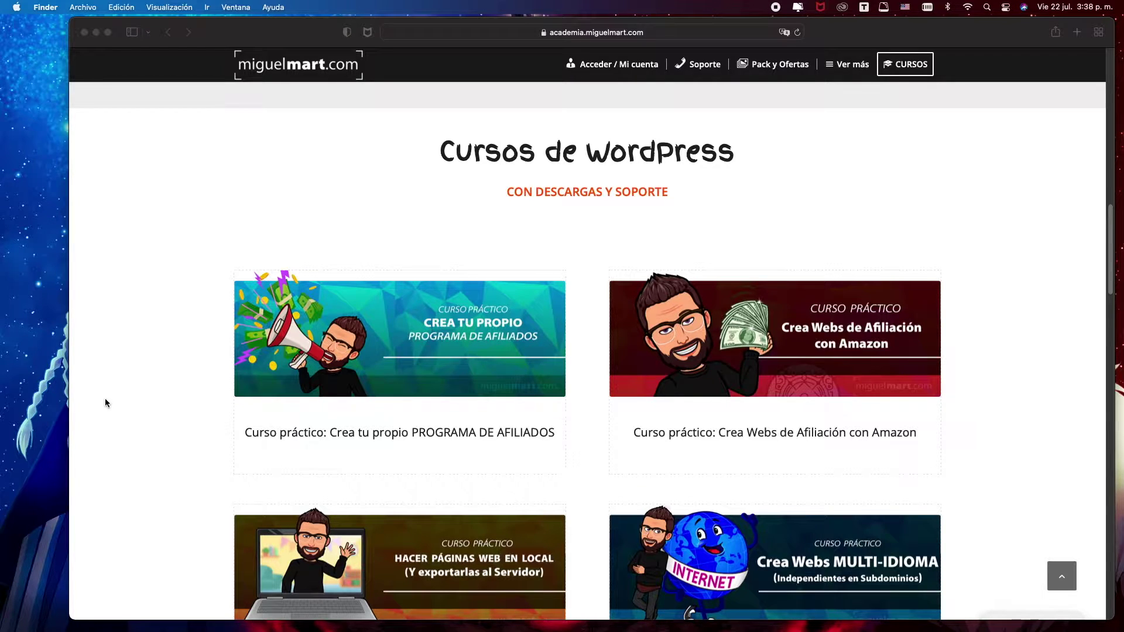
scroll(106, 403, "down", 4)
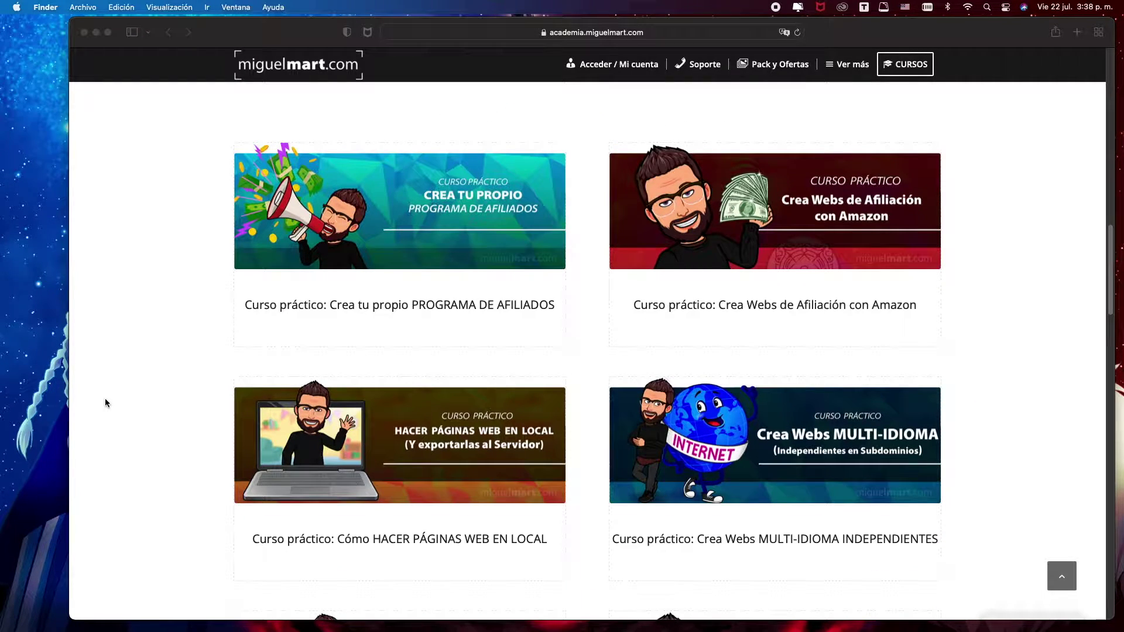
scroll(105, 402, "down", 3)
scroll(105, 403, "down", 5)
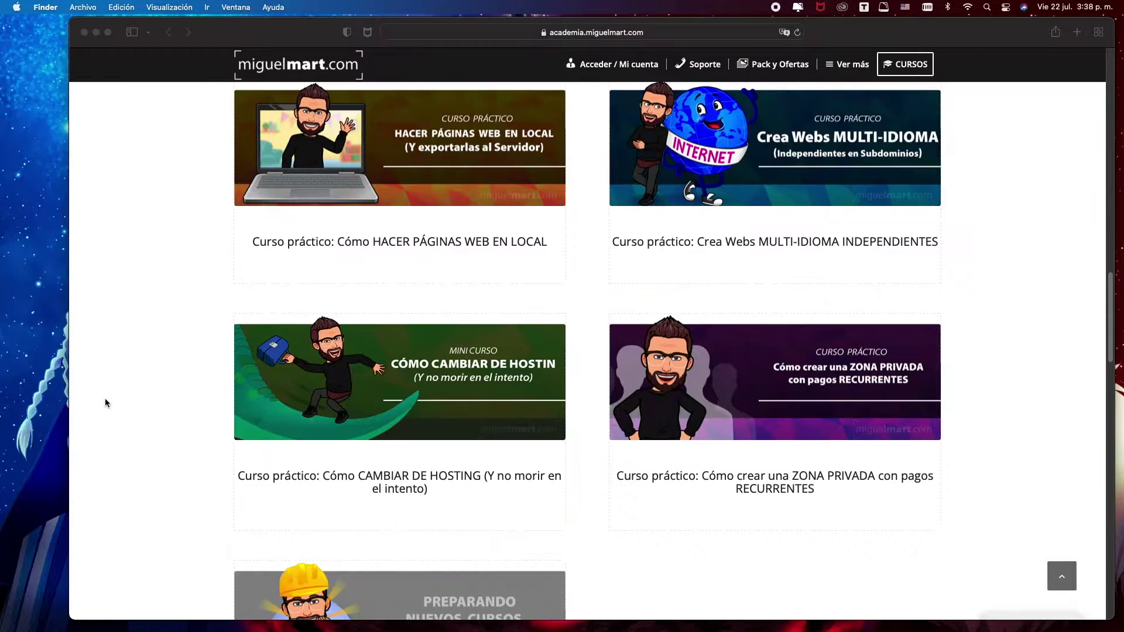
scroll(106, 403, "down", 7)
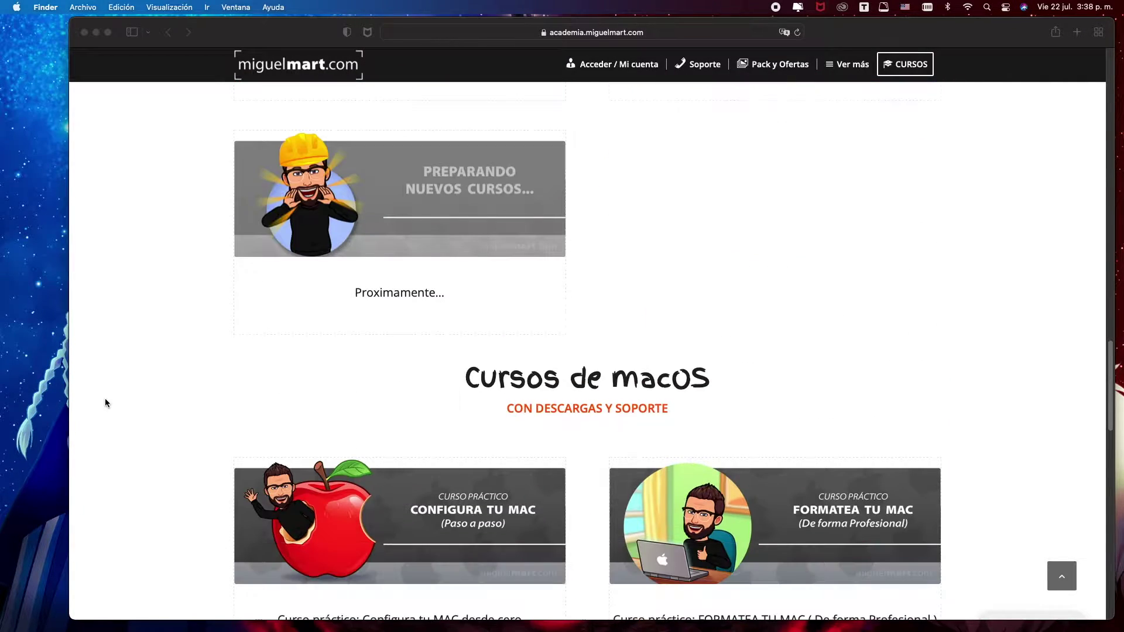
scroll(105, 403, "down", 1)
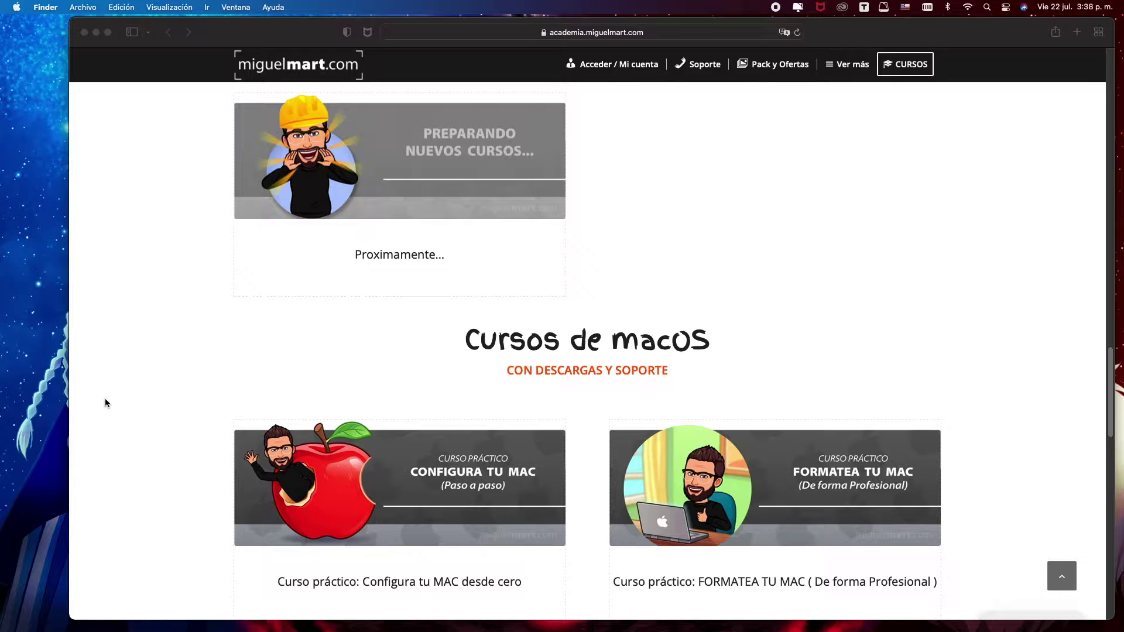
scroll(106, 402, "down", 2)
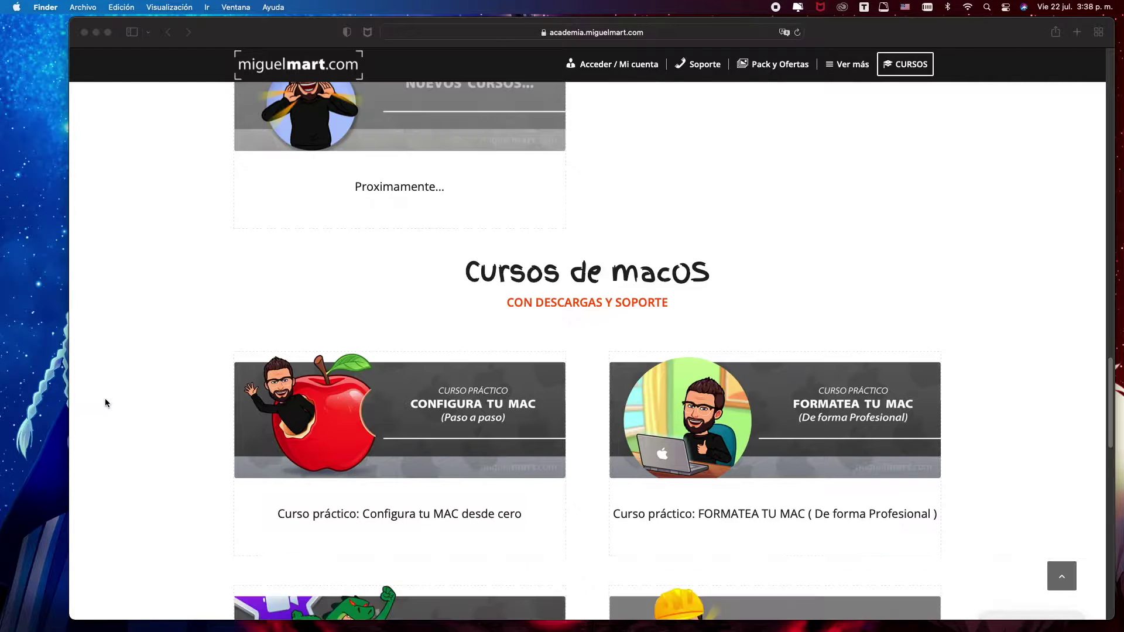
scroll(106, 403, "down", 4)
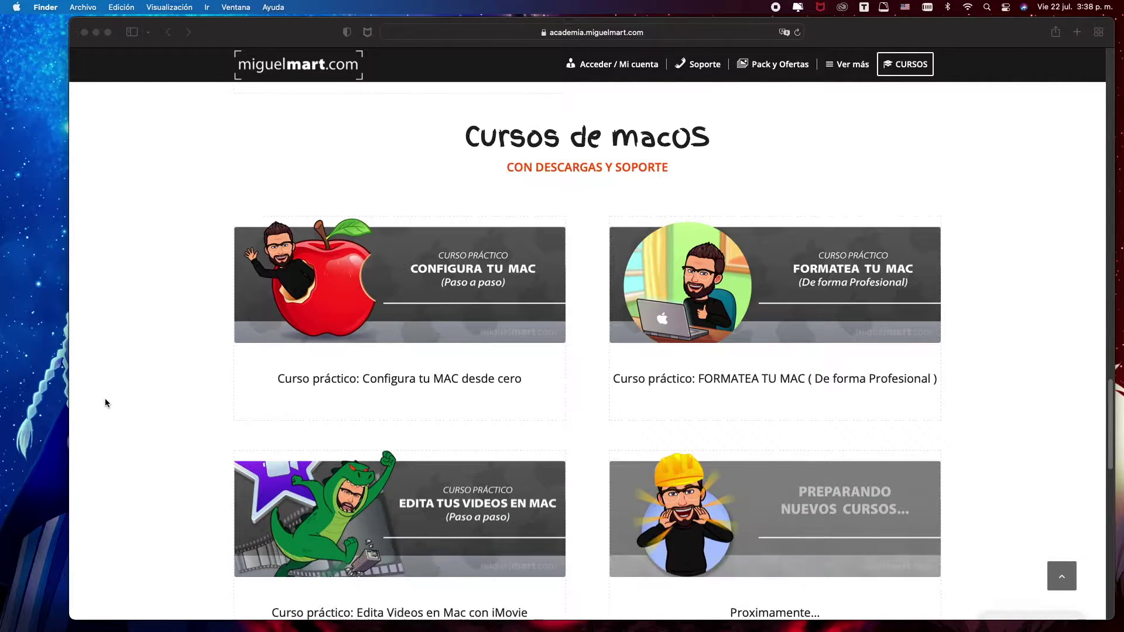
scroll(105, 403, "down", 2)
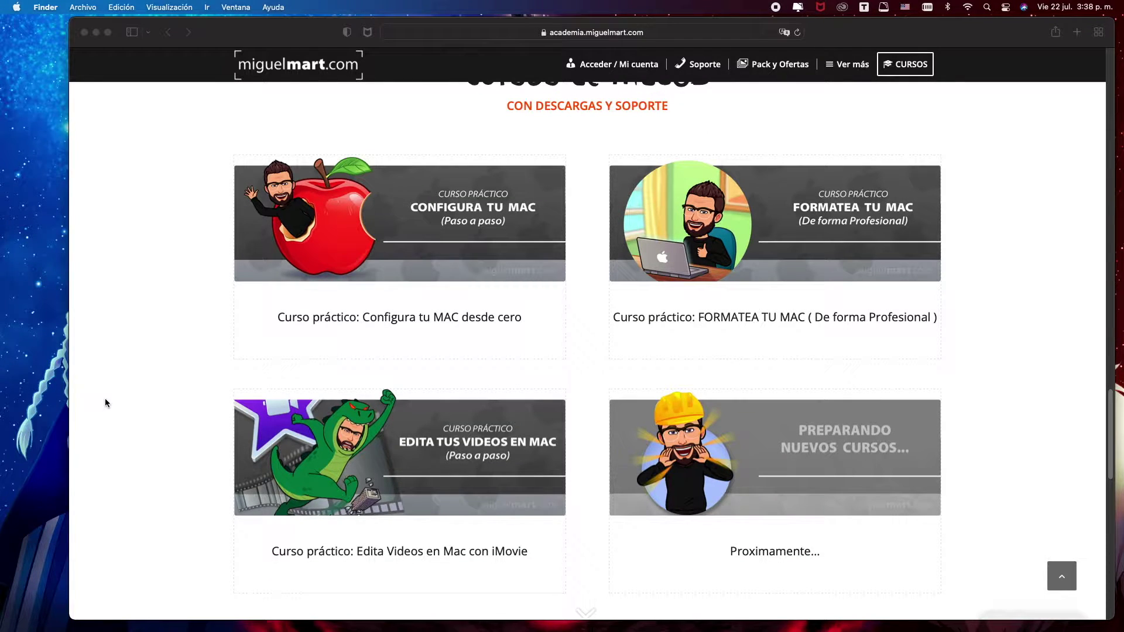
scroll(105, 403, "up", 20)
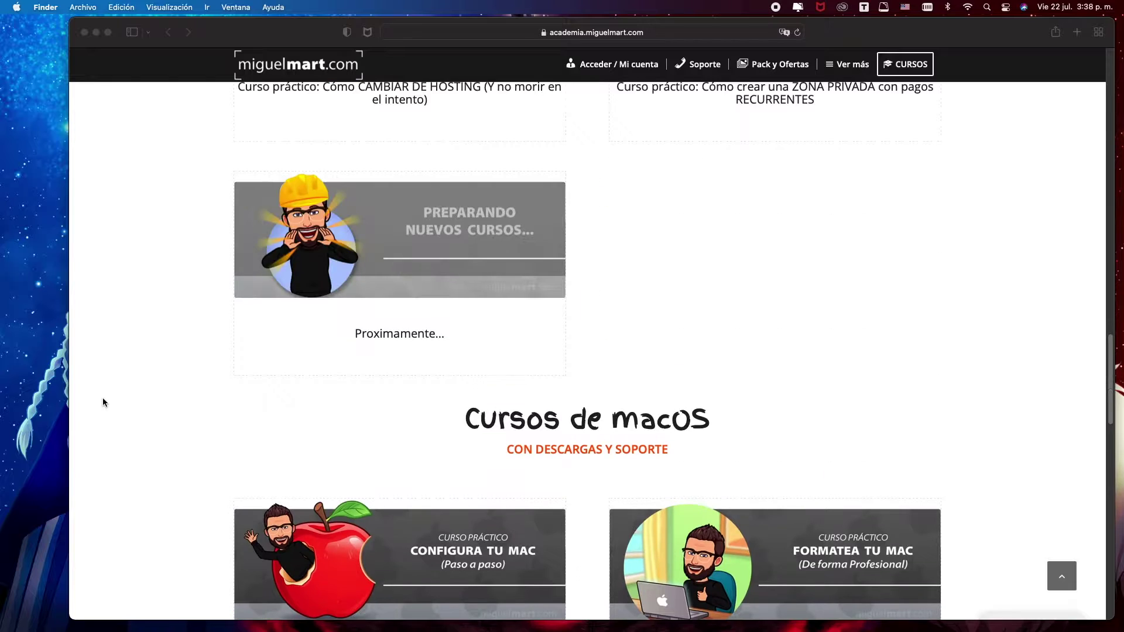
scroll(103, 403, "up", 15)
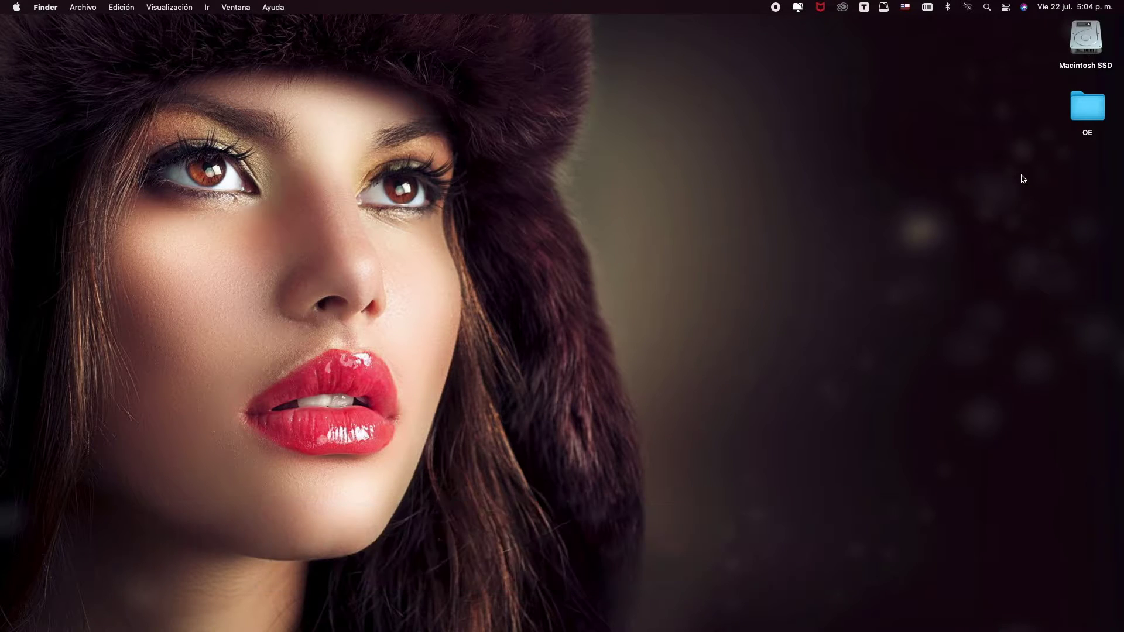
Extract OE.zip in the desktop's OE folder and move the extracted OpenEmu app into the Aplicaciones folder
double_click(1086, 118)
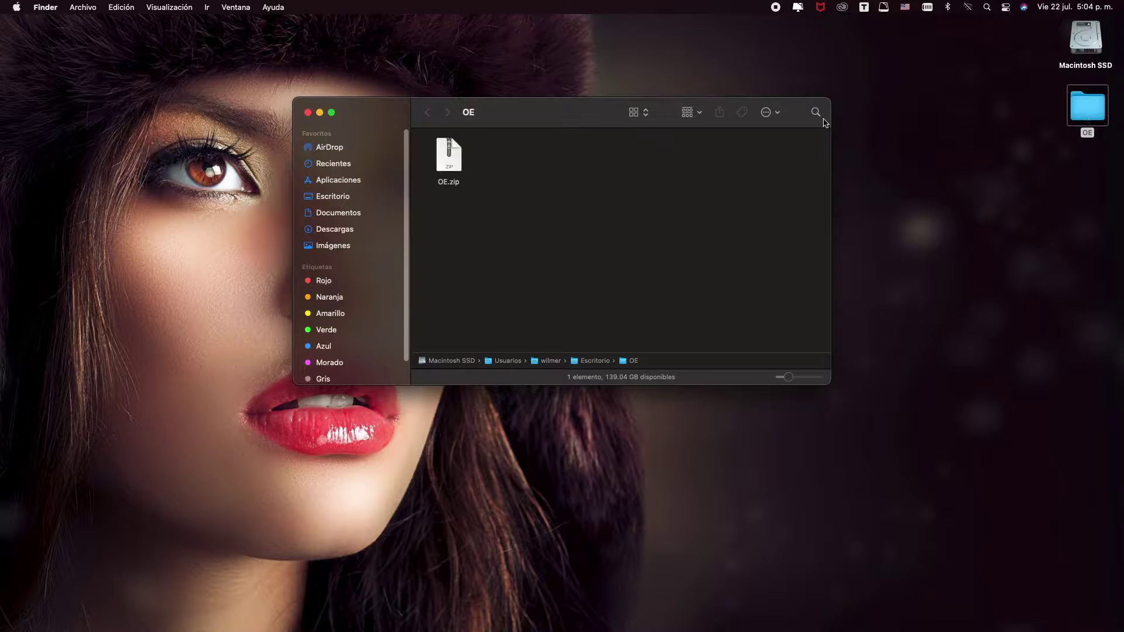
left_click_drag(595, 116, 553, 112)
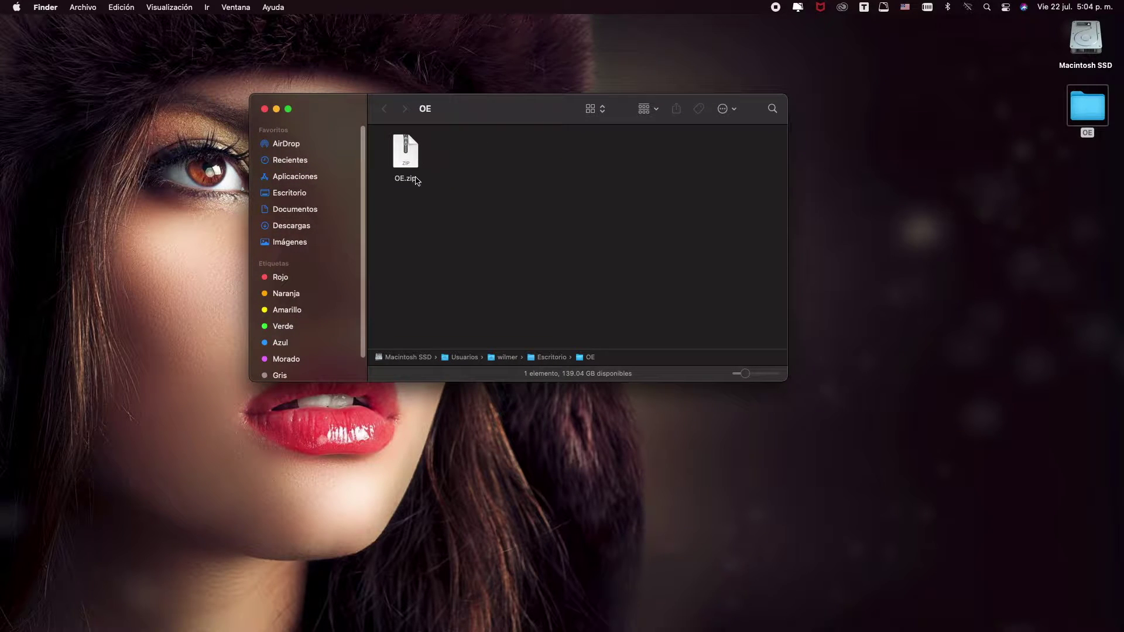
double_click(407, 153)
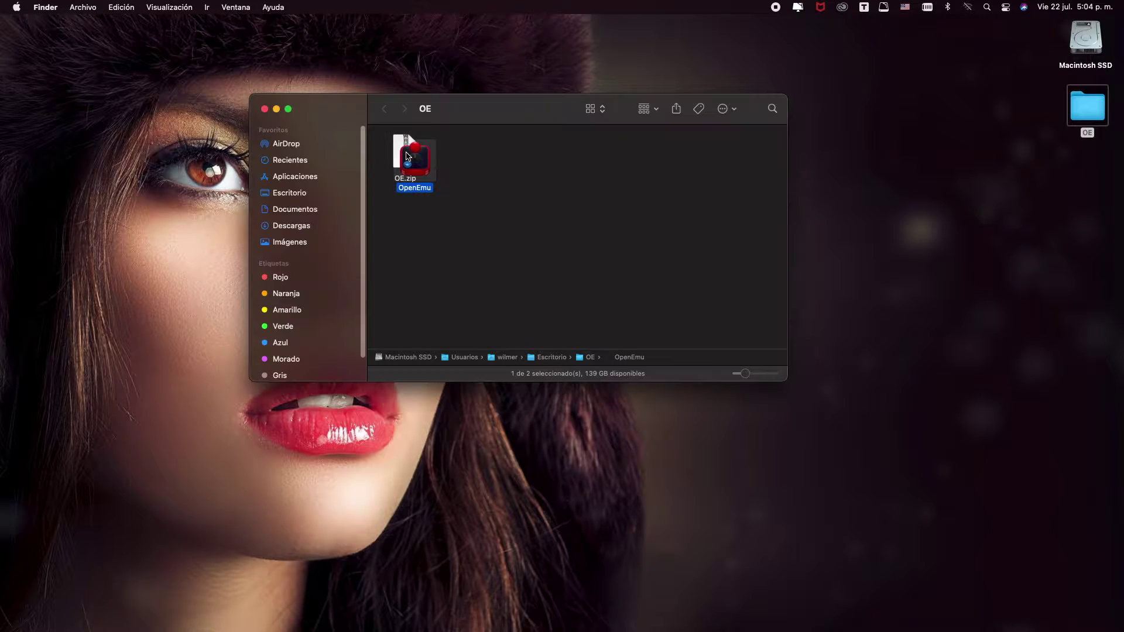
left_click_drag(497, 185, 339, 181)
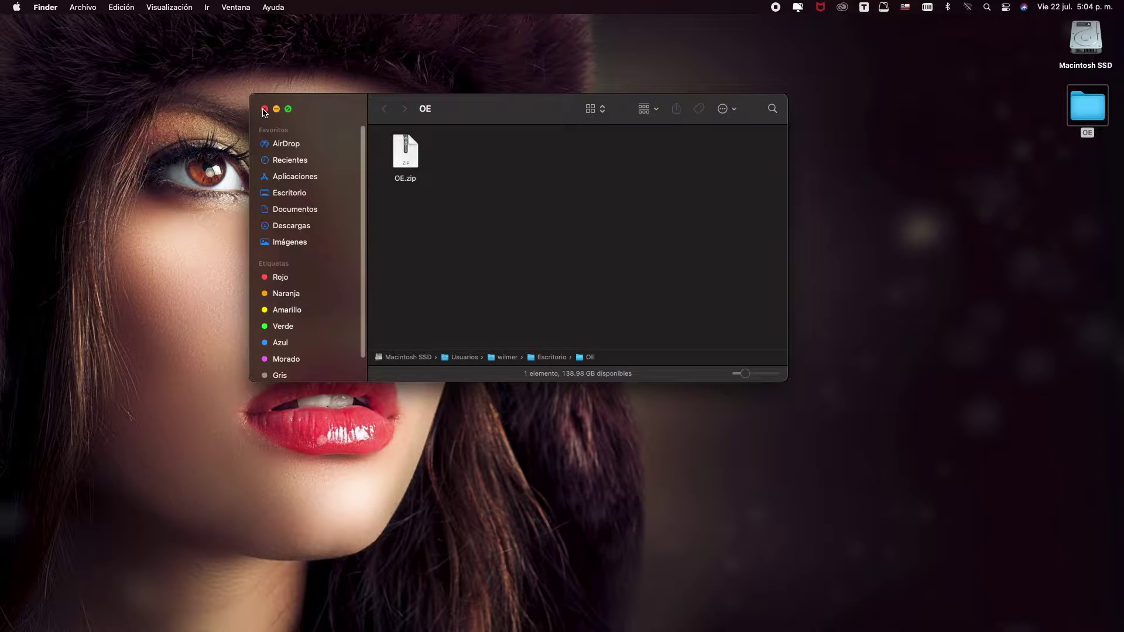
left_click(265, 109)
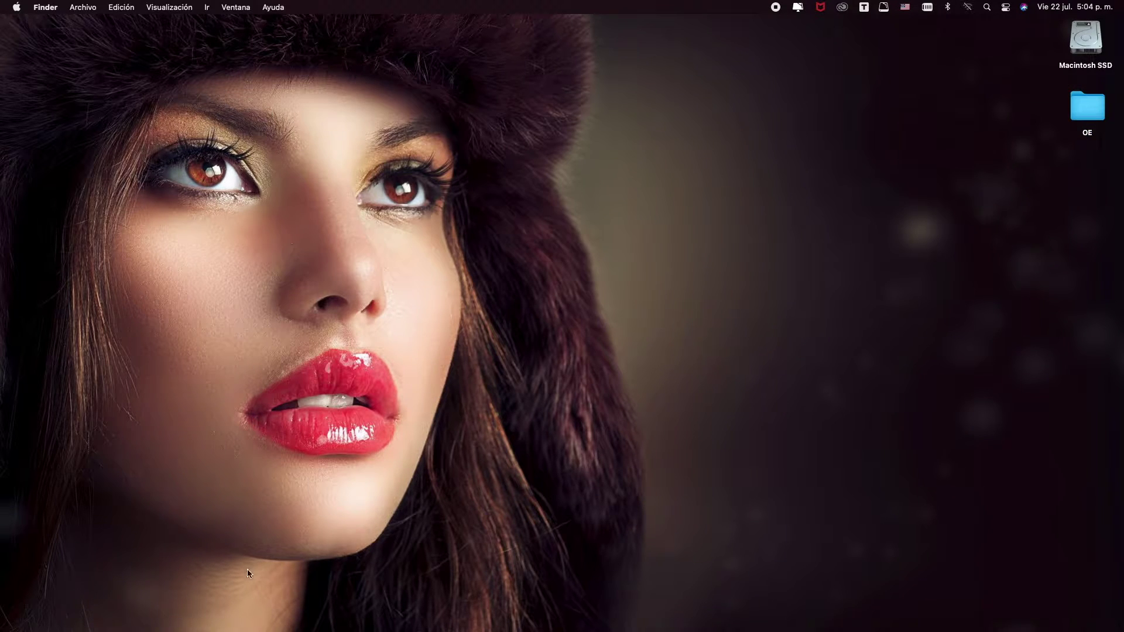
Check the Aplicaciones folder for the OpenEmu app
left_click(156, 594)
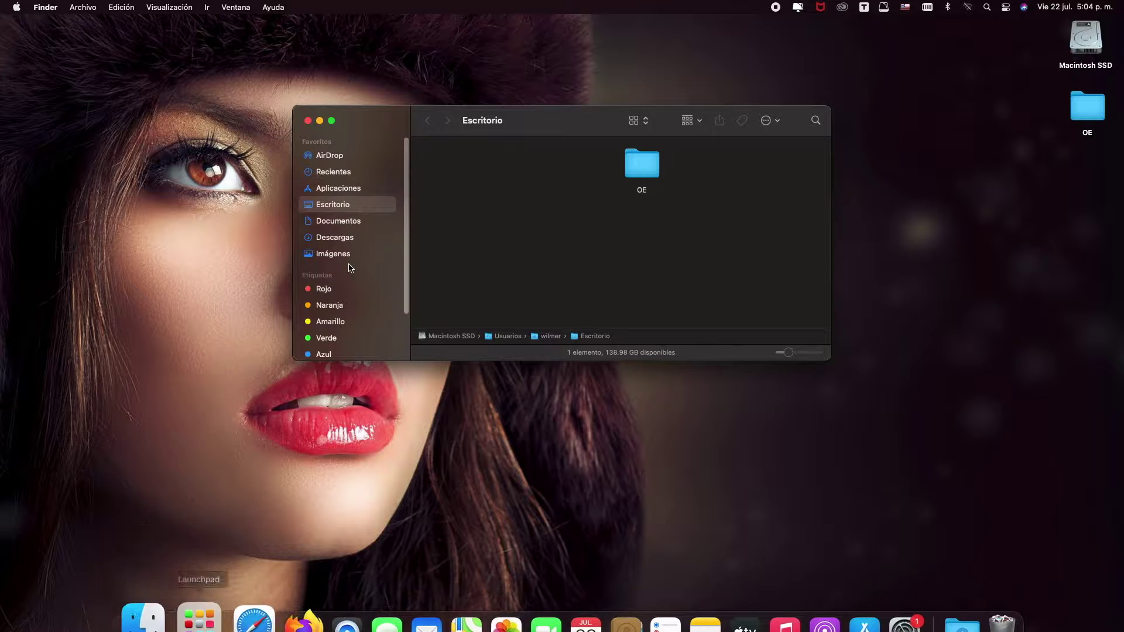
left_click(350, 191)
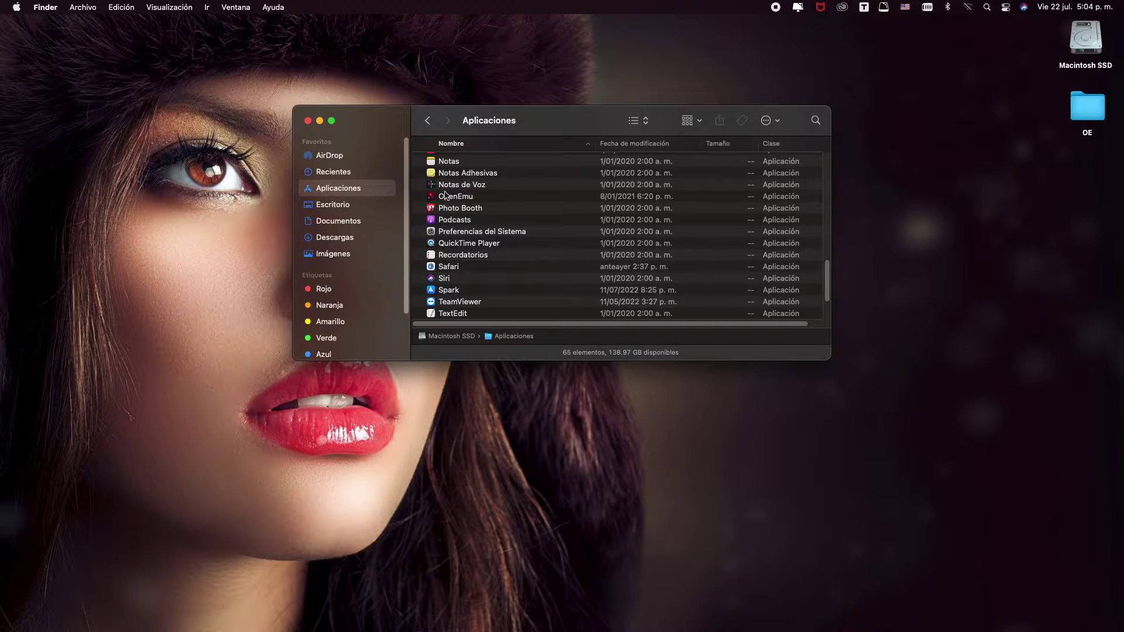
left_click(467, 201)
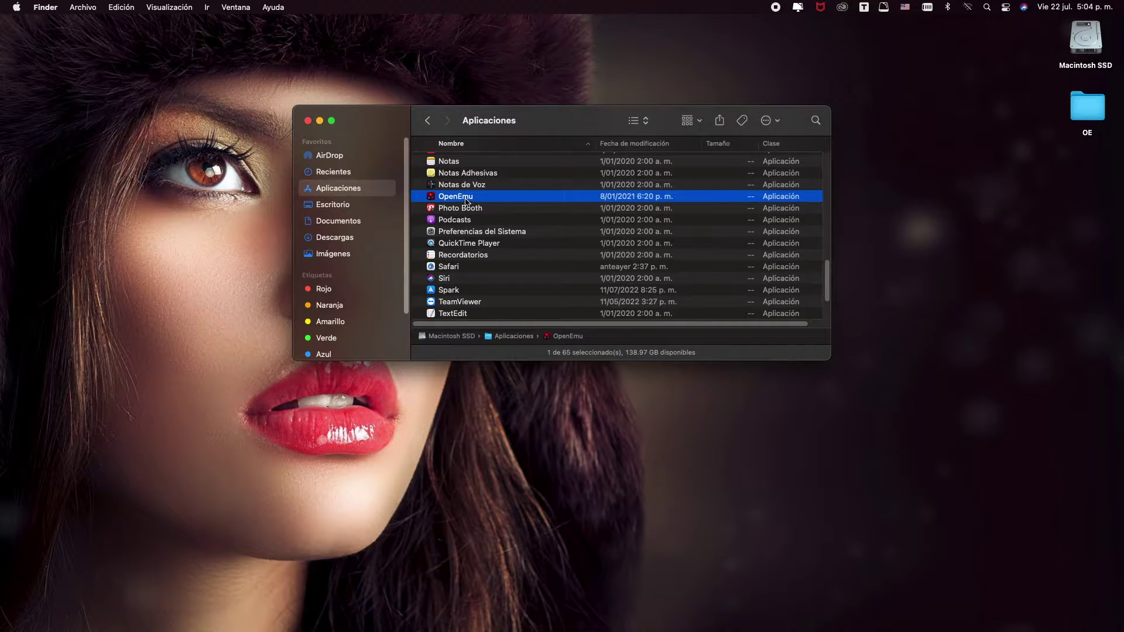
left_click(307, 120)
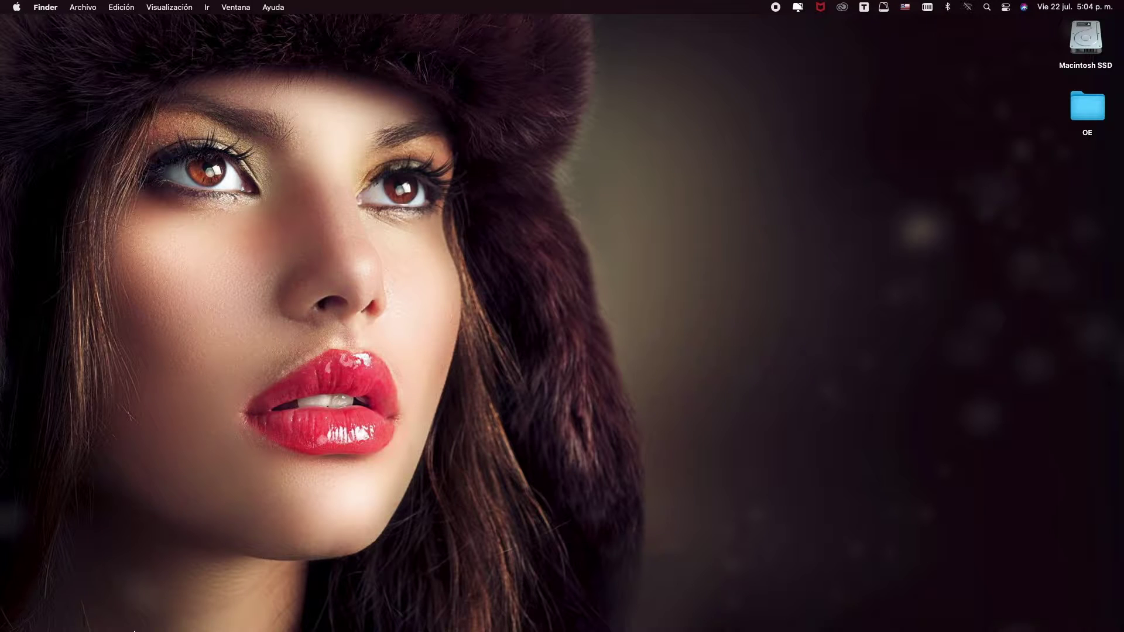
Try to launch OpenEmu from Launchpad
mouse_move(143, 597)
left_click(201, 591)
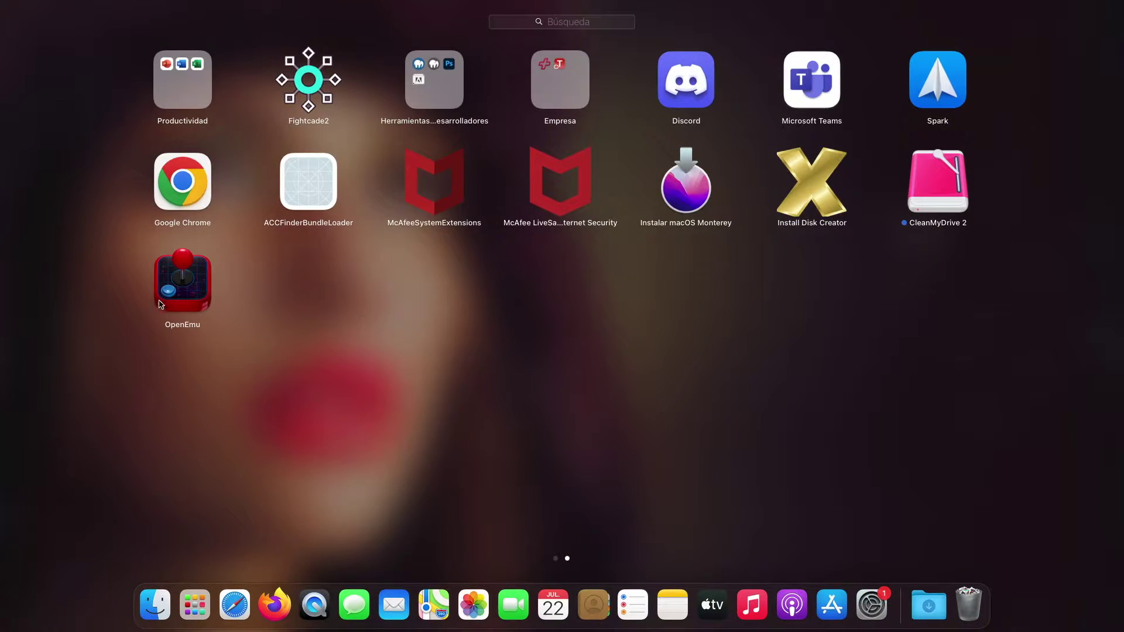
left_click(183, 294)
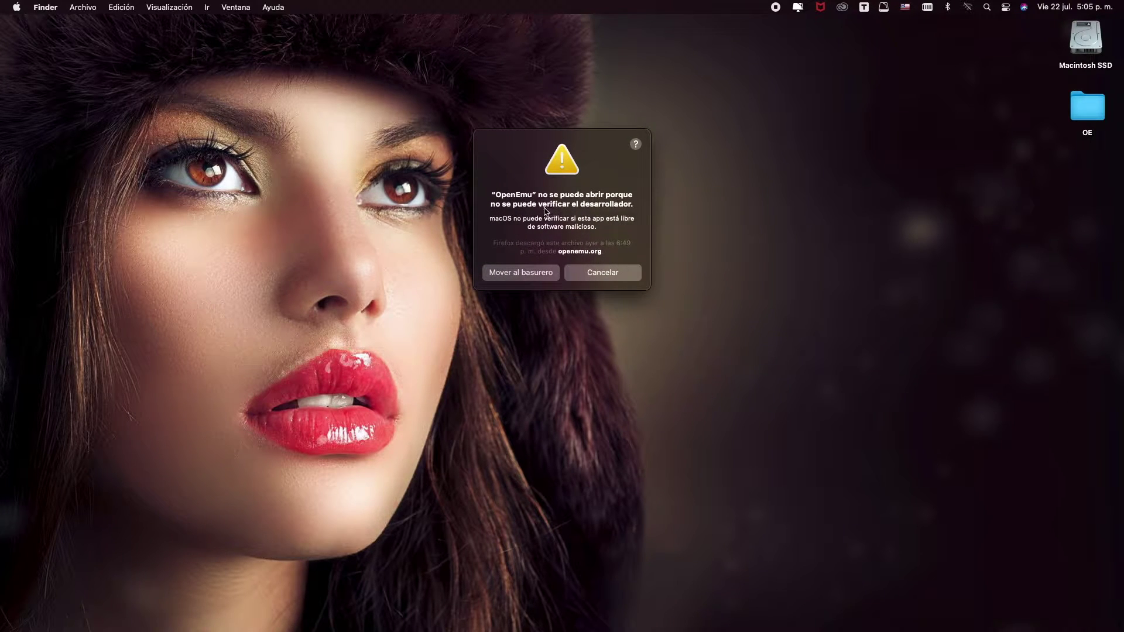
Switch to Preferencias del Sistema and unlock the General settings of Seguridad y privacidad with the account password
mouse_move(877, 626)
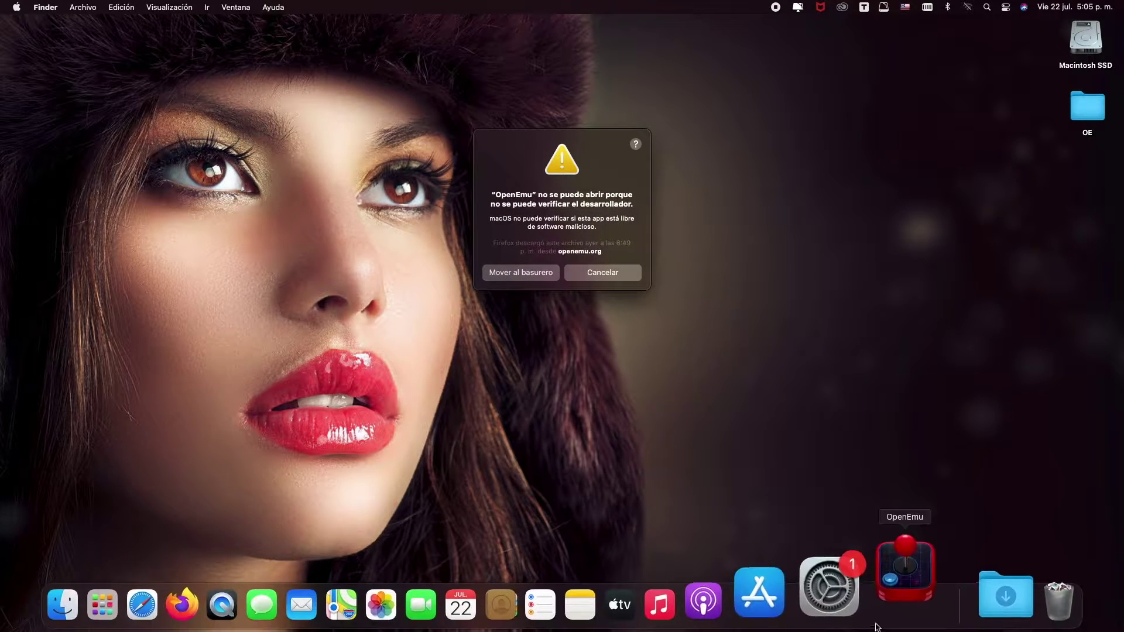
left_click(840, 596)
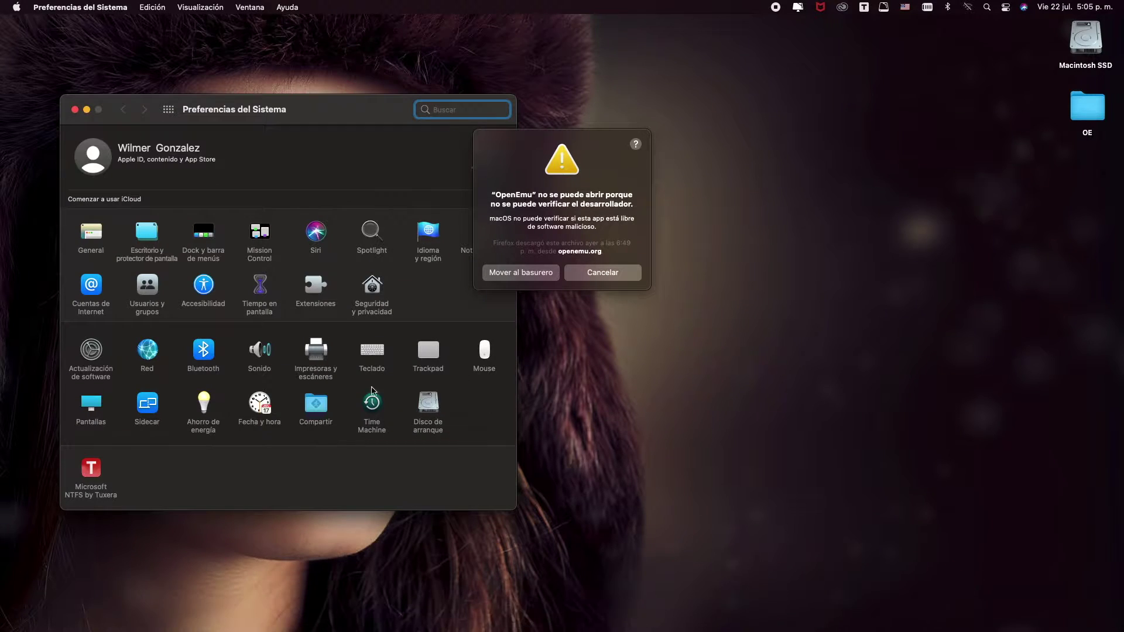
left_click(372, 292)
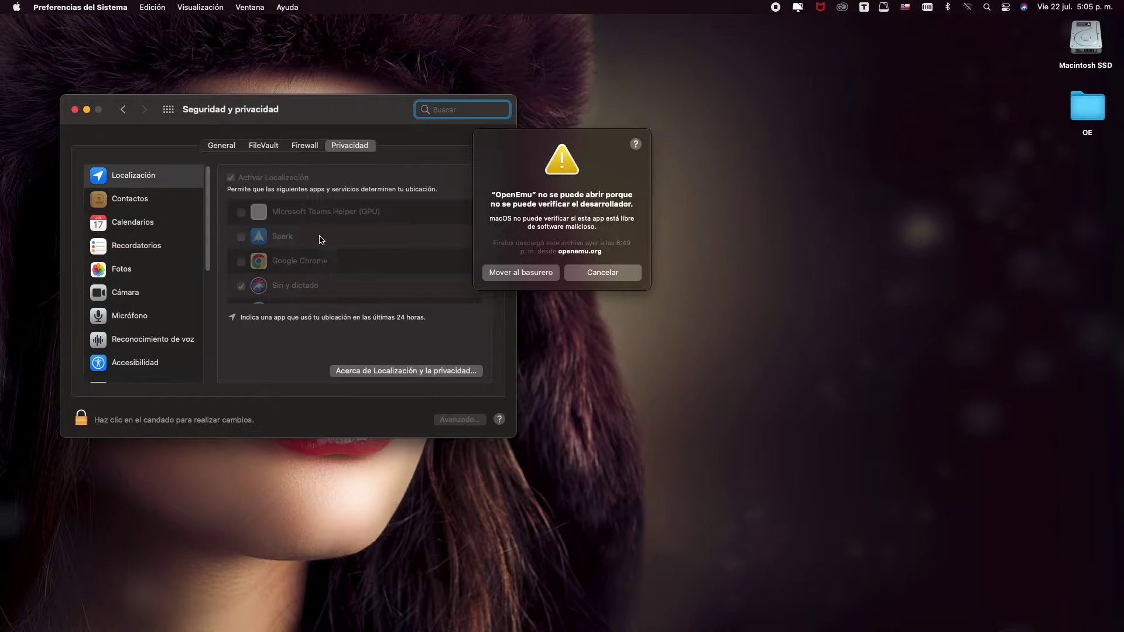
left_click(221, 149)
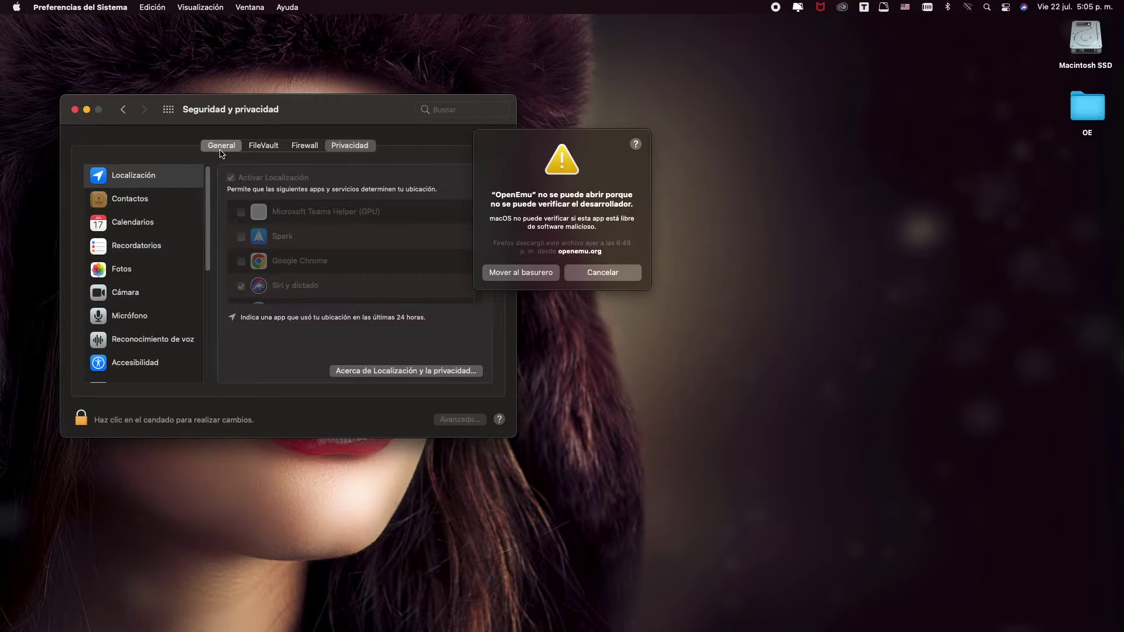
left_click(81, 418)
type("••••")
left_click(364, 322)
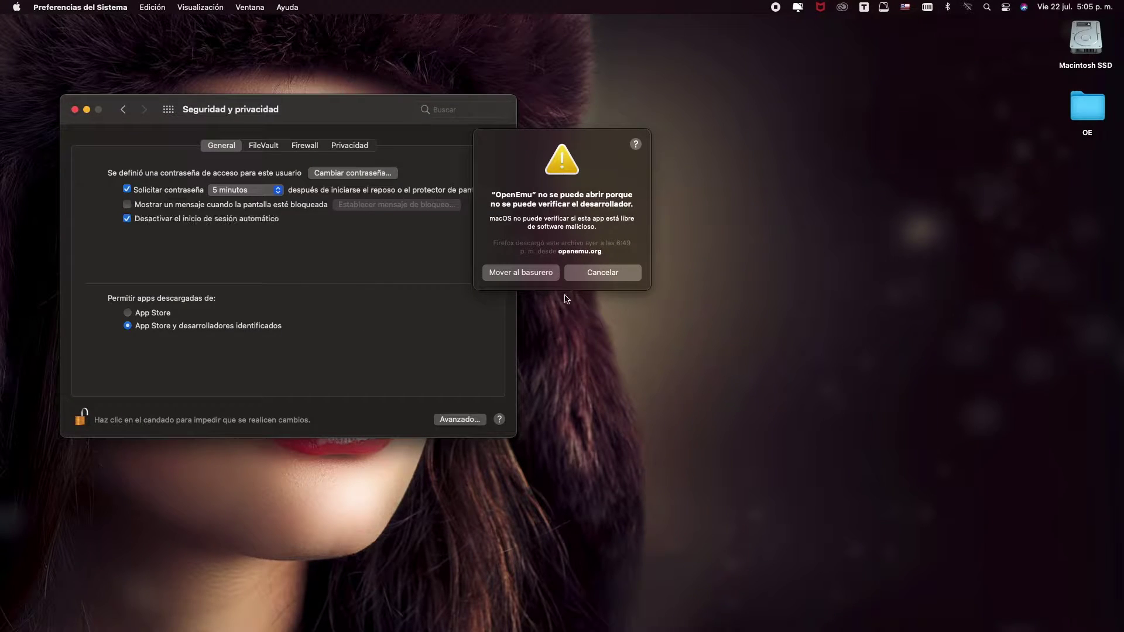
Dismiss the blocked-app warning, allow OpenEmu to open anyway, and close the security settings
left_click(600, 273)
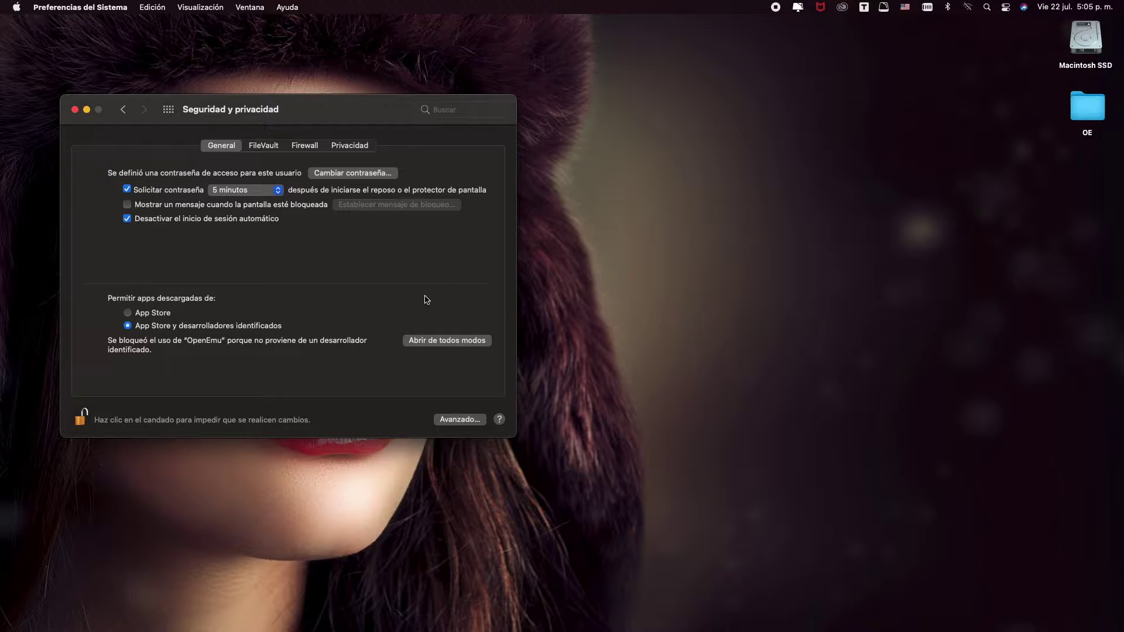
left_click(447, 342)
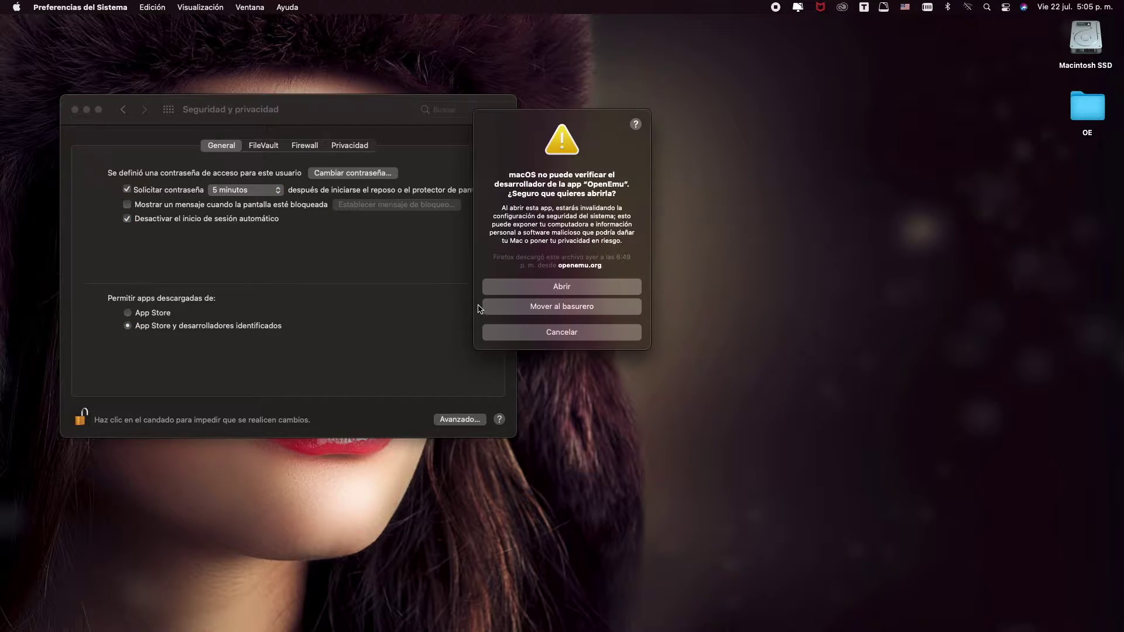
left_click(523, 287)
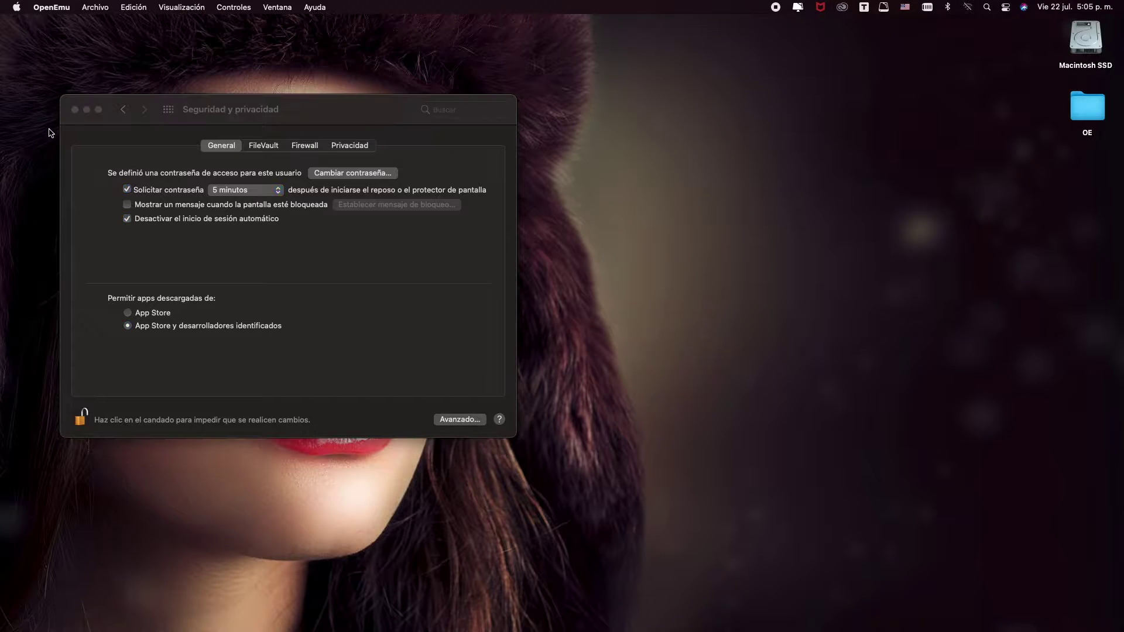
left_click(74, 110)
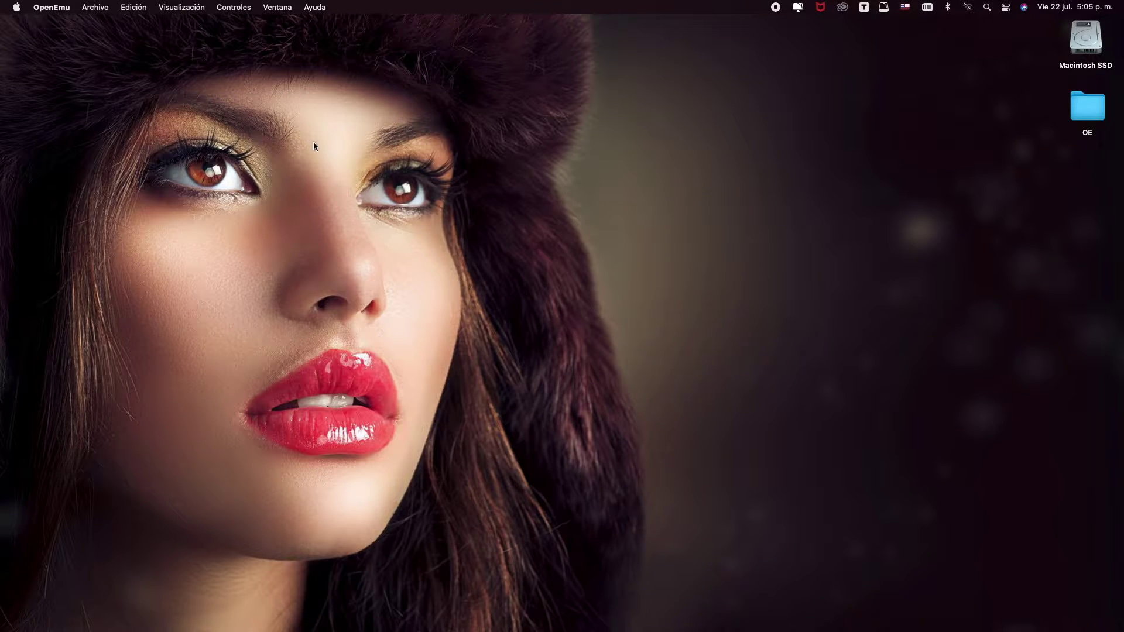
Open Preferencias del Sistema from the OpenEmu keystroke-access request and unlock the Privacidad settings with the account password
left_click_drag(477, 103, 539, 164)
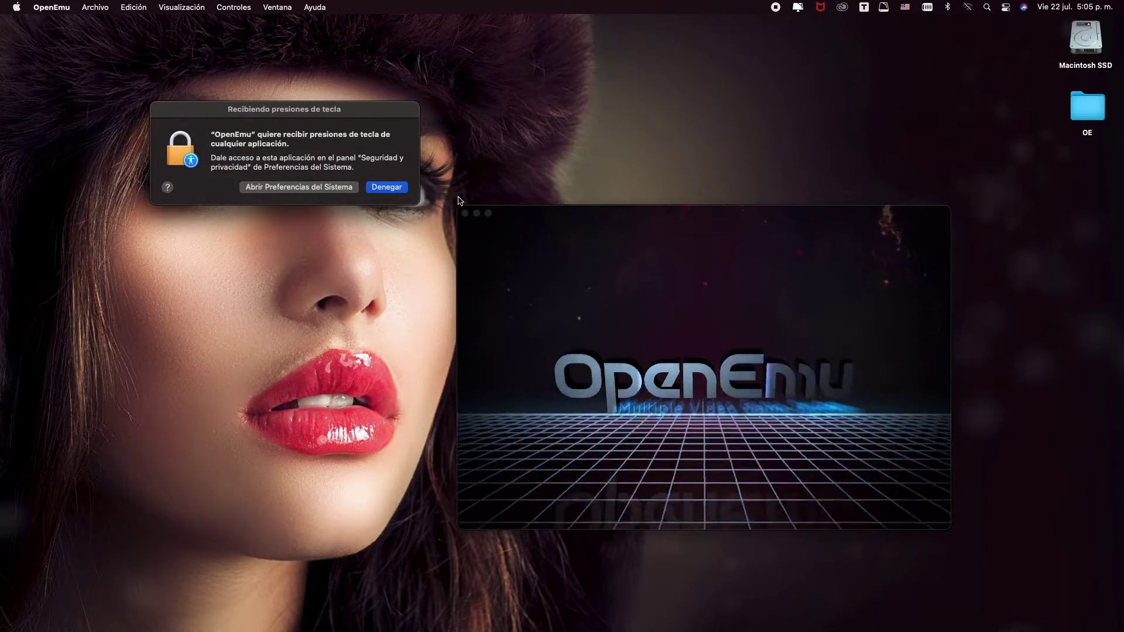
left_click_drag(547, 211, 532, 141)
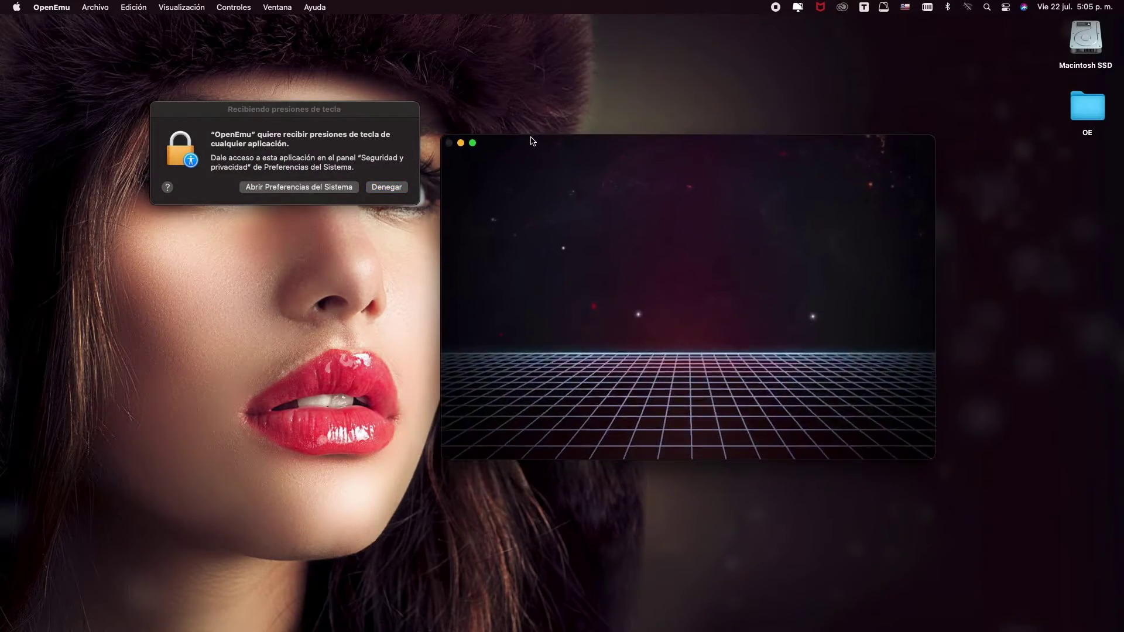
left_click(269, 192)
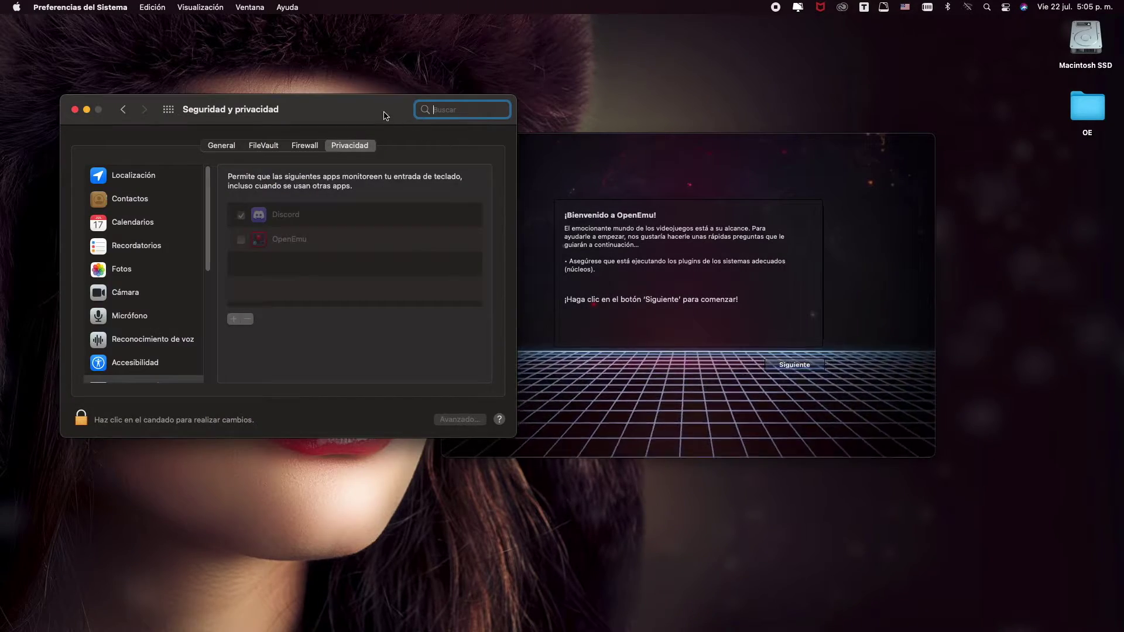
left_click_drag(384, 110, 346, 108)
left_click(45, 418)
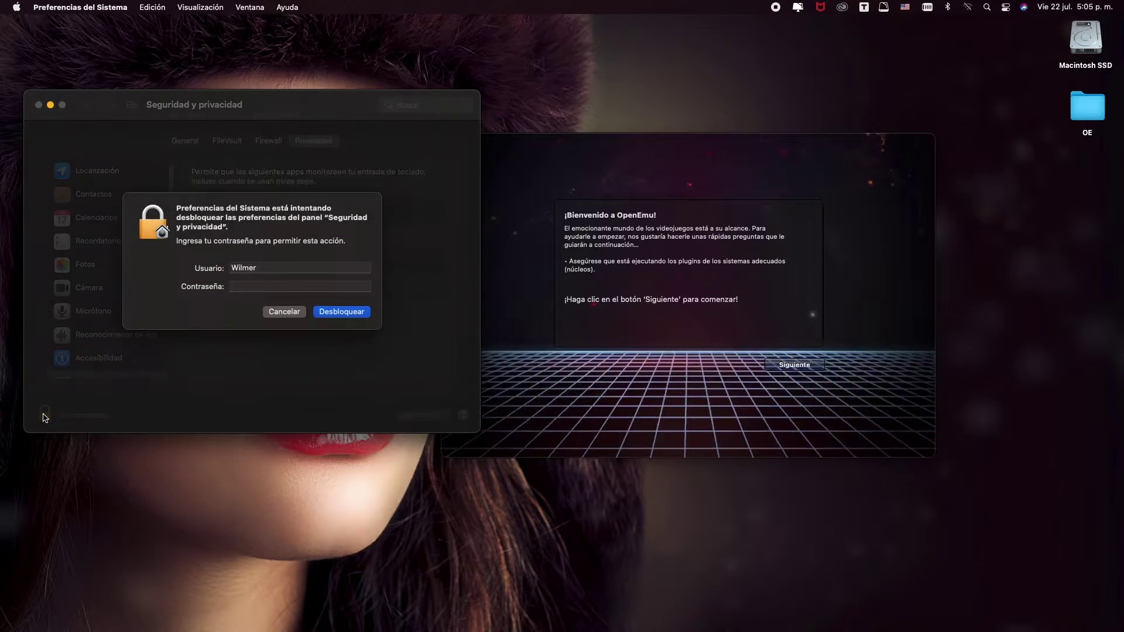
type("••••")
left_click(342, 312)
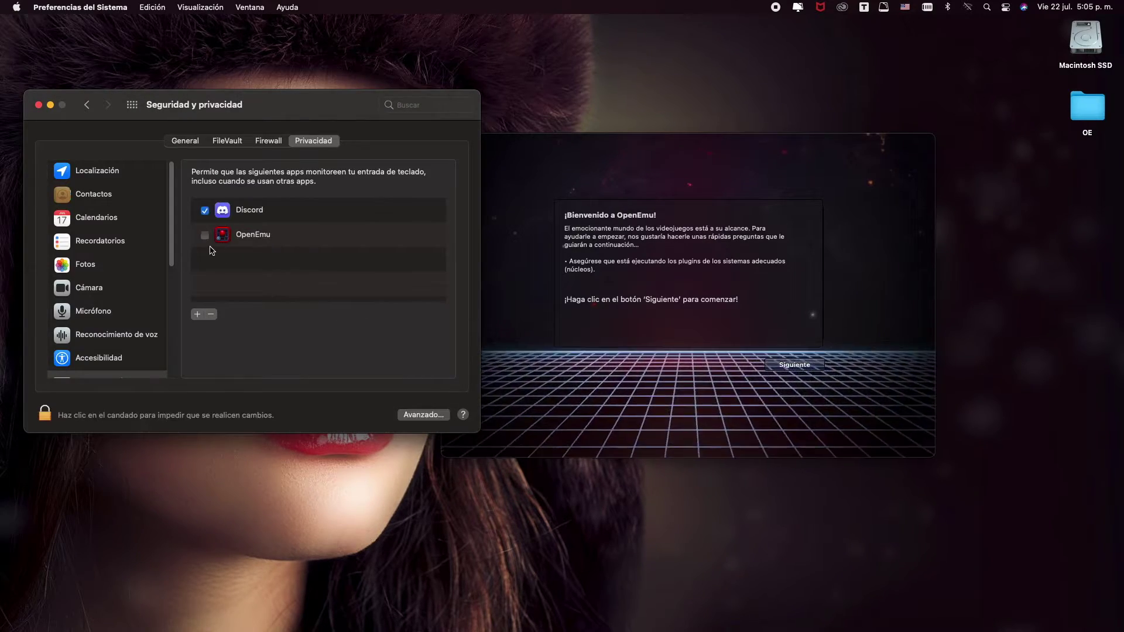
Allow OpenEmu to monitor keyboard input, have it quit and reopen, and close Seguridad y privacidad
left_click(205, 236)
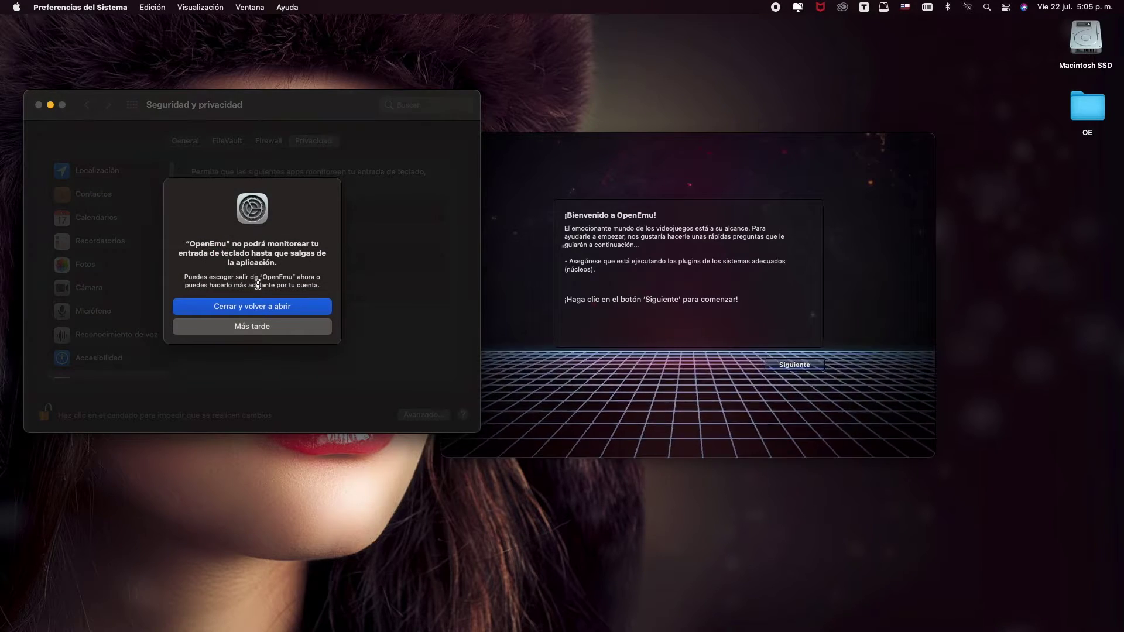
left_click(260, 307)
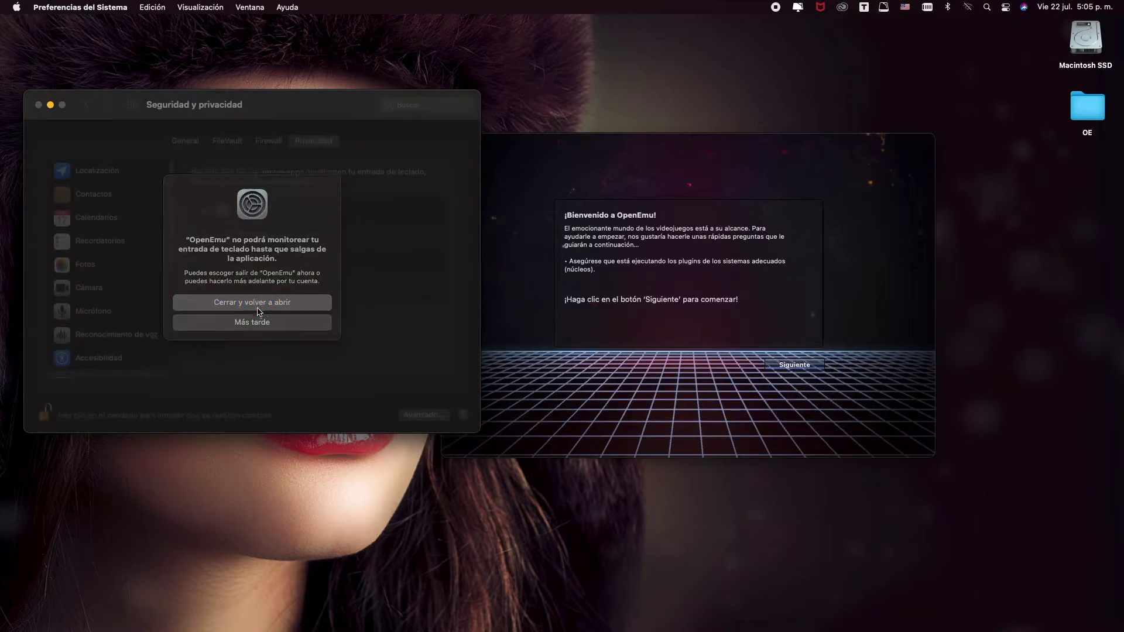
left_click(39, 106)
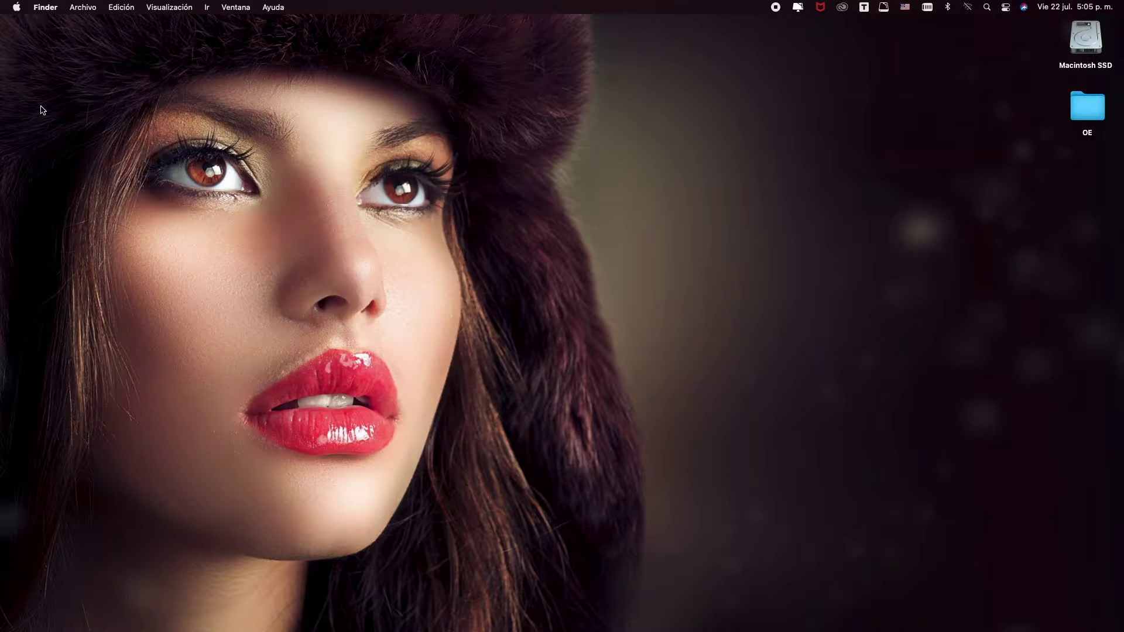
Launch OpenEmu from Launchpad and go past the welcome page of its setup assistant
left_click(194, 601)
left_click(185, 280)
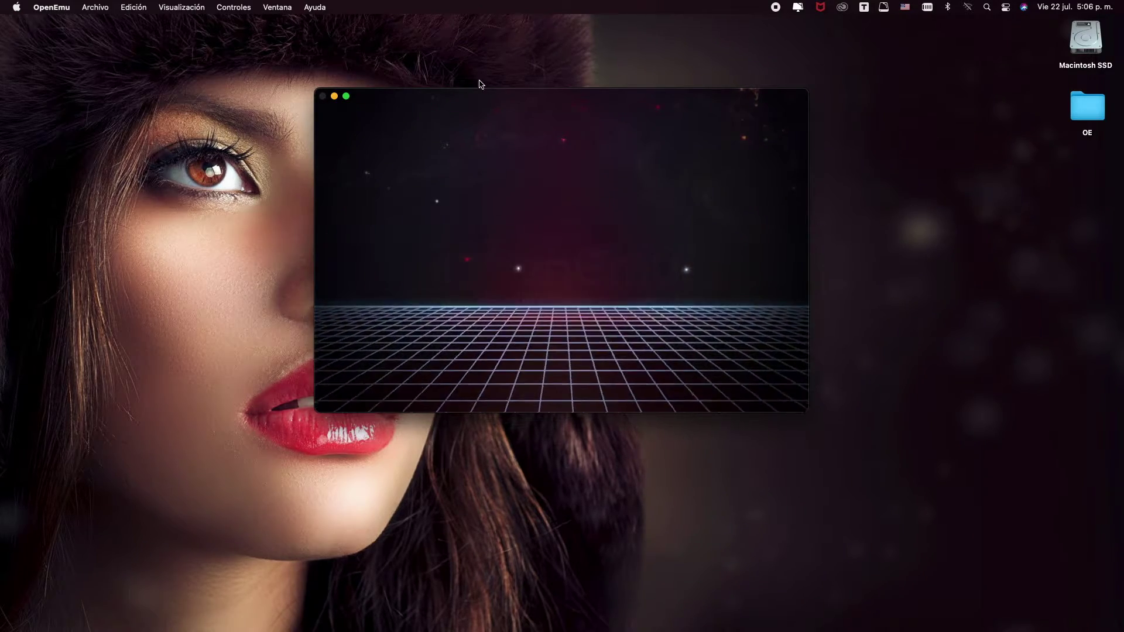
mouse_move(494, 103)
left_mouse_down()
mouse_move(535, 105)
mouse_move(535, 82)
mouse_move(497, 91)
left_mouse_up()
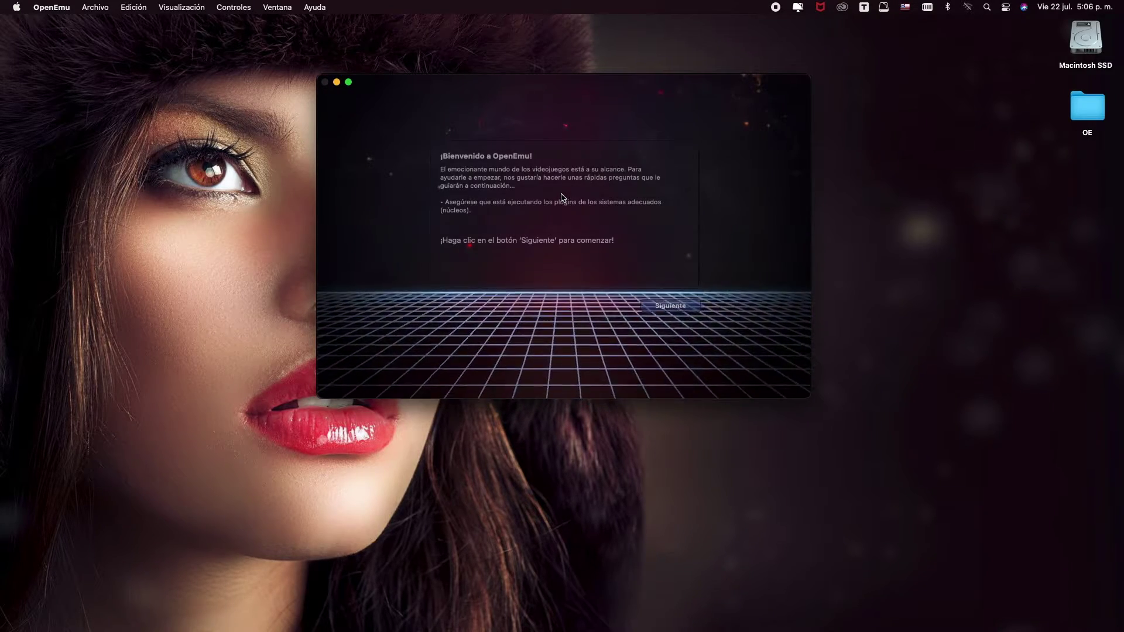
left_click(668, 310)
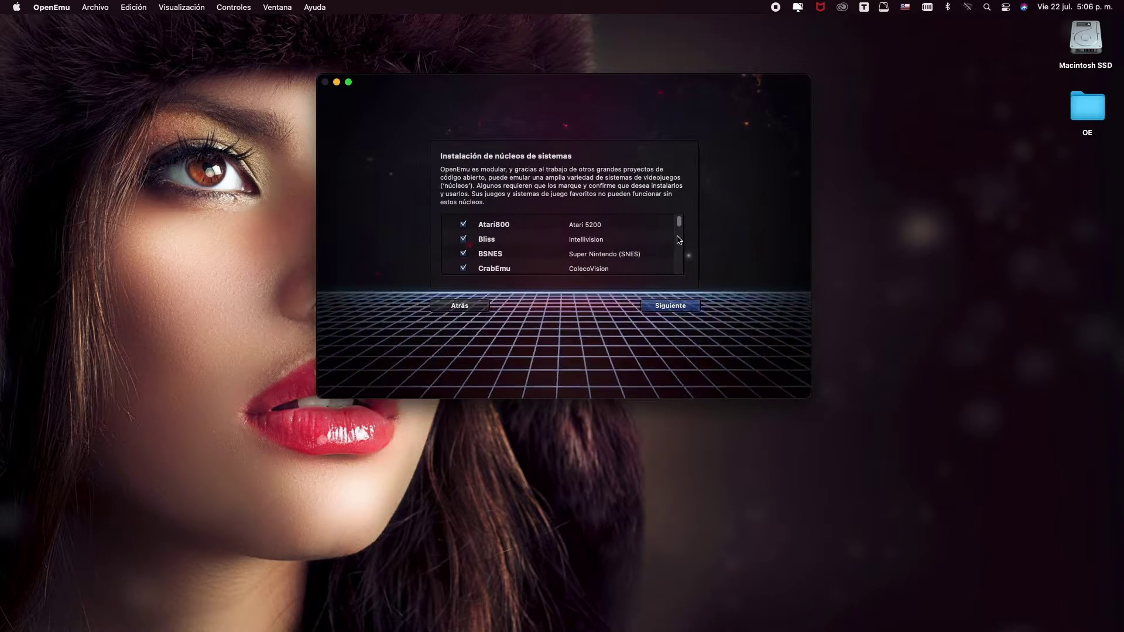
Review the list of system cores, keep them all selected for installation, and finish the setup assistant
scroll(680, 241, "down", 5)
scroll(680, 244, "down", 3)
scroll(680, 245, "up", 2)
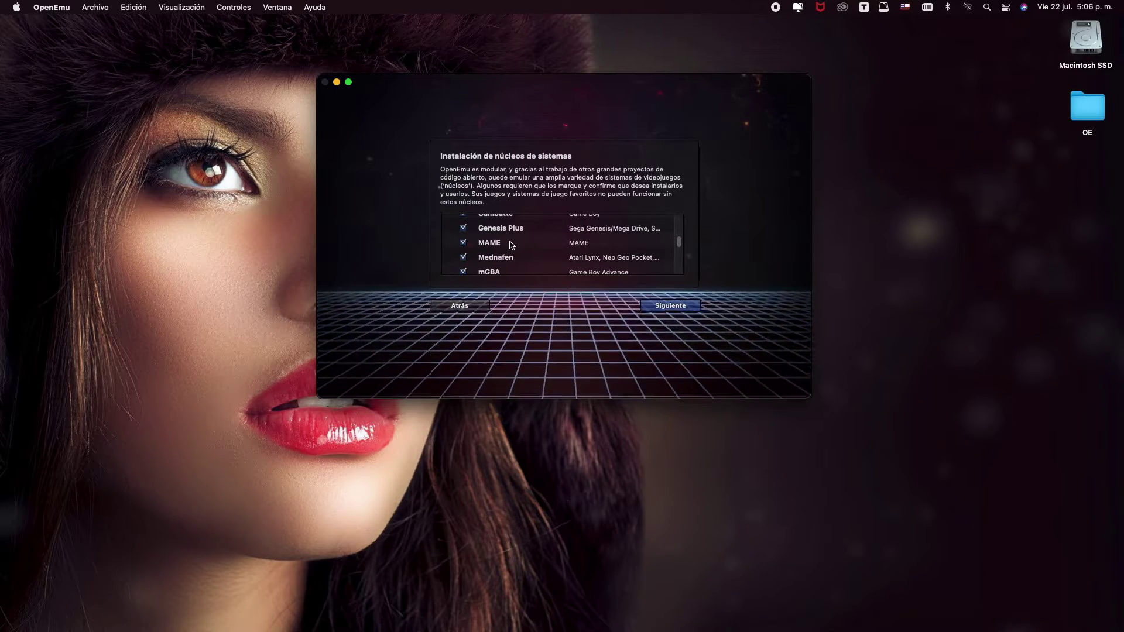
scroll(680, 252, "down", 4)
scroll(681, 261, "down", 5)
scroll(681, 271, "up", 10)
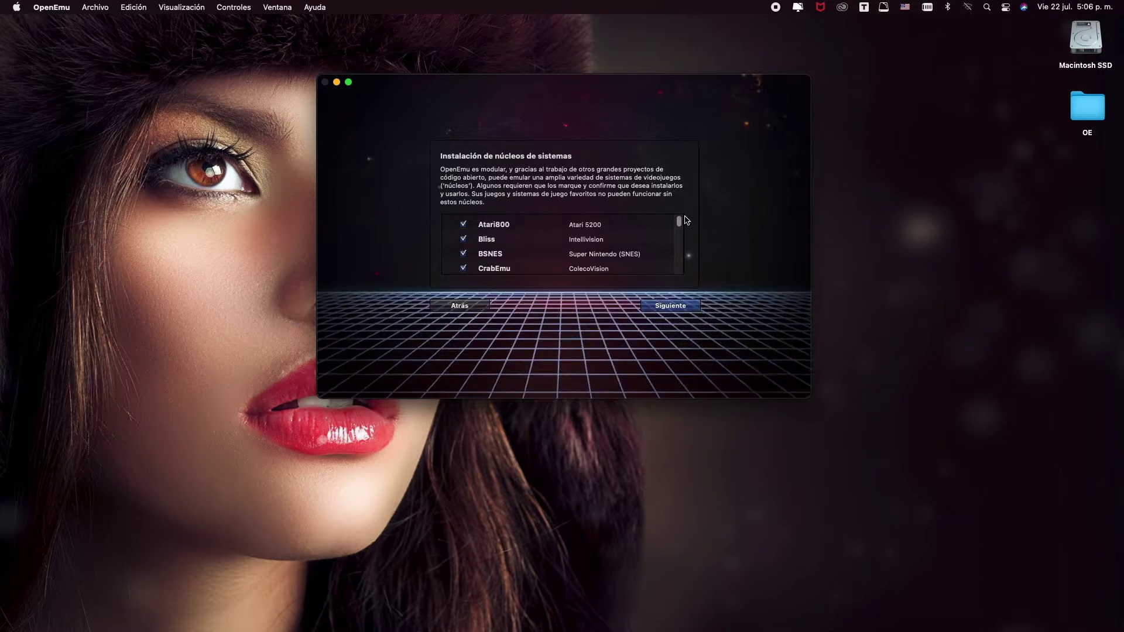
left_click(676, 309)
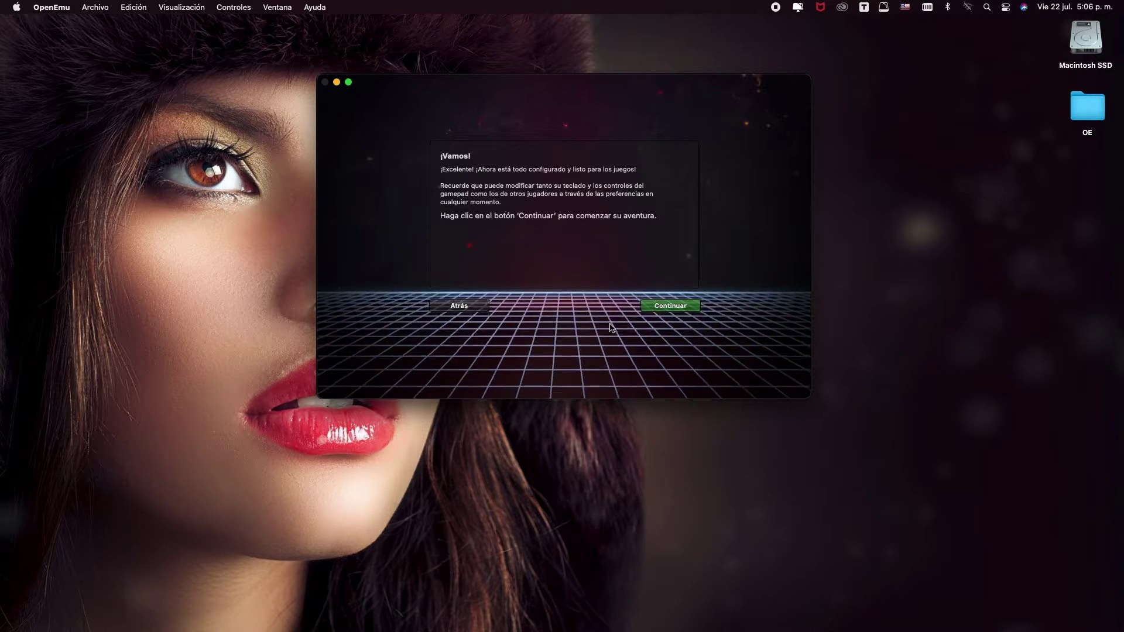
left_click(668, 308)
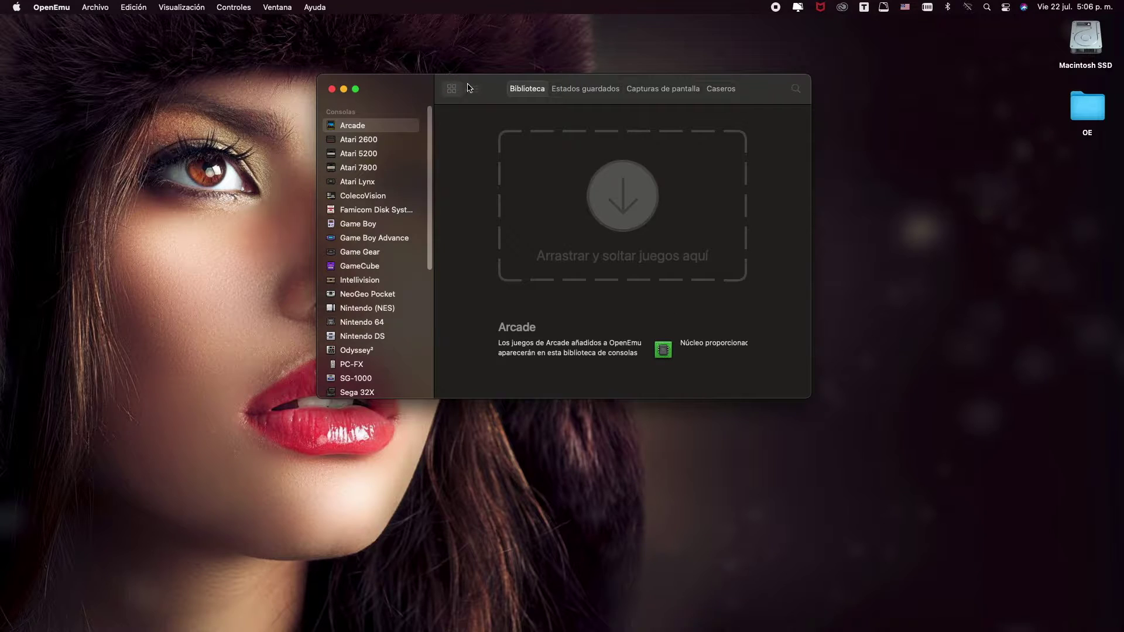
Open the OpenEmu preferences and check the warning beside Arcade in the available libraries
left_click_drag(484, 88, 501, 108)
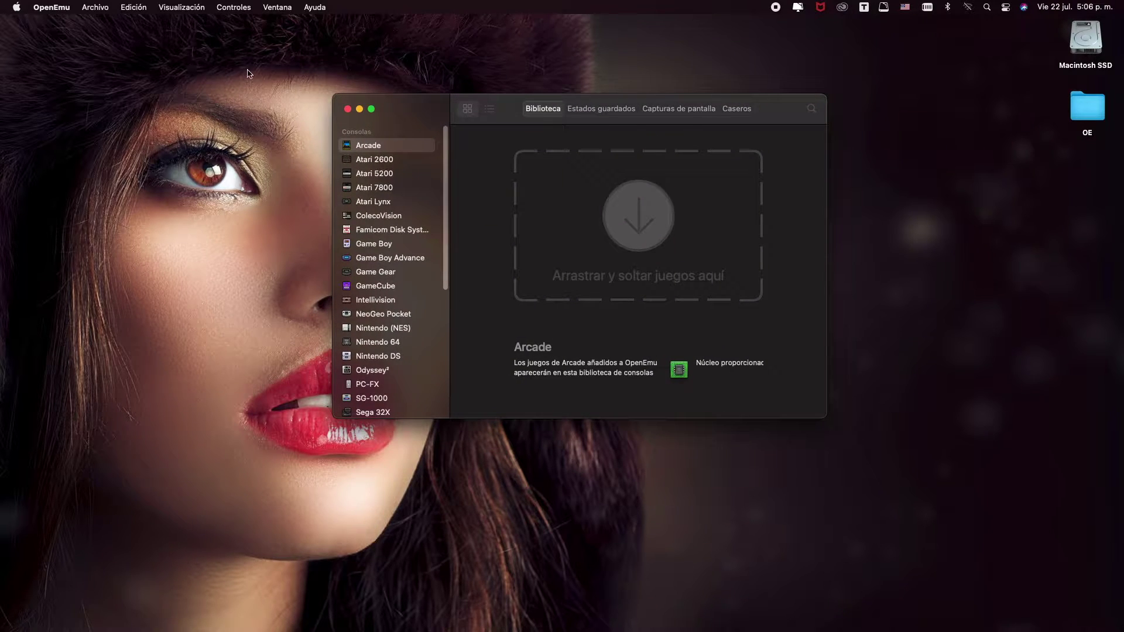
left_click(53, 8)
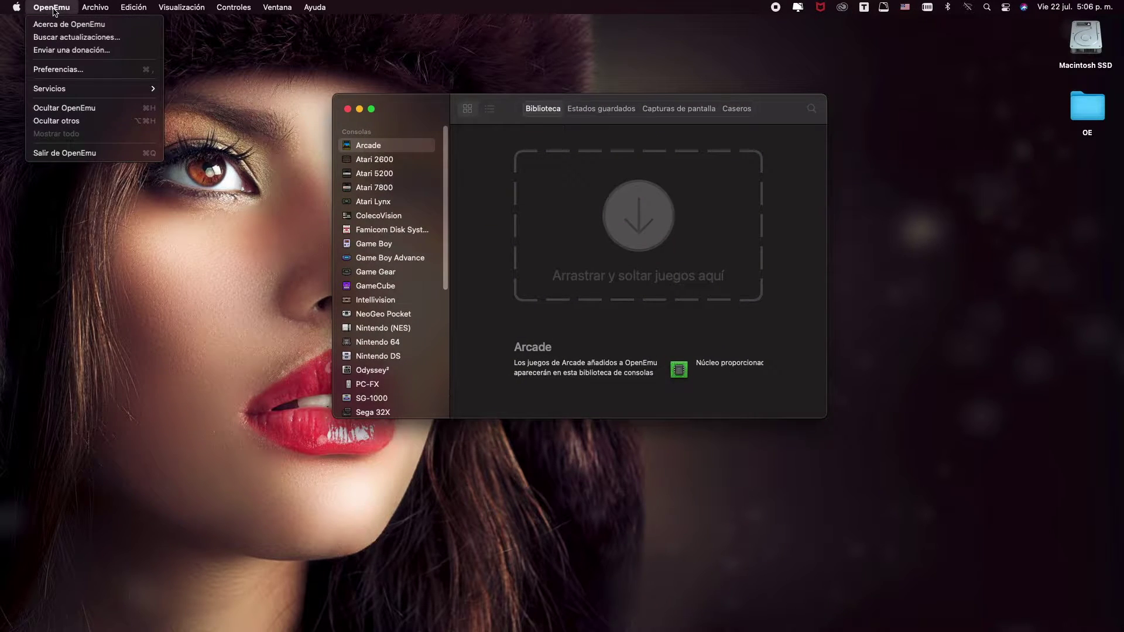
left_click(69, 71)
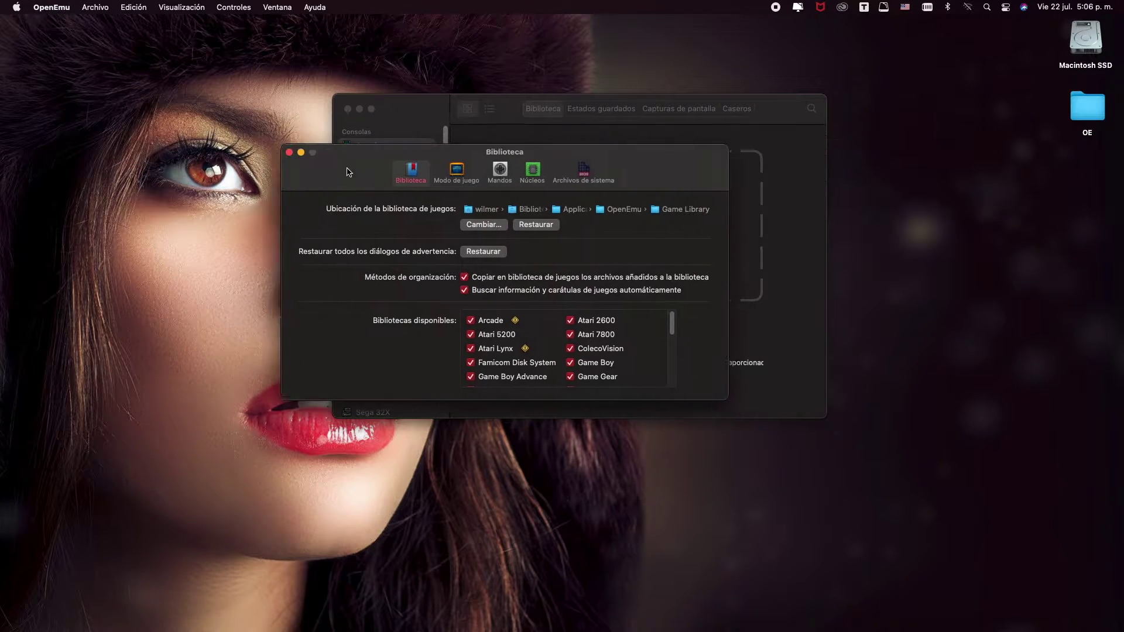
left_click_drag(359, 171, 246, 163)
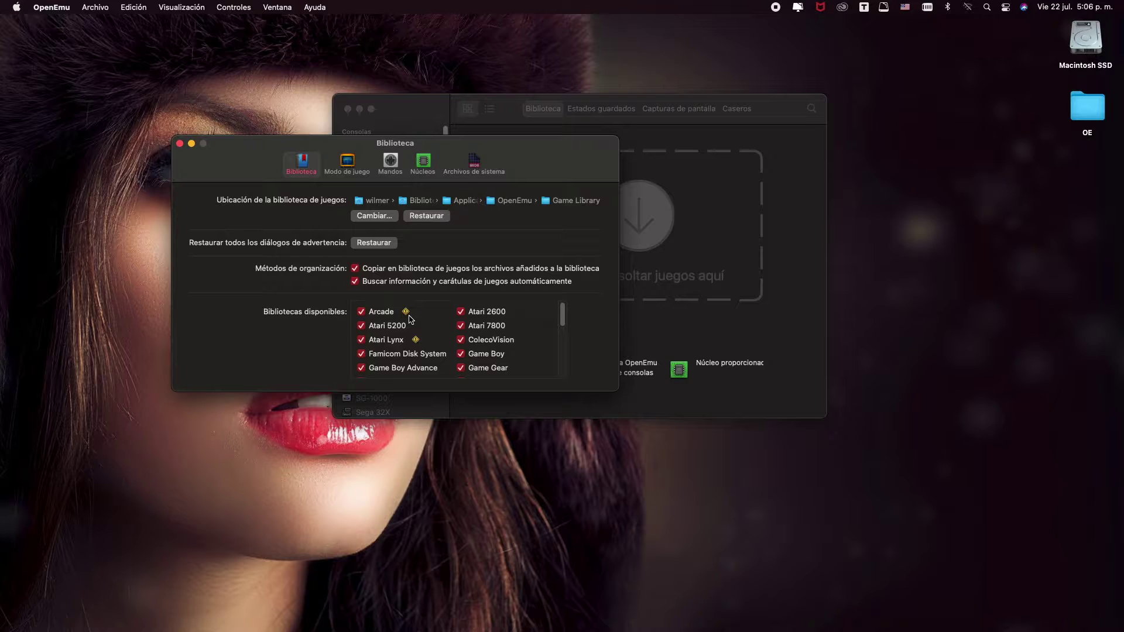
mouse_move(409, 318)
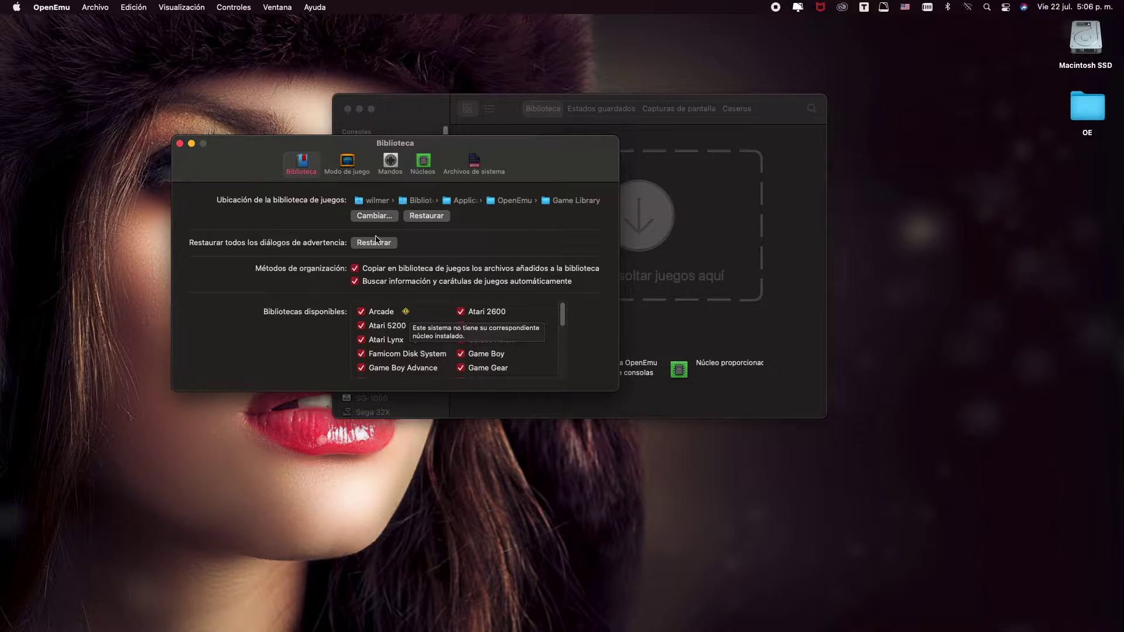
Show the Núcleos preferences beside the library window and check the core installation progress
left_click(424, 165)
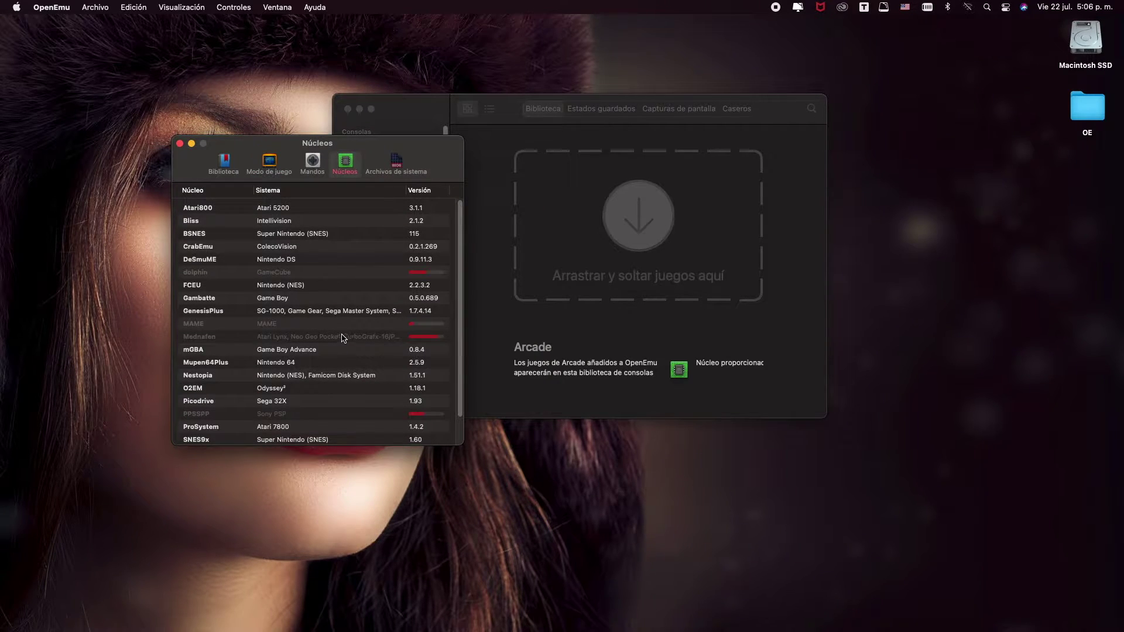
left_click_drag(408, 148, 380, 150)
left_click_drag(523, 102, 625, 122)
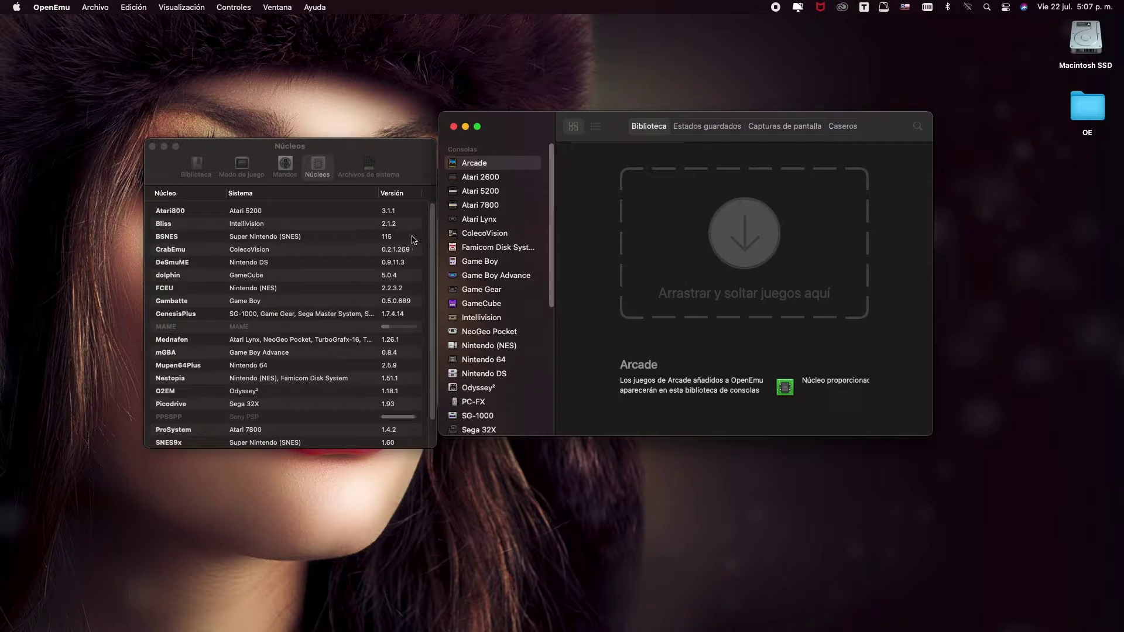
mouse_move(434, 235)
left_mouse_down()
mouse_move(432, 292)
mouse_move(434, 213)
left_mouse_up()
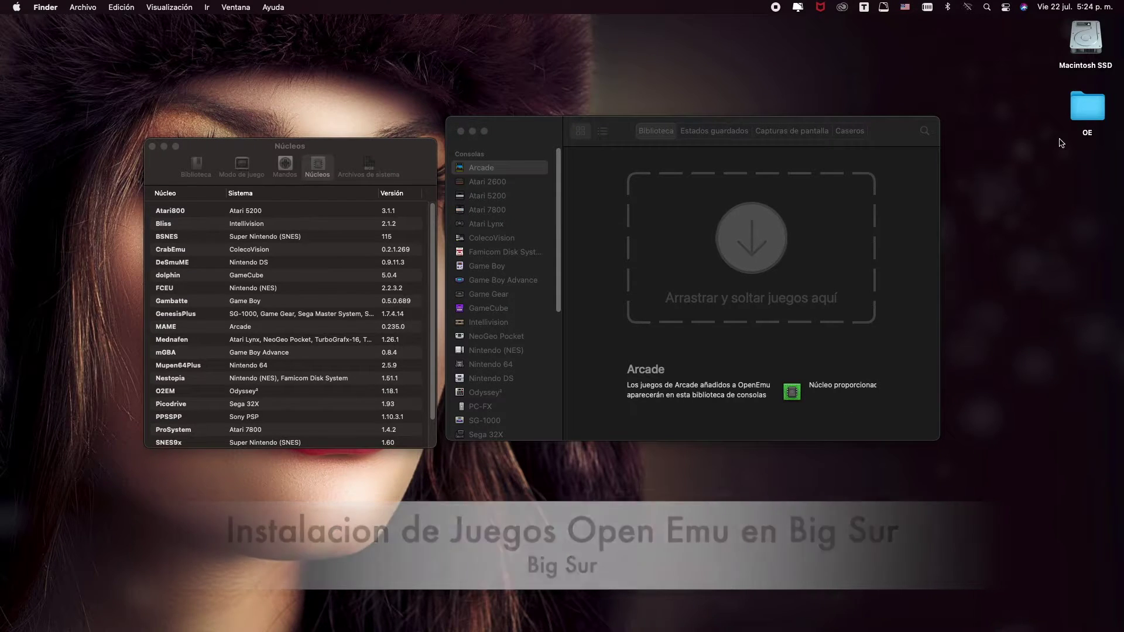
Open the Roms Open EMU folder inside OE on the desktop and add dino.zip to OpenEmu's Arcade library
double_click(1085, 111)
left_click_drag(561, 123, 860, 451)
double_click(827, 500)
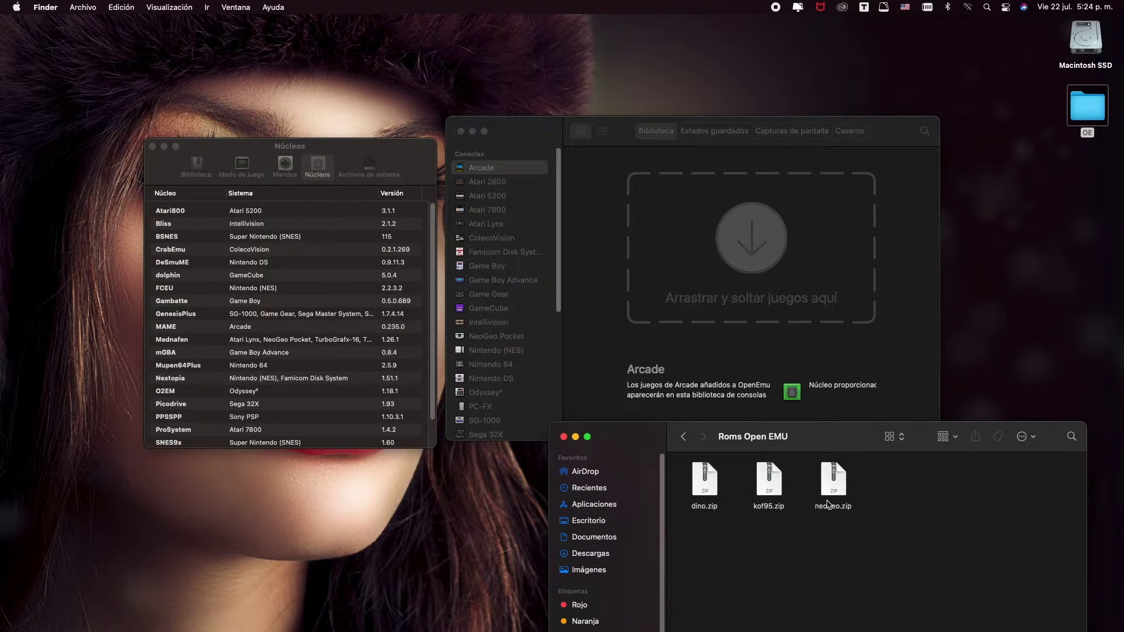
left_click(525, 173)
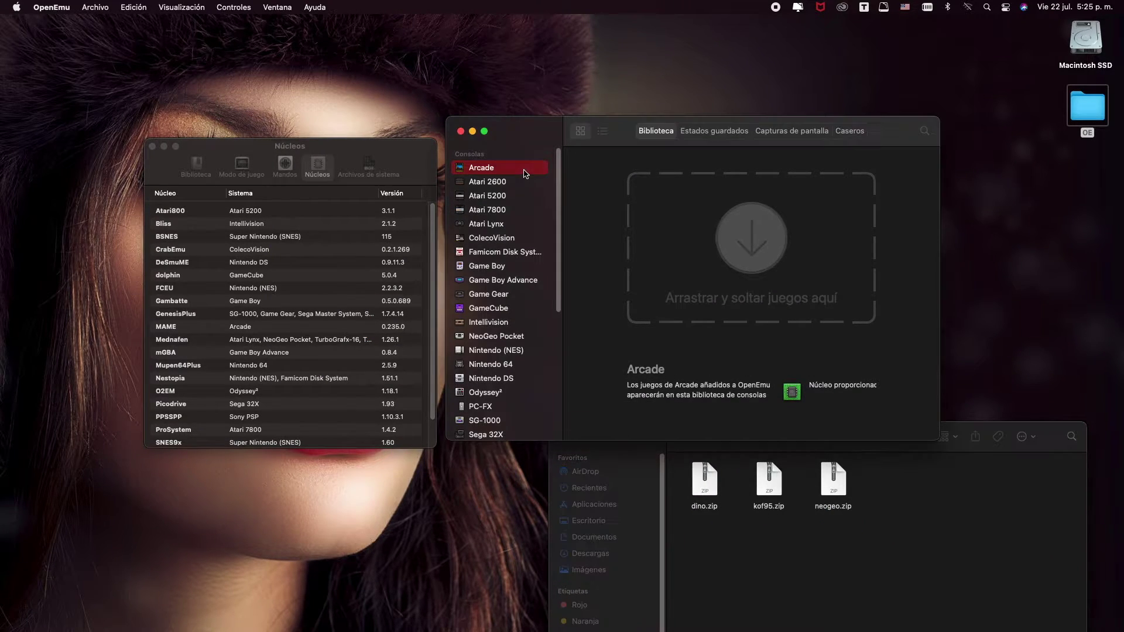
left_click_drag(721, 484, 744, 298)
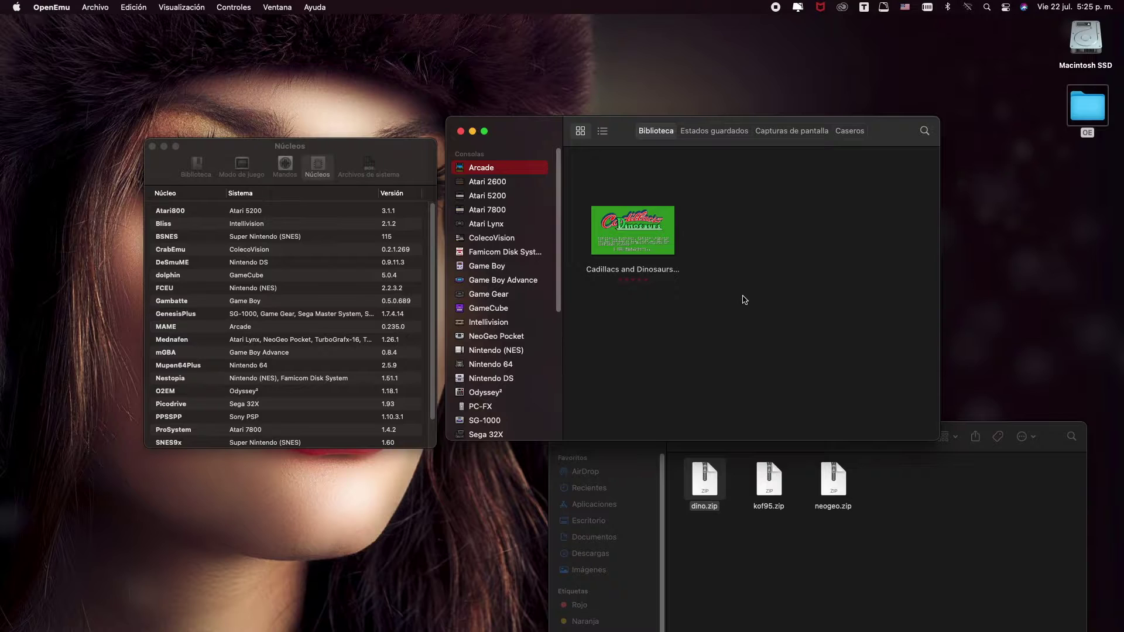
Reveal the Cadillacs and Dinosaurs game file in Finder
left_click(637, 253)
right_click(638, 253)
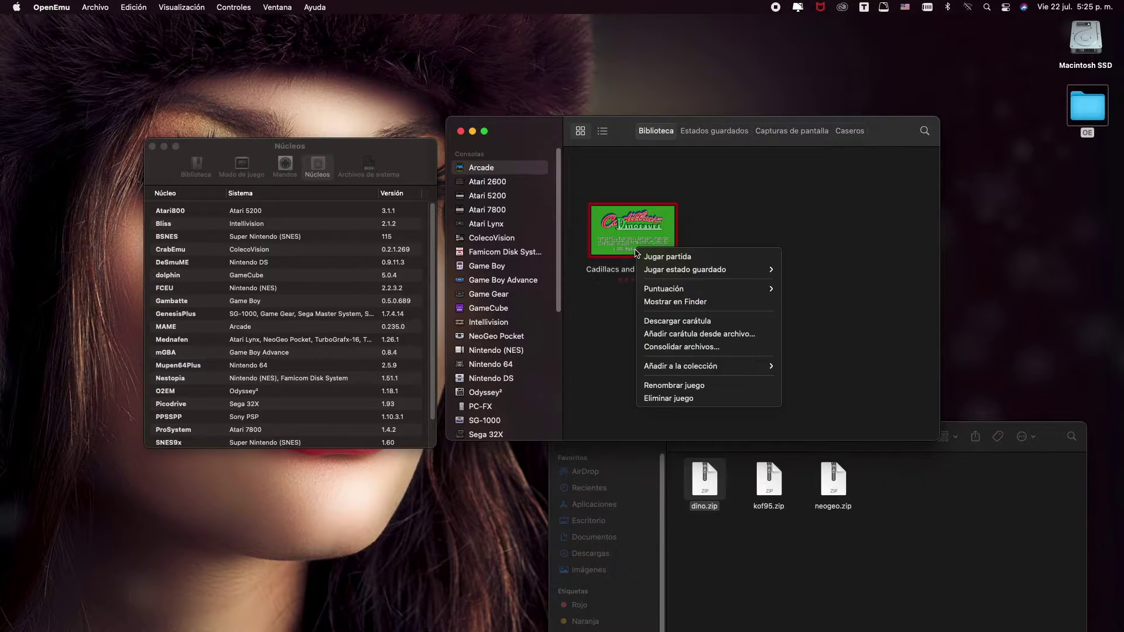
left_click(660, 301)
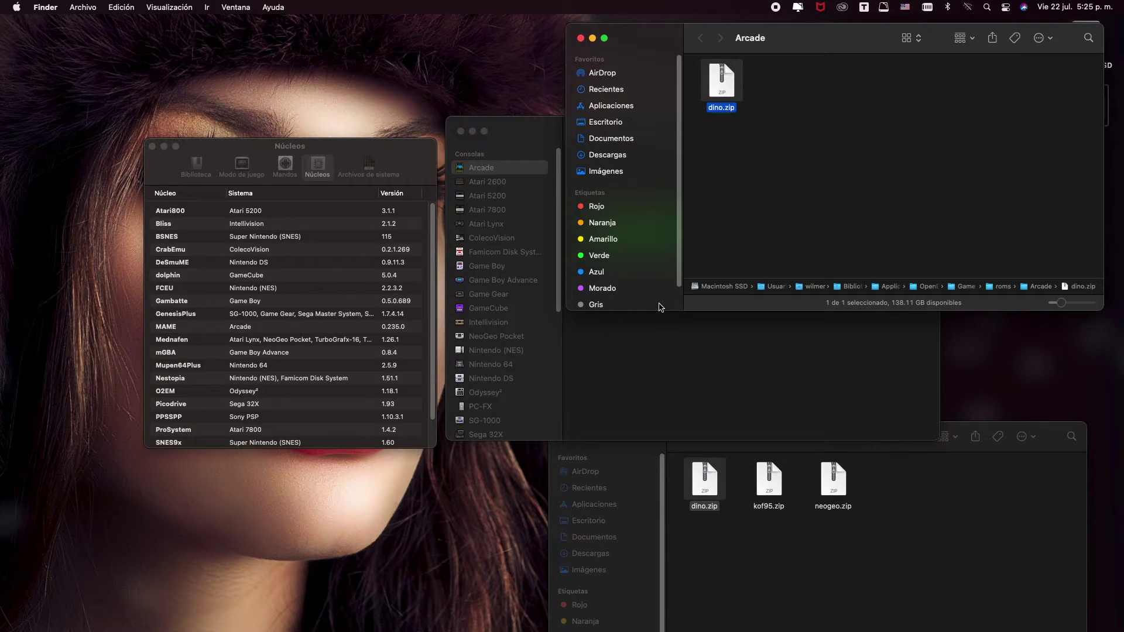
Grant OpenEmu access to the Escritorio folder and move neogeo.zip into the Arcade roms folder
left_click_drag(835, 485, 837, 355)
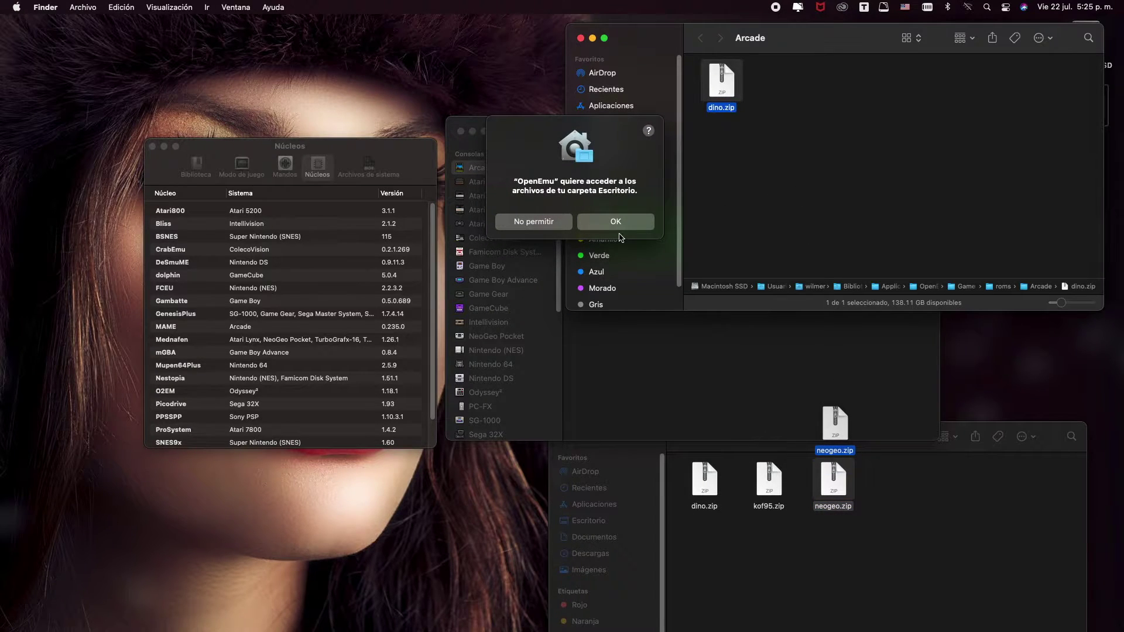
left_click(628, 224)
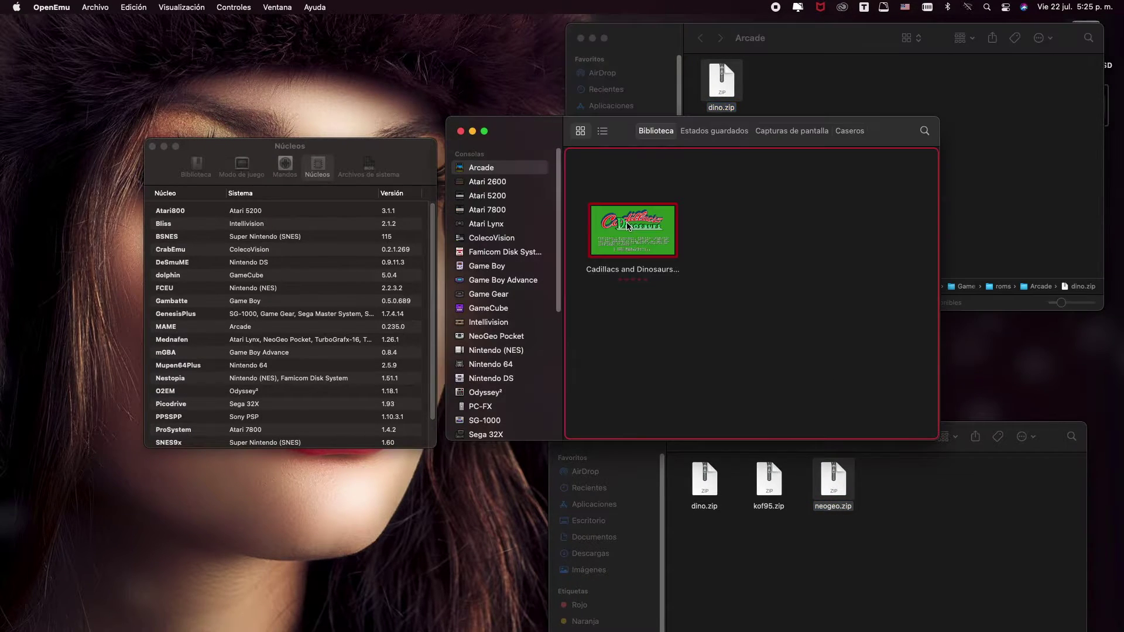
left_click(1031, 228)
left_click_drag(832, 471, 842, 192)
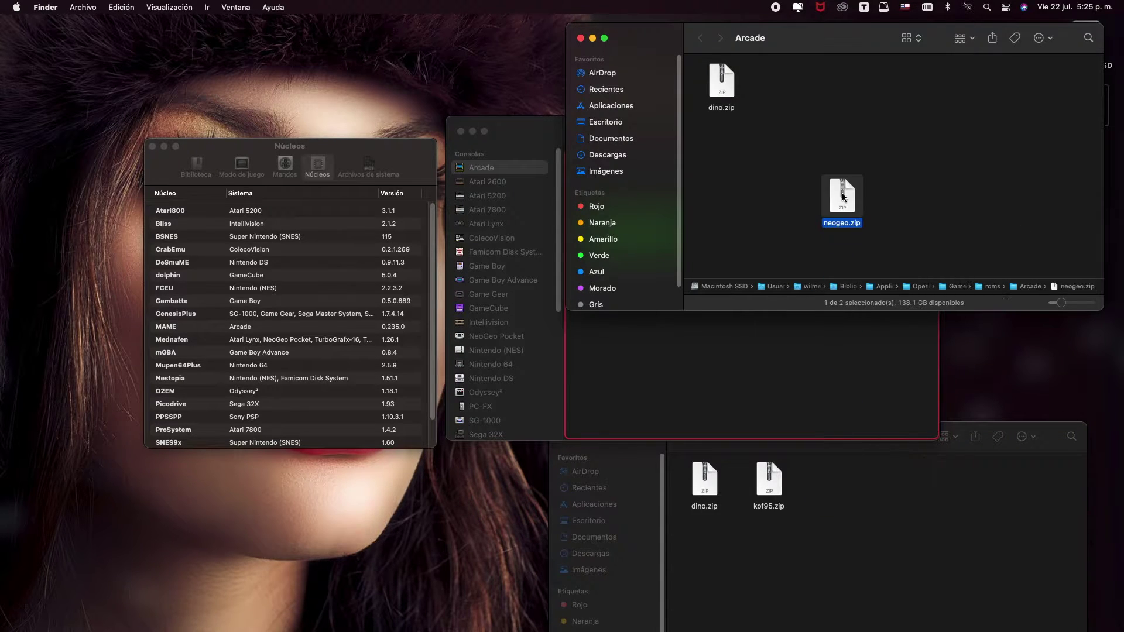
Try adding kof95.zip by moving it directly into the Arcade folder, and move it back to Roms Open EMU
left_click(834, 542)
left_click_drag(772, 496, 779, 221)
left_click(737, 355)
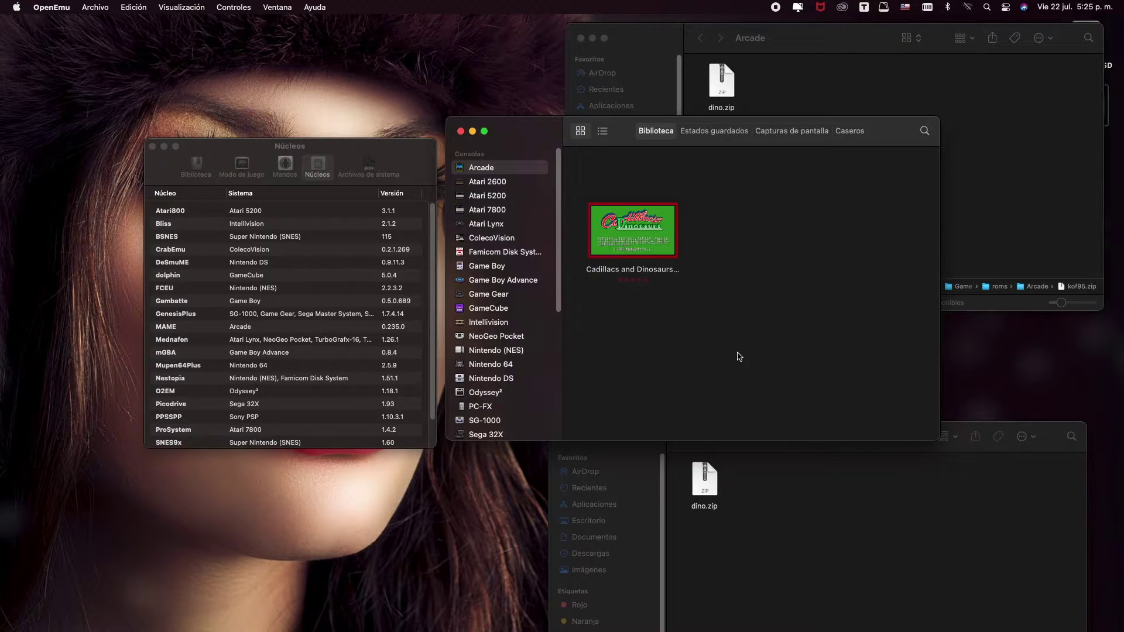
left_click(961, 209)
left_click_drag(779, 225, 771, 473)
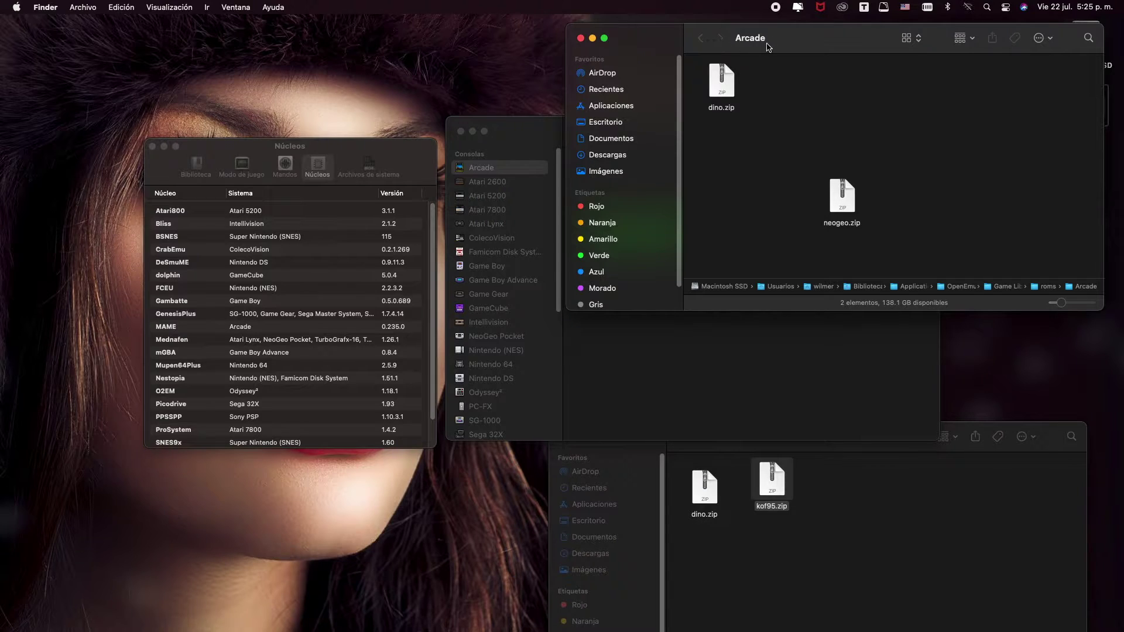
Move the Arcade folder window aside and add kof95.zip to OpenEmu's Arcade library
left_click_drag(765, 46, 897, 77)
left_click_drag(772, 479, 690, 390)
left_click(644, 391)
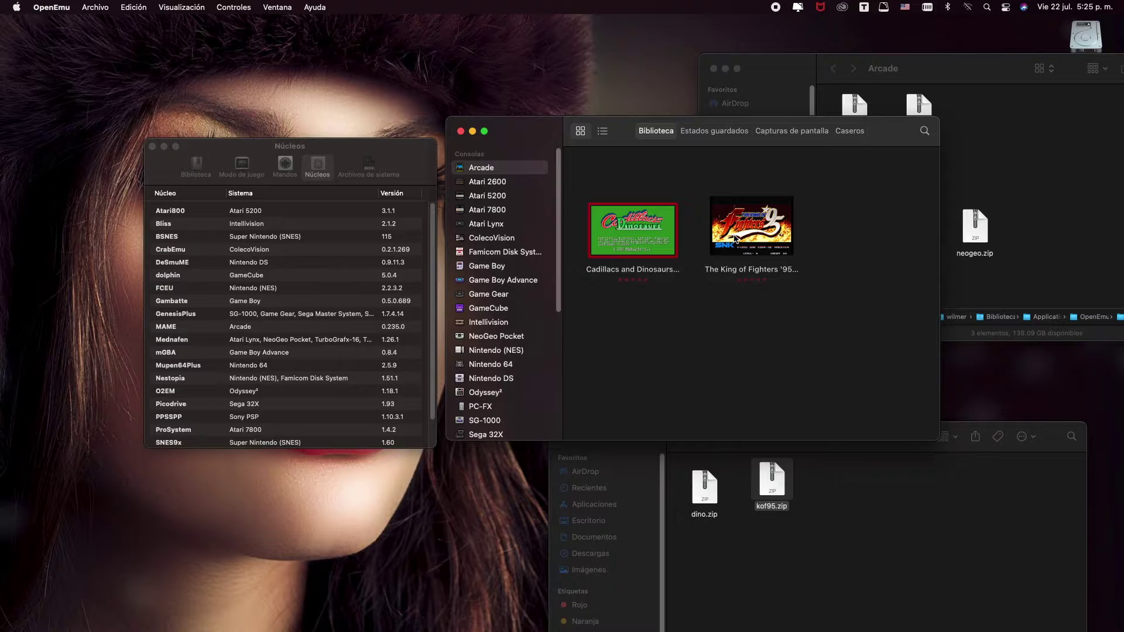
left_click(714, 297)
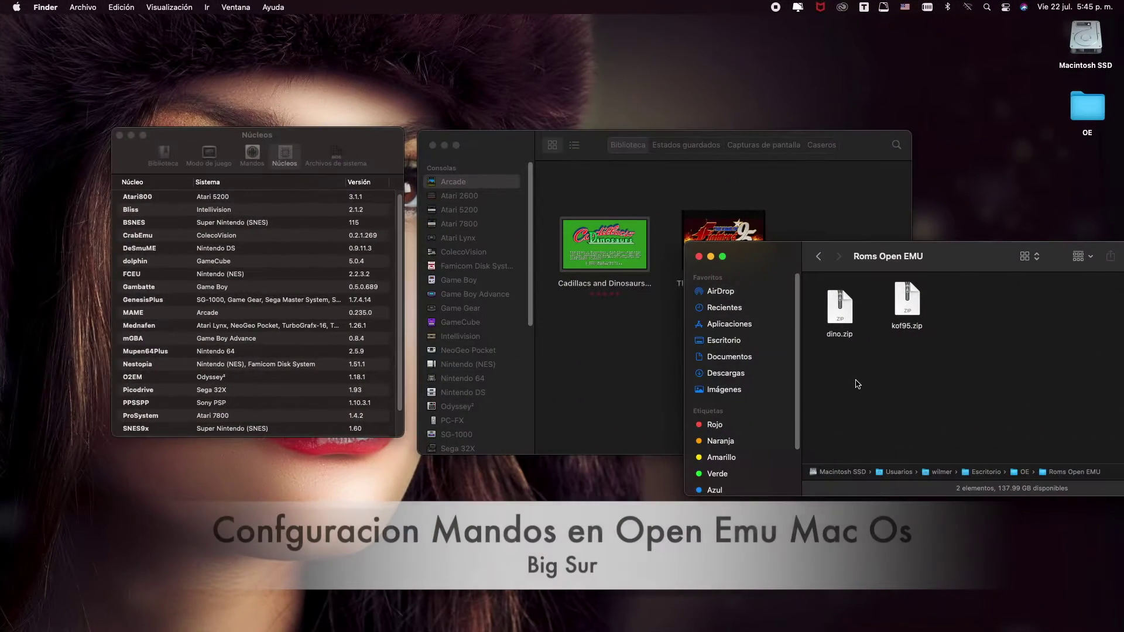
Close the Roms Open EMU folder window and the Núcleos preferences, and shift the OpenEmu library window slightly
left_click(700, 257)
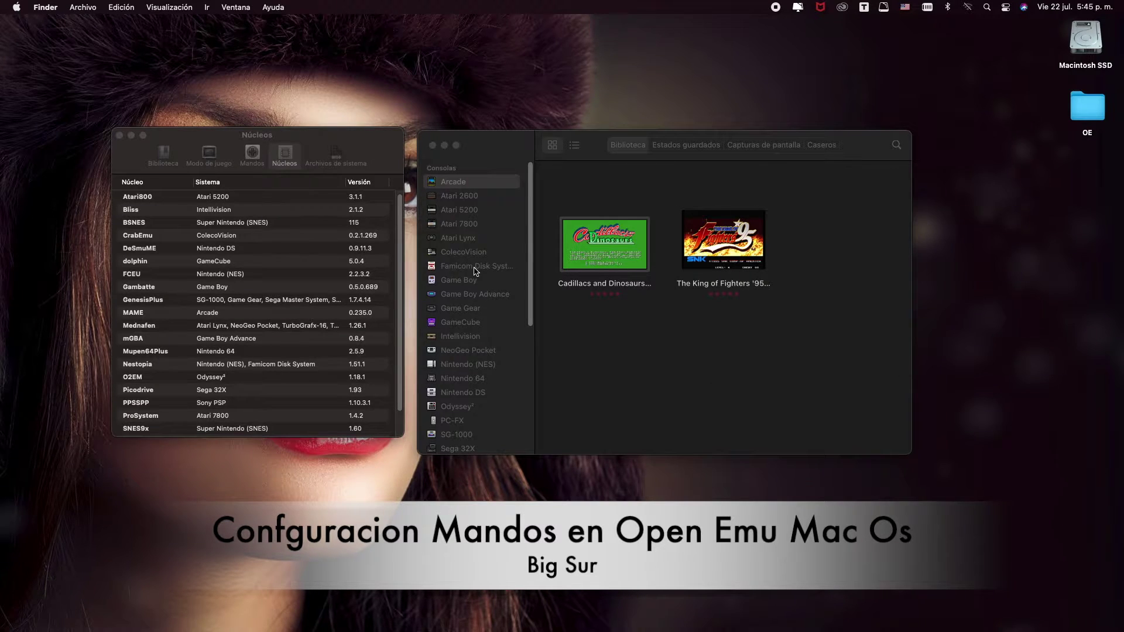
left_click(120, 135)
left_click_drag(492, 144, 505, 153)
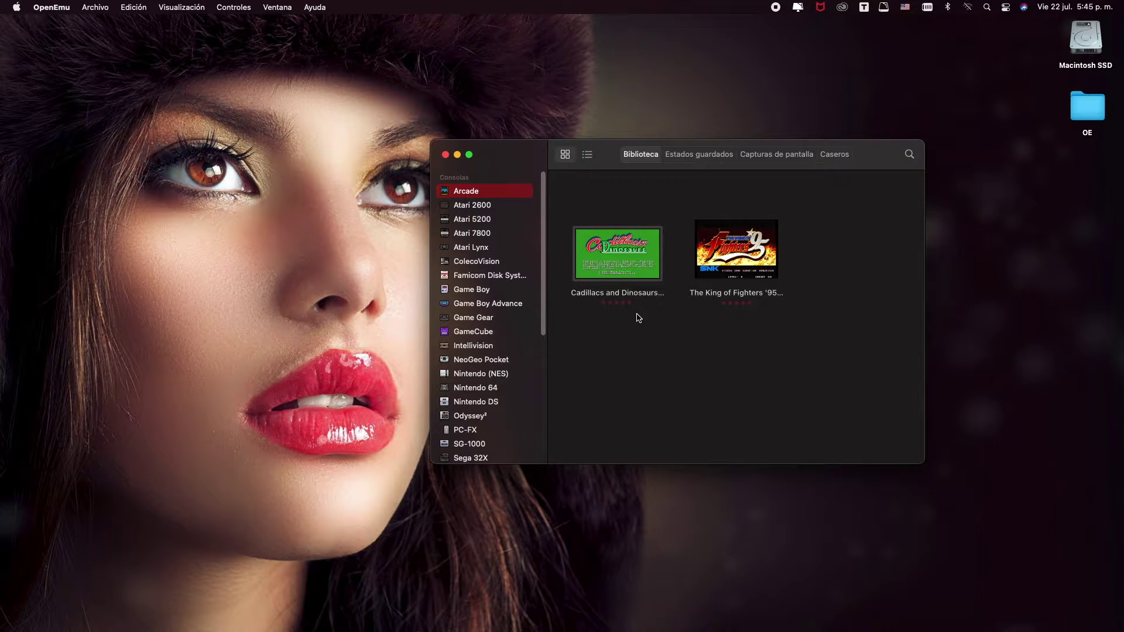
Launch Cadillacs and Dinosaurs from the Arcade library, restarting it instead of resuming, and reposition the game window
left_click(652, 384)
double_click(607, 265)
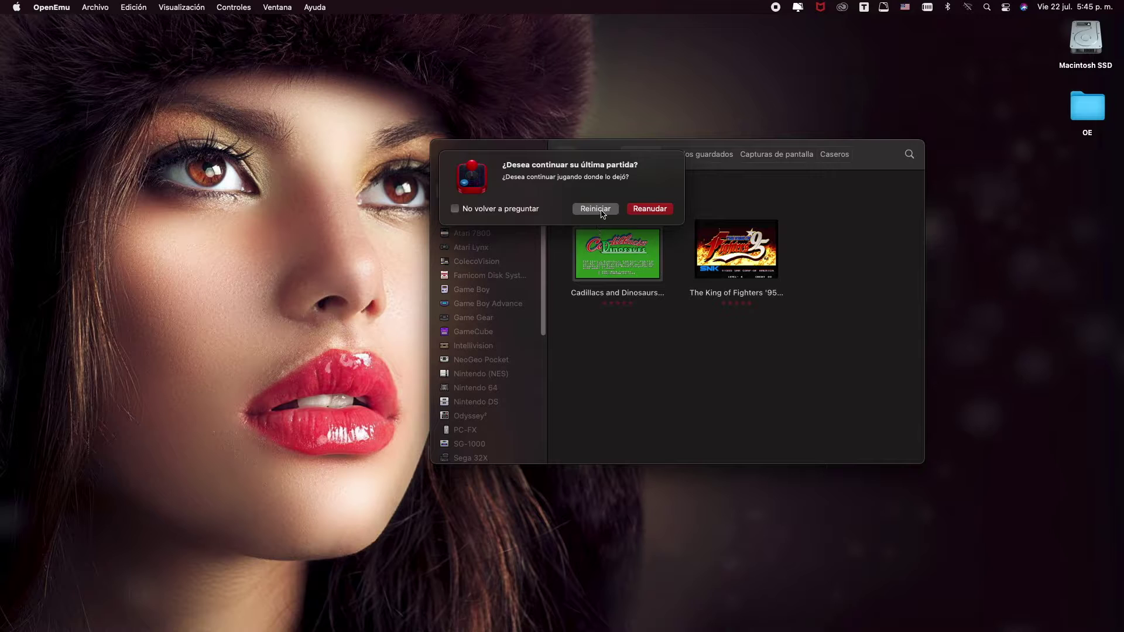
left_click(599, 212)
left_click(605, 212)
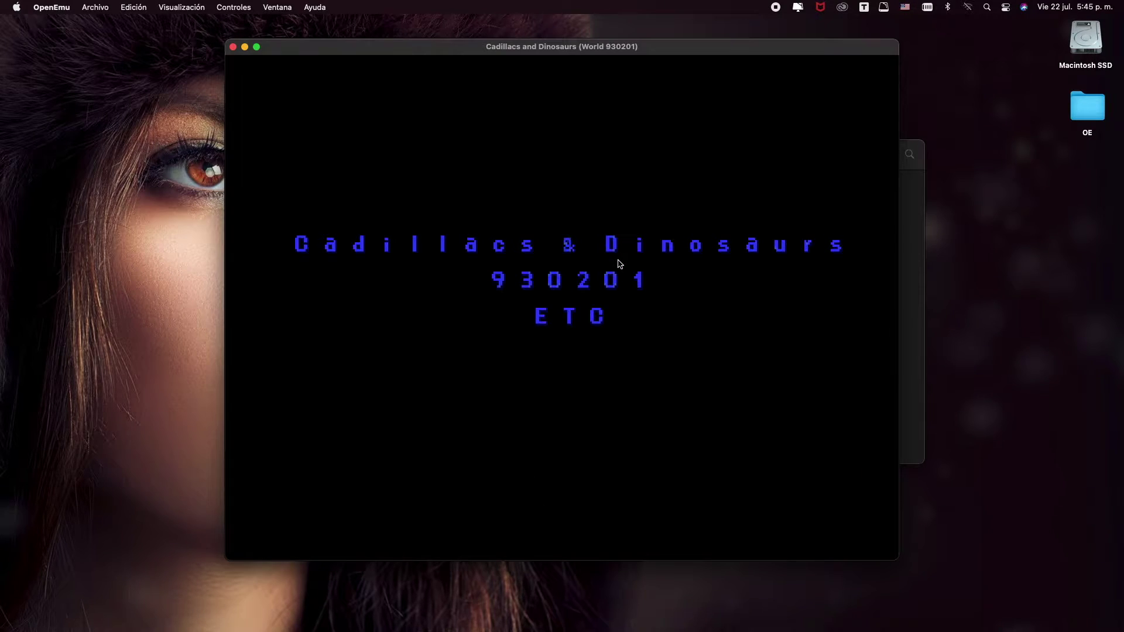
mouse_move(623, 268)
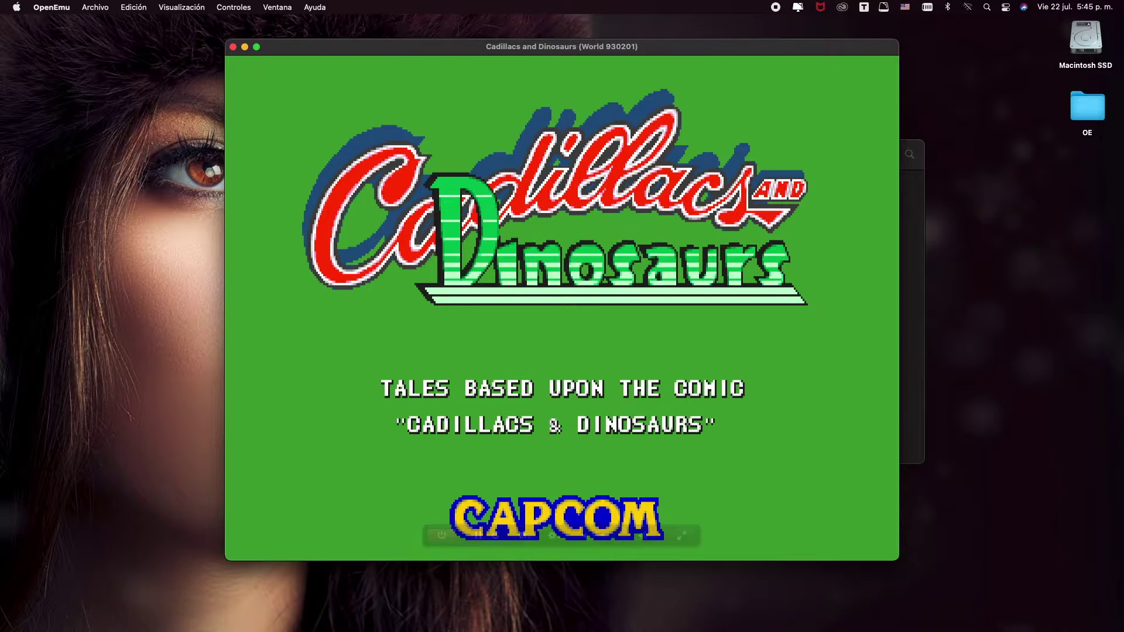
left_click_drag(561, 53, 580, 53)
mouse_move(578, 60)
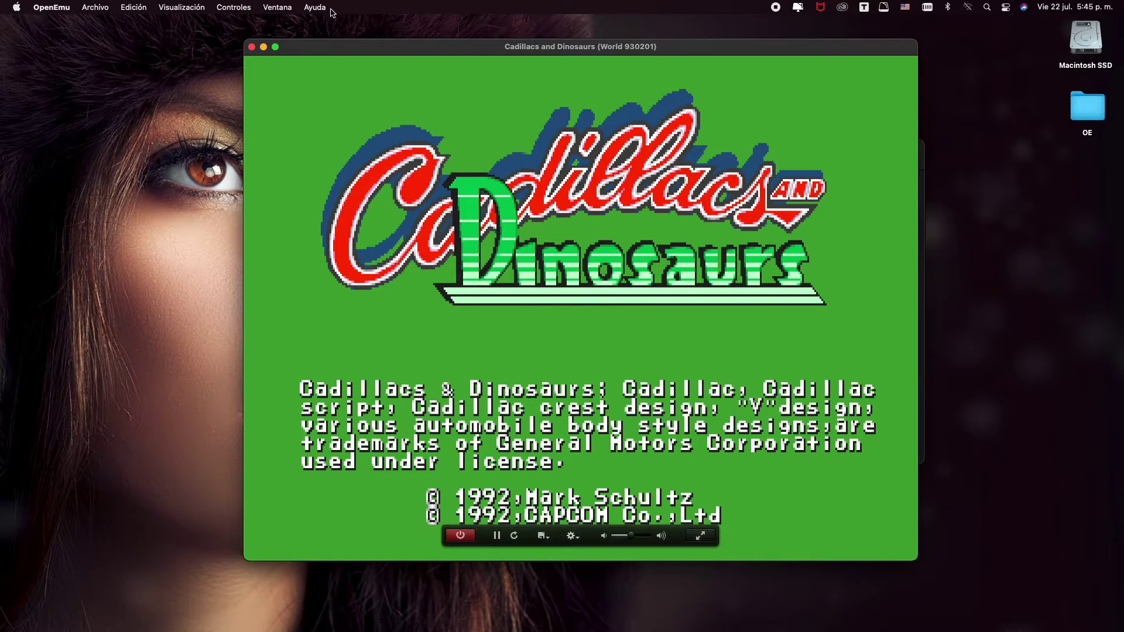
left_click_drag(335, 51, 320, 46)
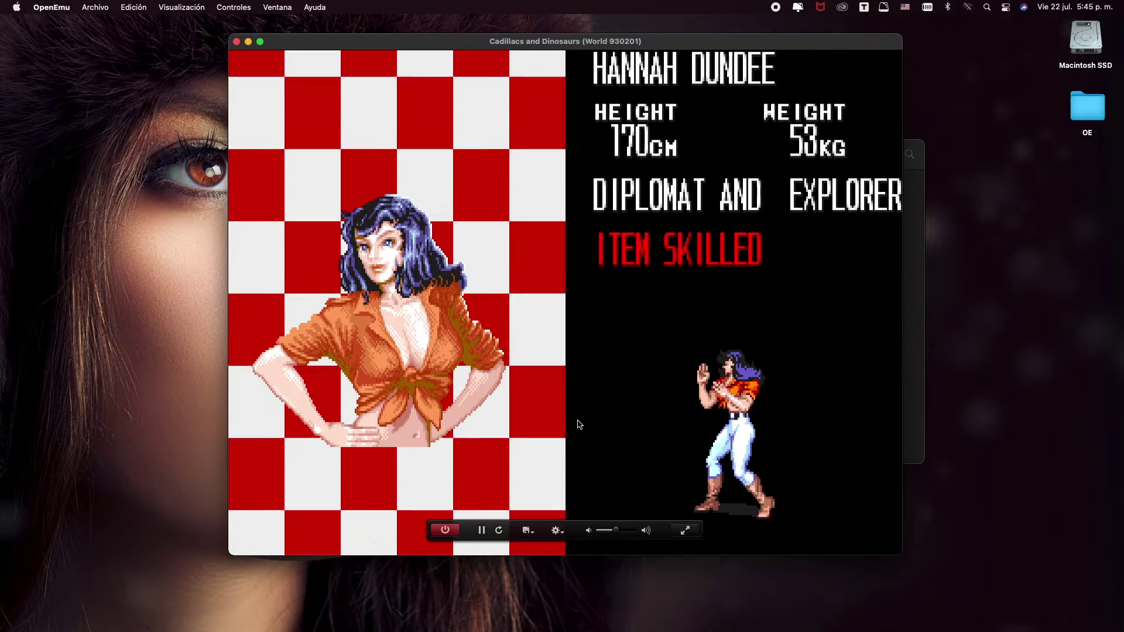
Open the running game's control settings and set the Arcade input for Jugador 1 to Xinmotek Controller
left_click(555, 531)
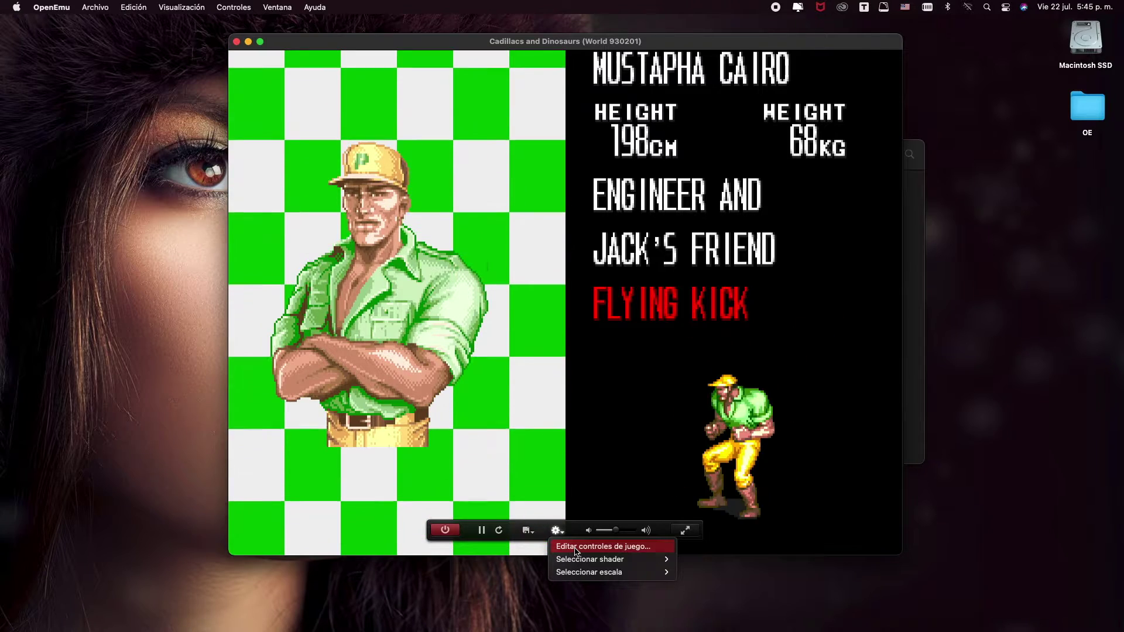
left_click(577, 547)
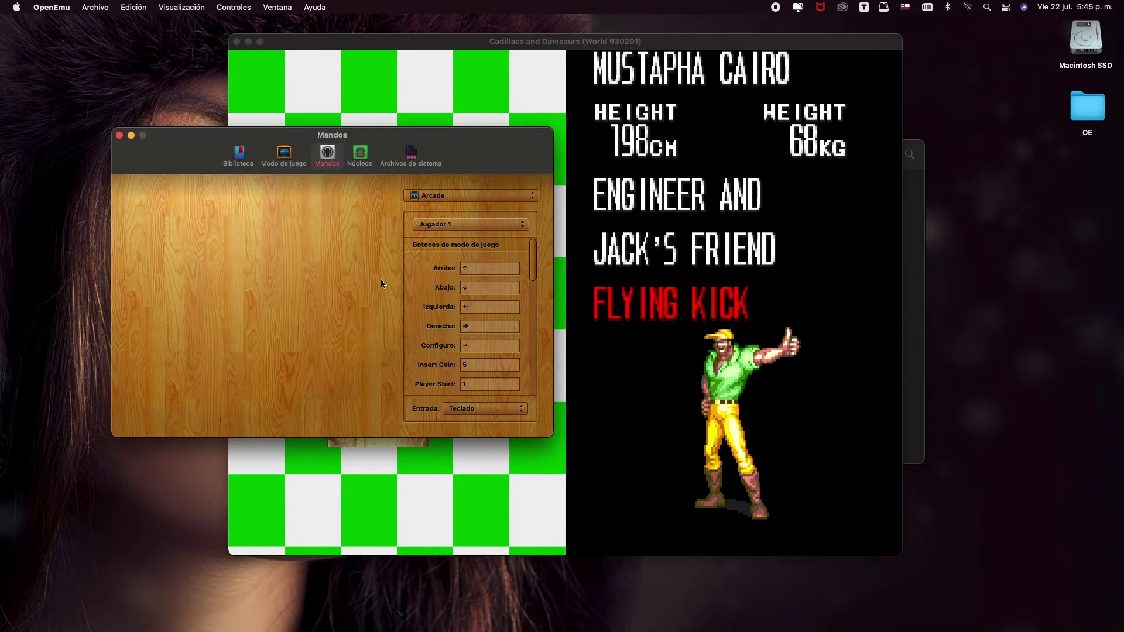
mouse_move(535, 253)
left_mouse_down()
mouse_move(534, 351)
mouse_move(533, 248)
left_mouse_up()
left_click(506, 412)
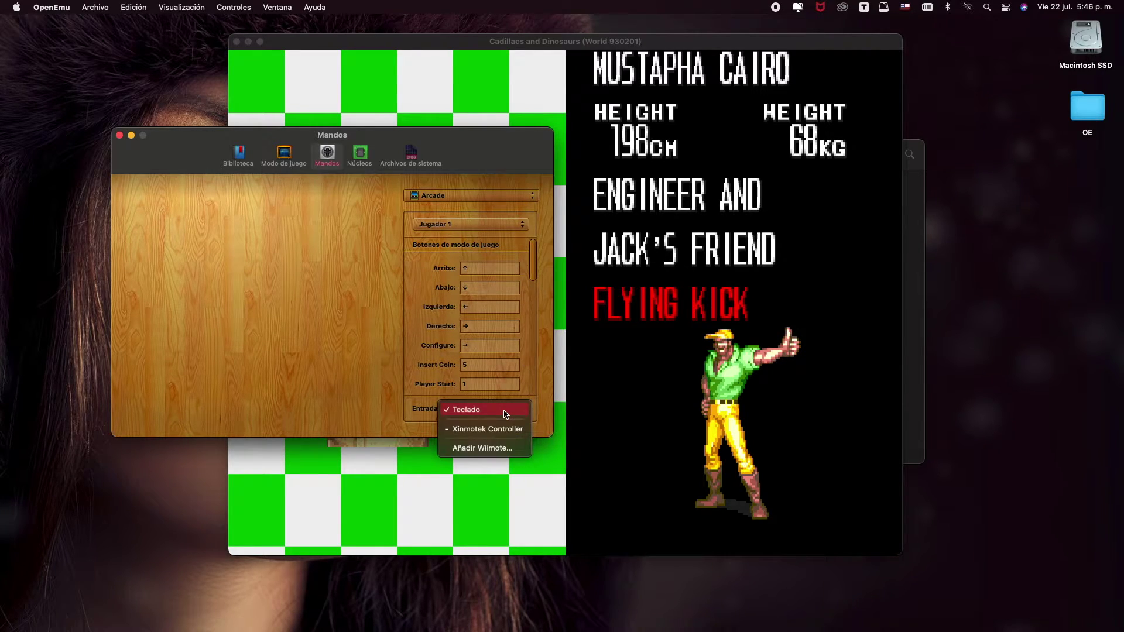
left_click(506, 413)
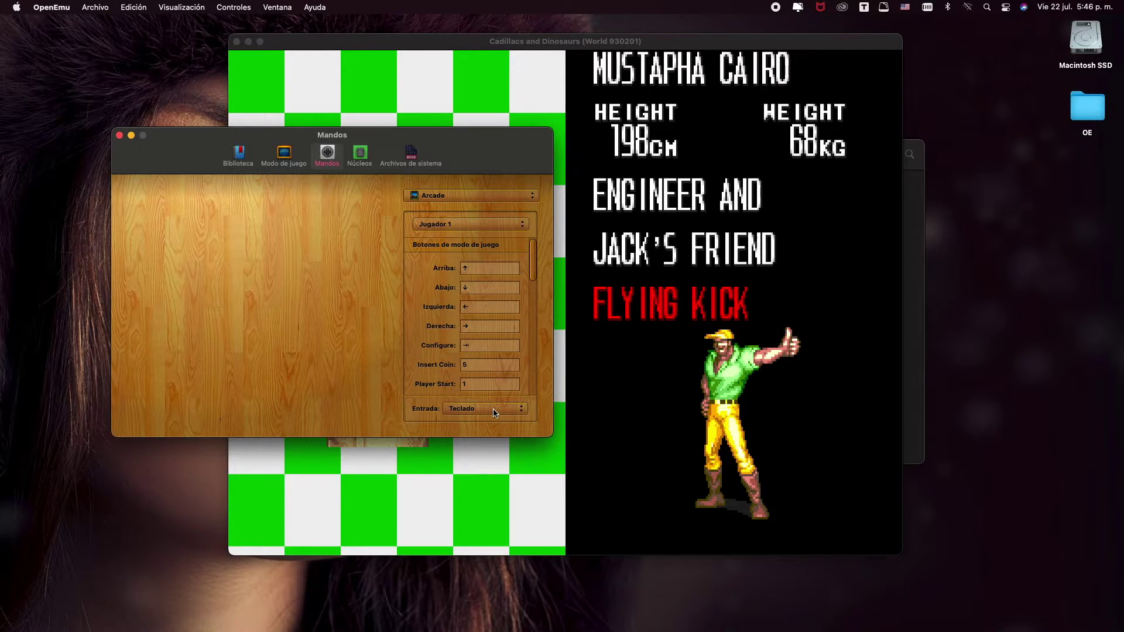
left_click(495, 414)
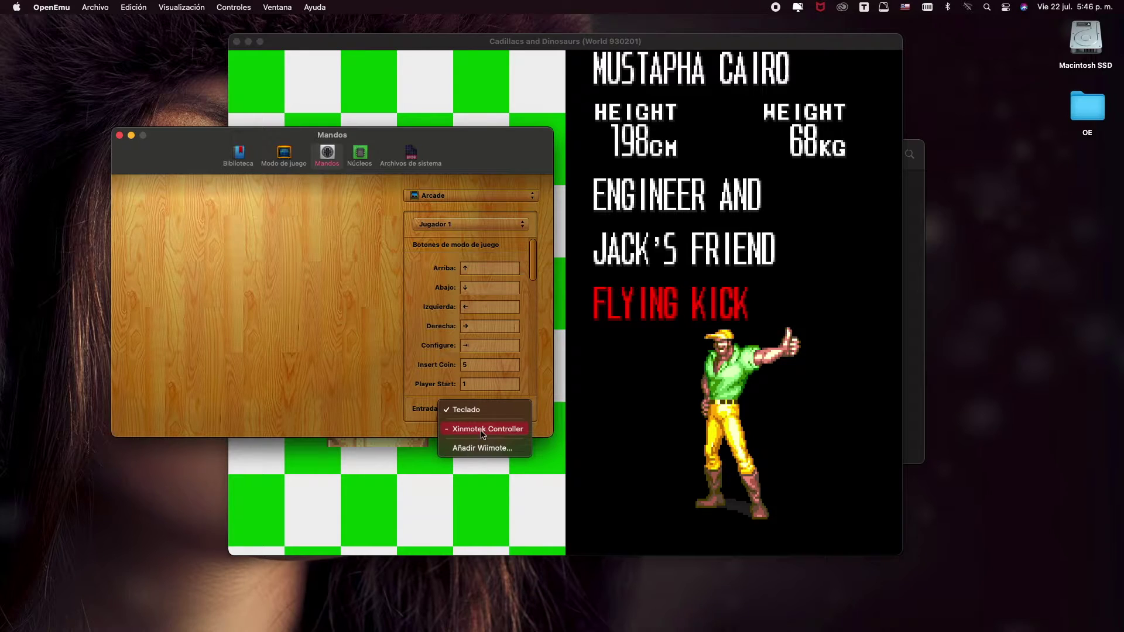
left_click(483, 434)
Review Jugador 1's Arcade assignments for directions, coin, start, action buttons and special keys, and close the Mandos preferences
mouse_move(535, 252)
left_mouse_down()
mouse_move(535, 274)
mouse_move(536, 250)
left_mouse_up()
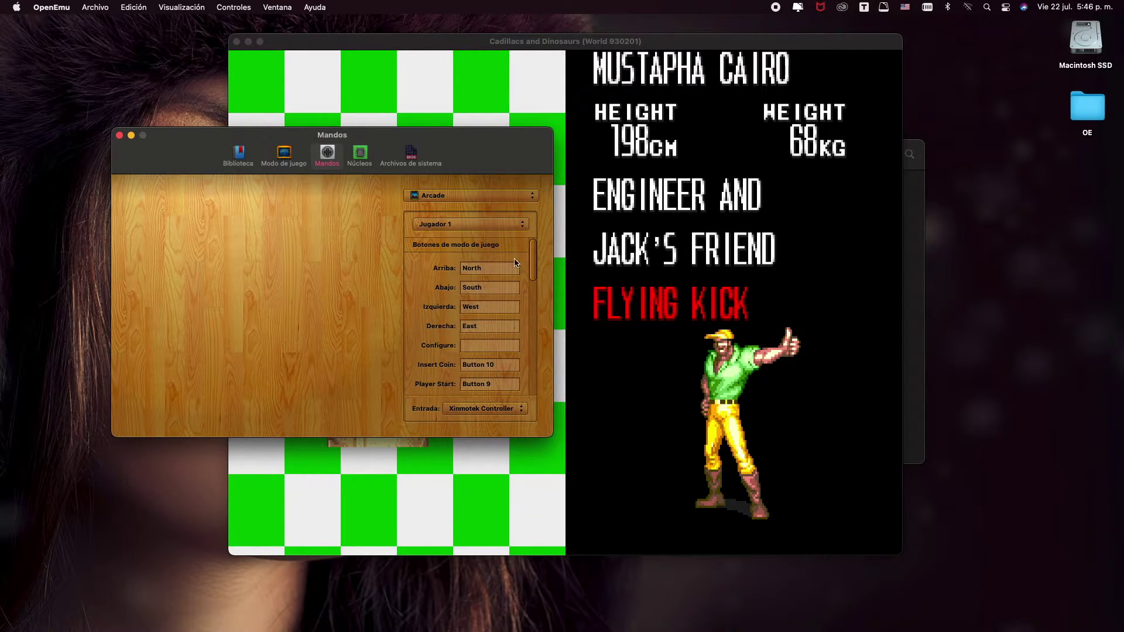
left_click(490, 273)
left_click(486, 272)
left_click(485, 272)
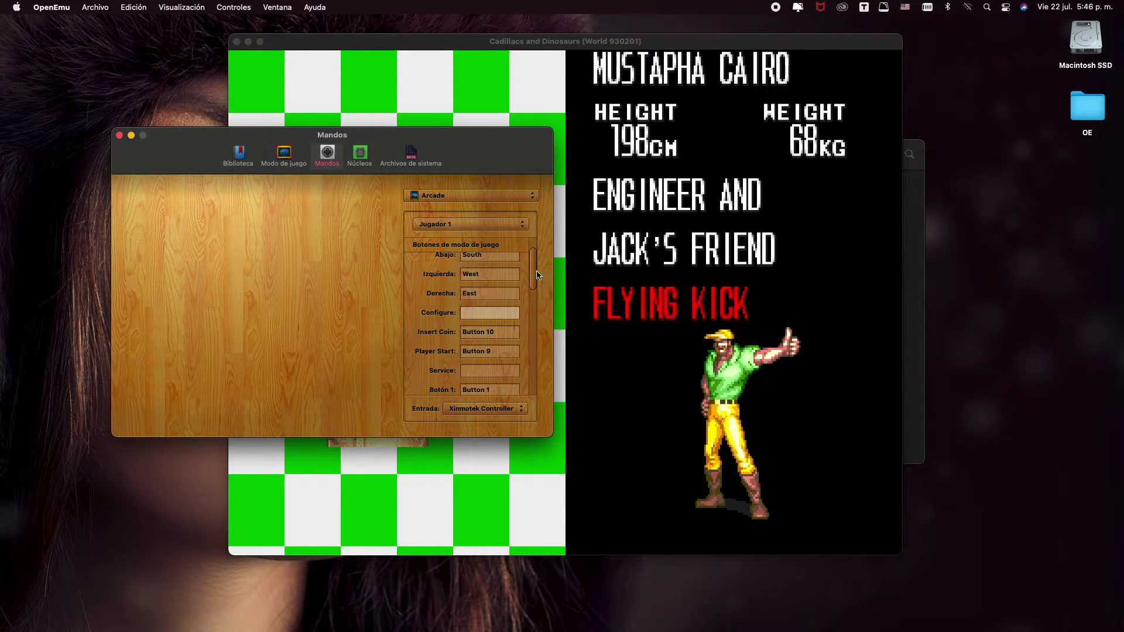
left_click_drag(534, 272, 537, 252)
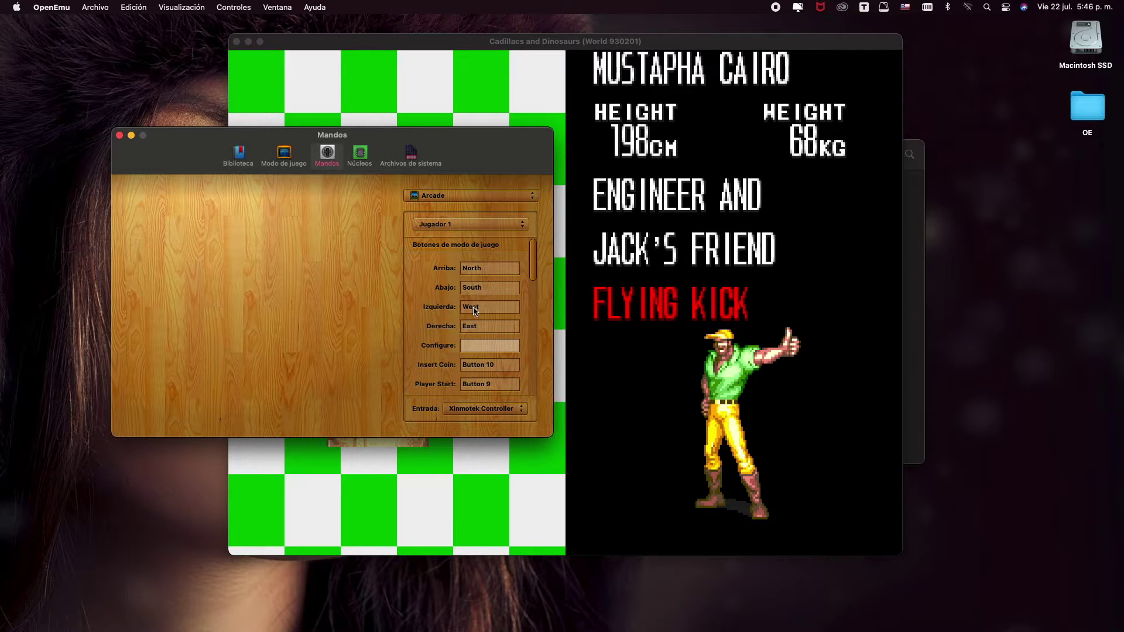
left_click_drag(533, 267, 536, 289)
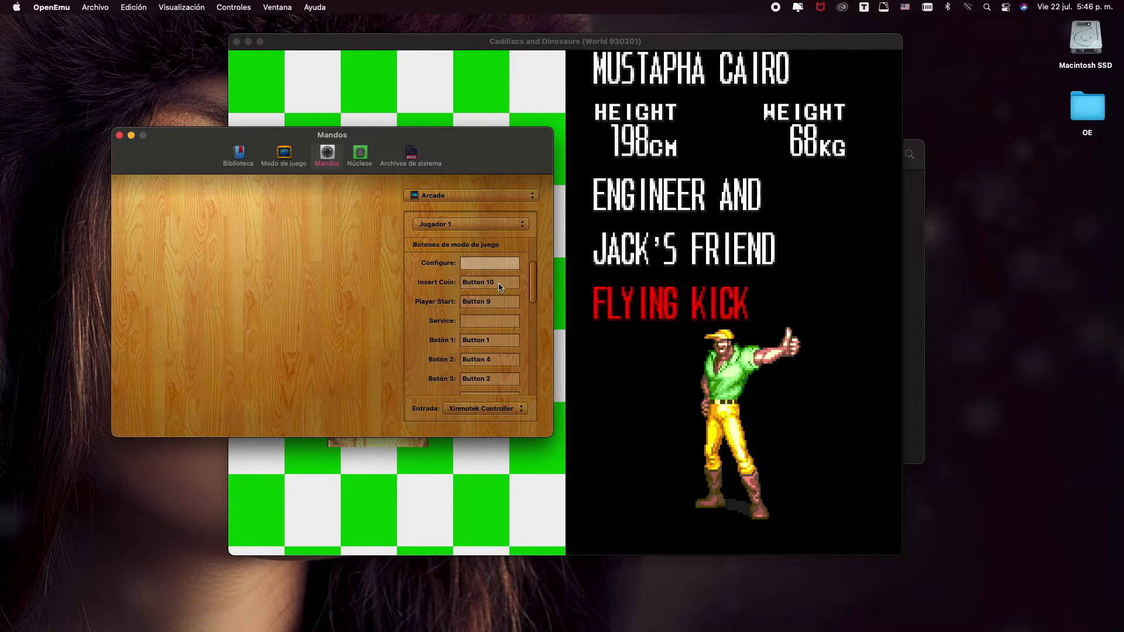
scroll(499, 285, "up", 2)
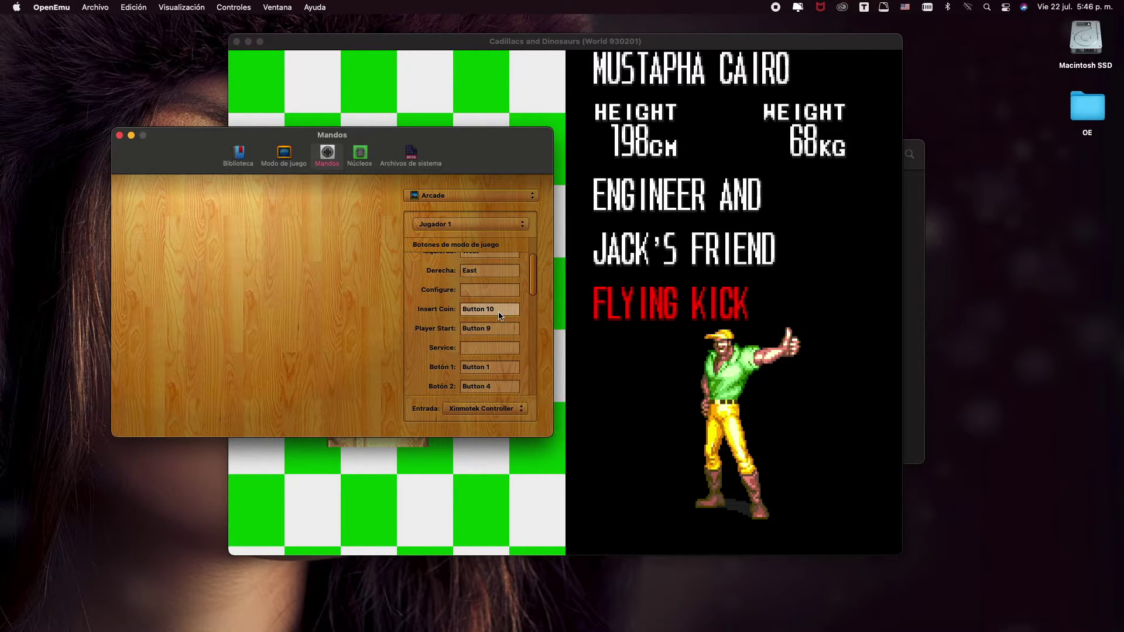
scroll(498, 316, "down", 1)
scroll(500, 315, "down", 1)
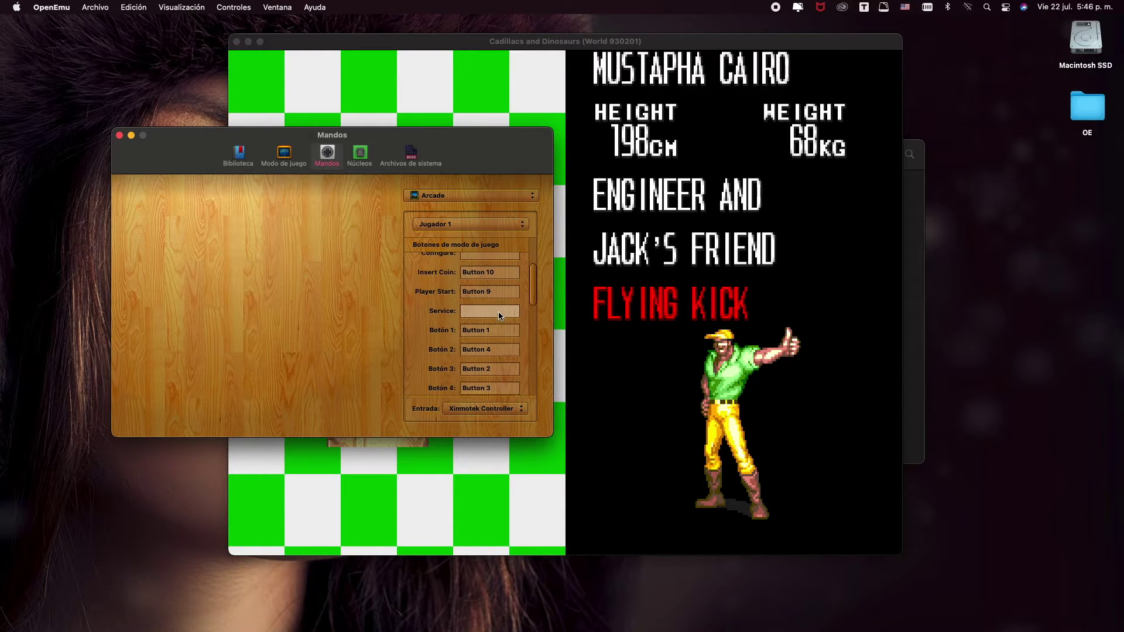
scroll(500, 337, "down", 1)
scroll(500, 337, "down", 4)
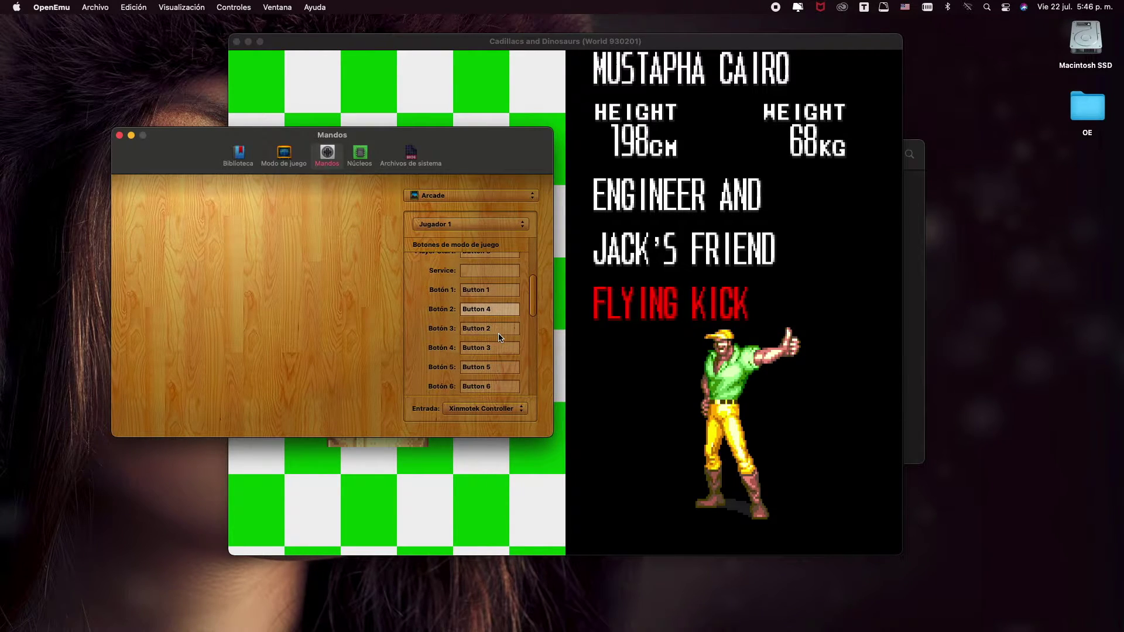
scroll(499, 337, "down", 4)
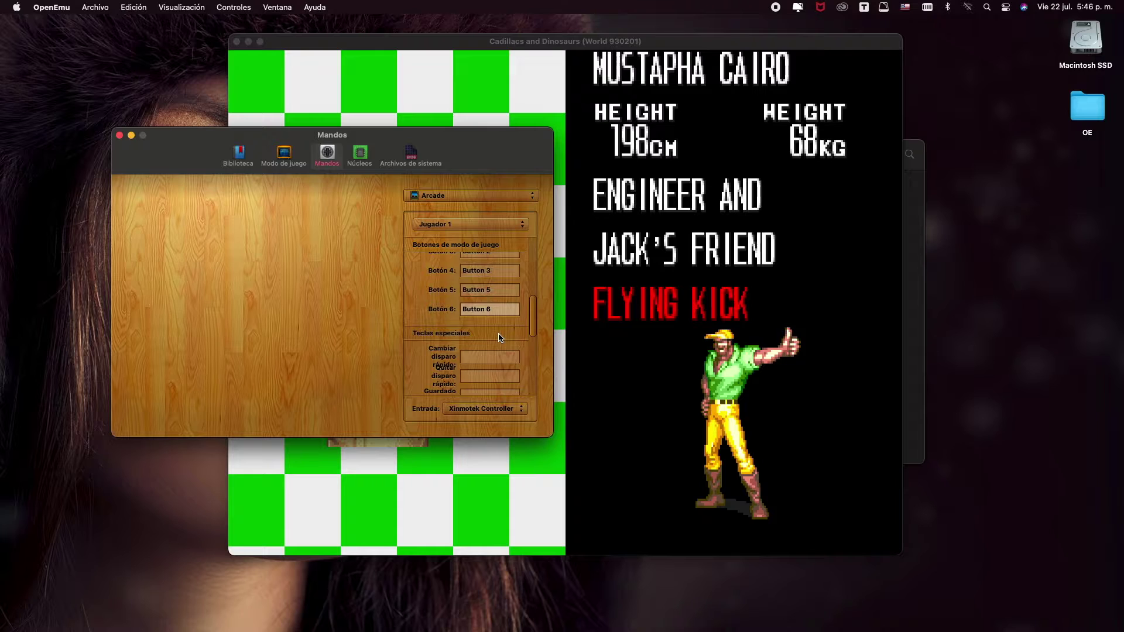
left_click_drag(533, 317, 530, 240)
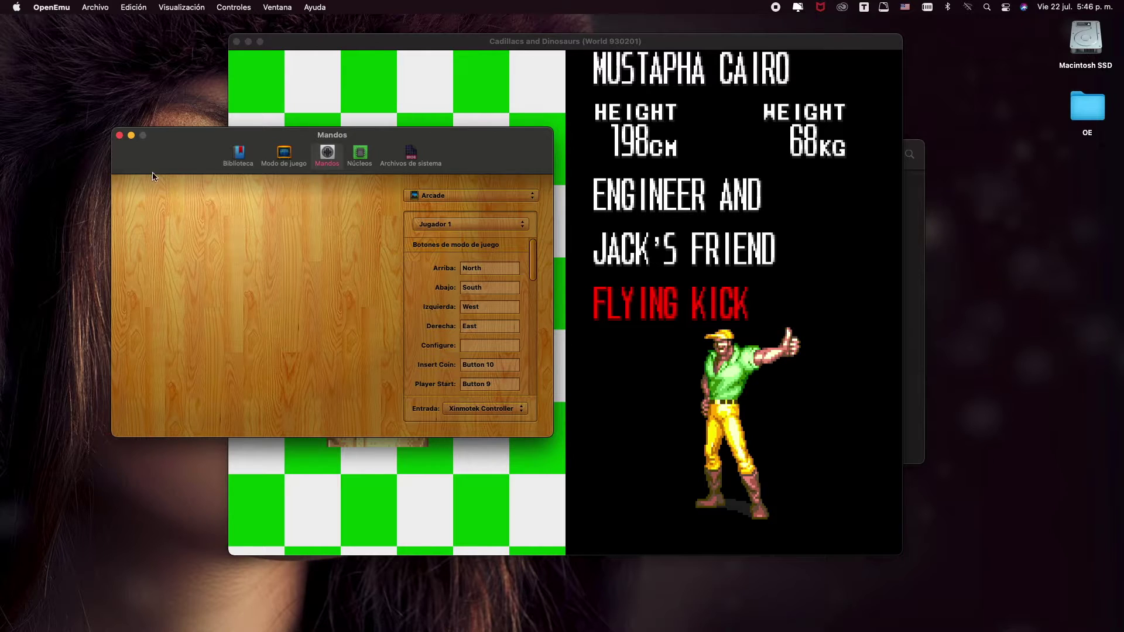
left_click(119, 135)
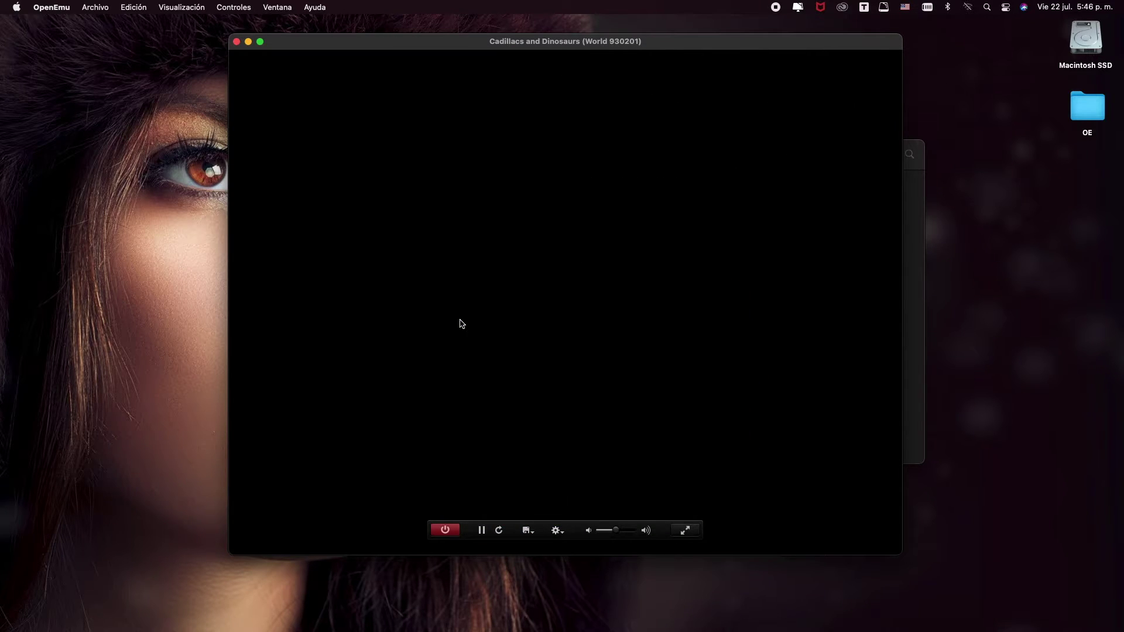
Insert nine coins for player 1 in Cadillacs and Dinosaurs
key("5")
key("5")
key("5")
key("5")
key("5")
key("5")
key("5")
key("5")
key("5")
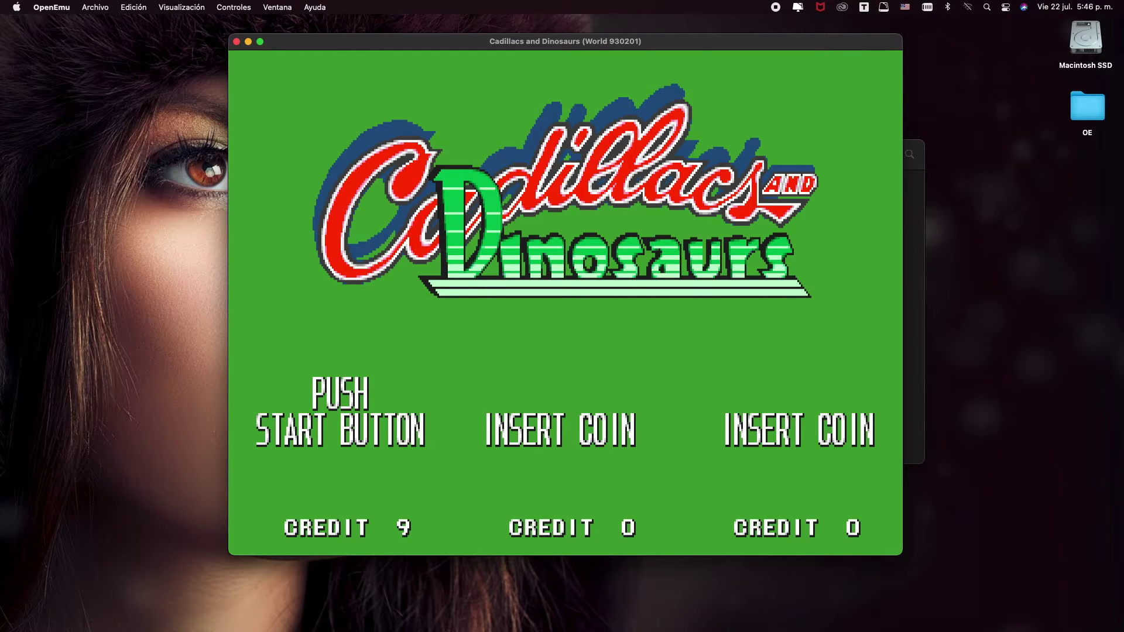
Start a player 1 game, test moving the selector across the fighters, and choose Hannah
key("Return")
key("Right")
key("Right")
key("Right")
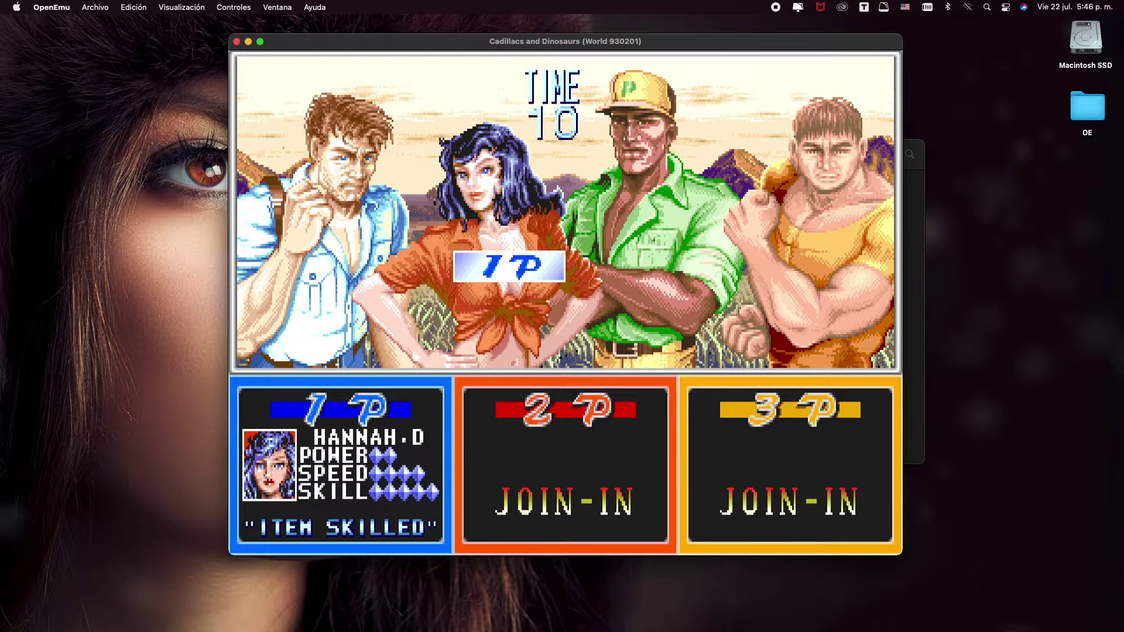
key("Left")
key("Left")
key("Left")
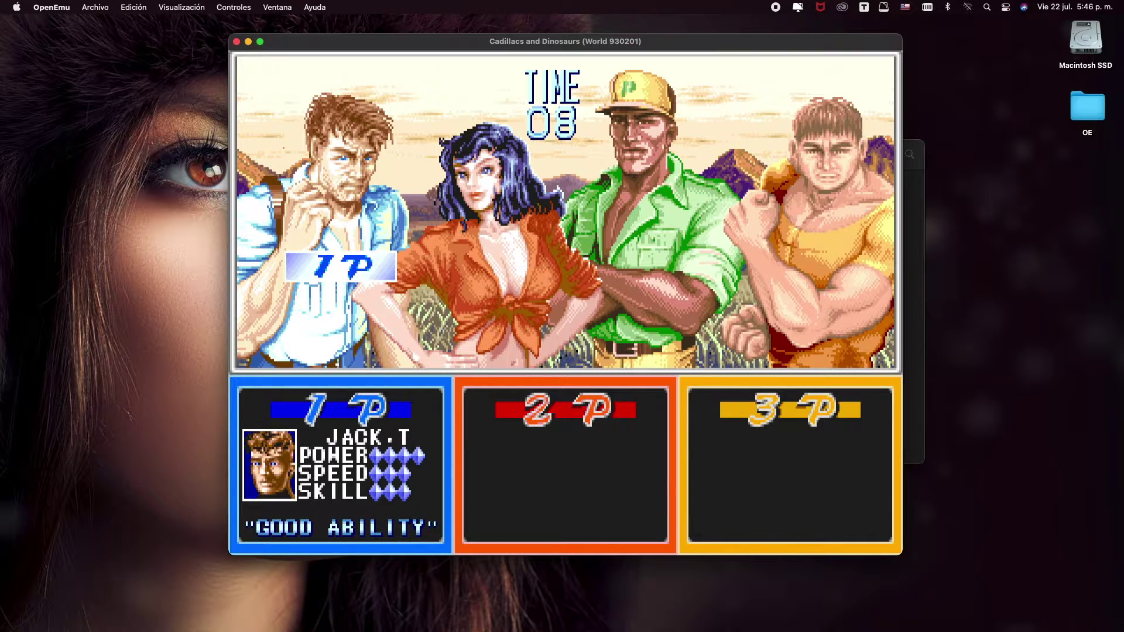
key("Right")
key("Left")
key("Left")
key("Left")
key("Left")
key("Left")
key("Left")
key("Left")
key("Left")
key("Left")
key("Left")
key("Left")
key("Left")
key("Left")
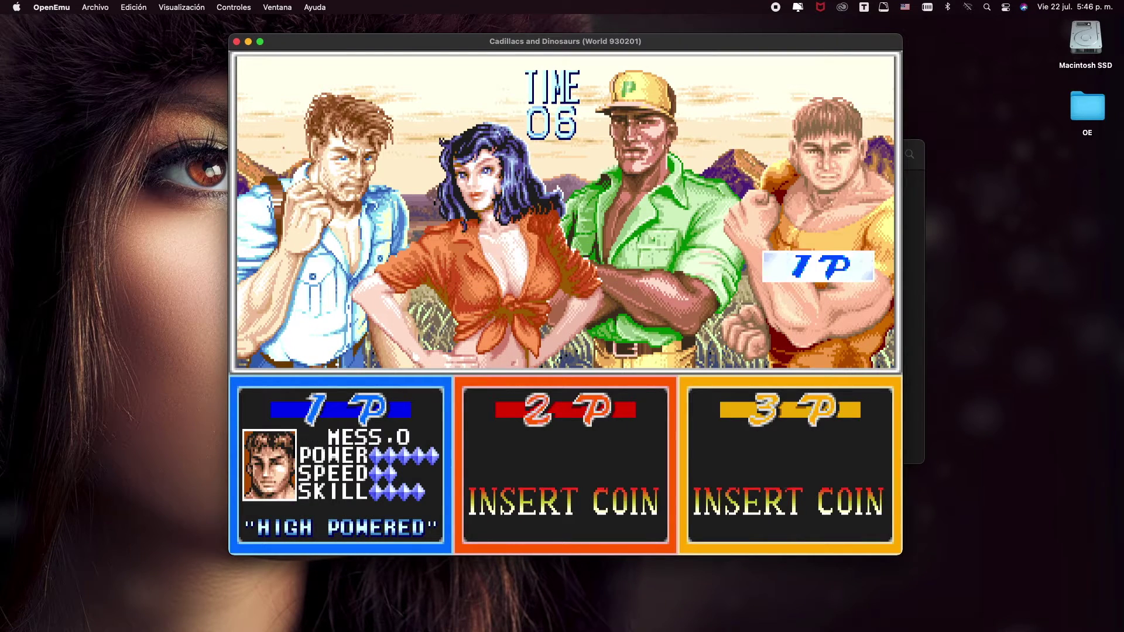
key("Left")
key("Left")
key("Left")
key("Right")
key("Right")
key("Left")
key("Left")
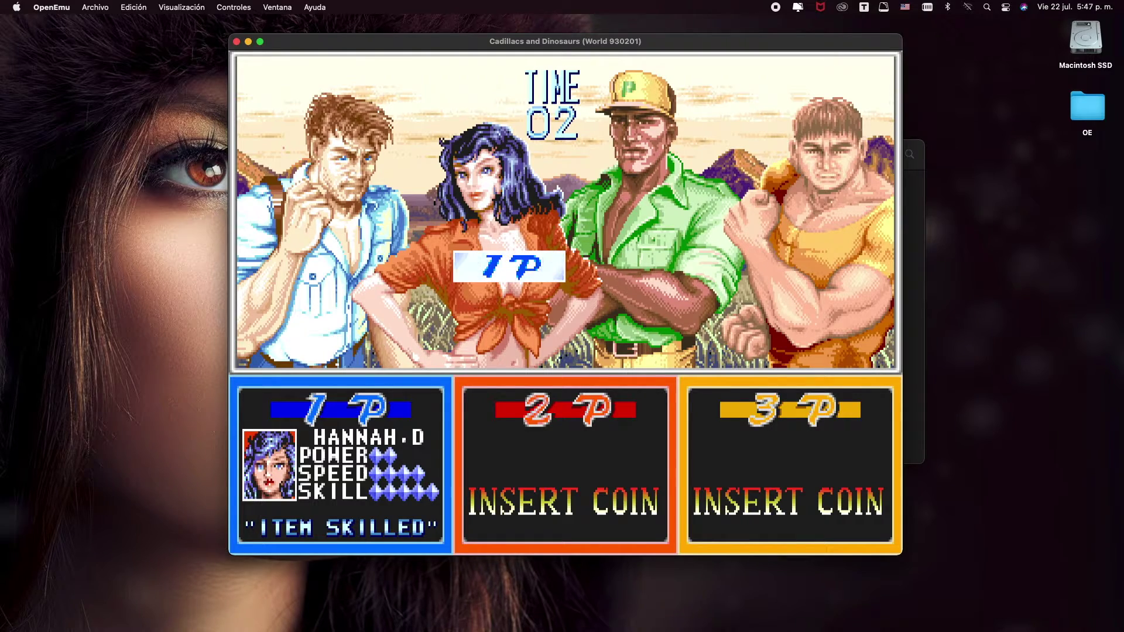
key("a")
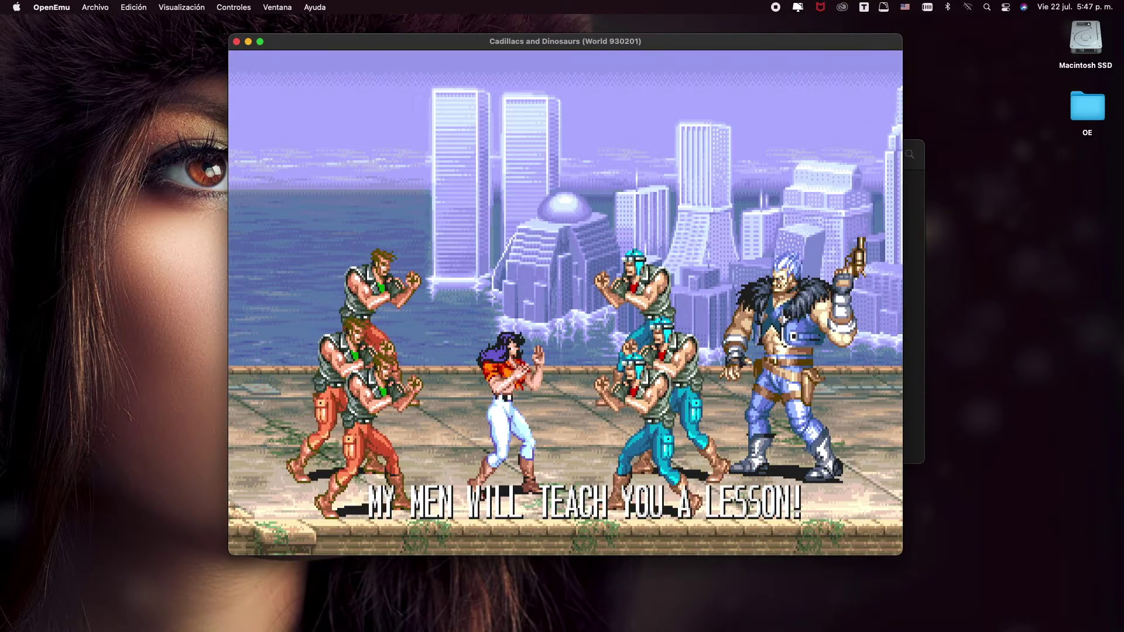
Attack the gang surrounding Hannah and run across the rooftop toward the barrels
key("Right")
key("Right")
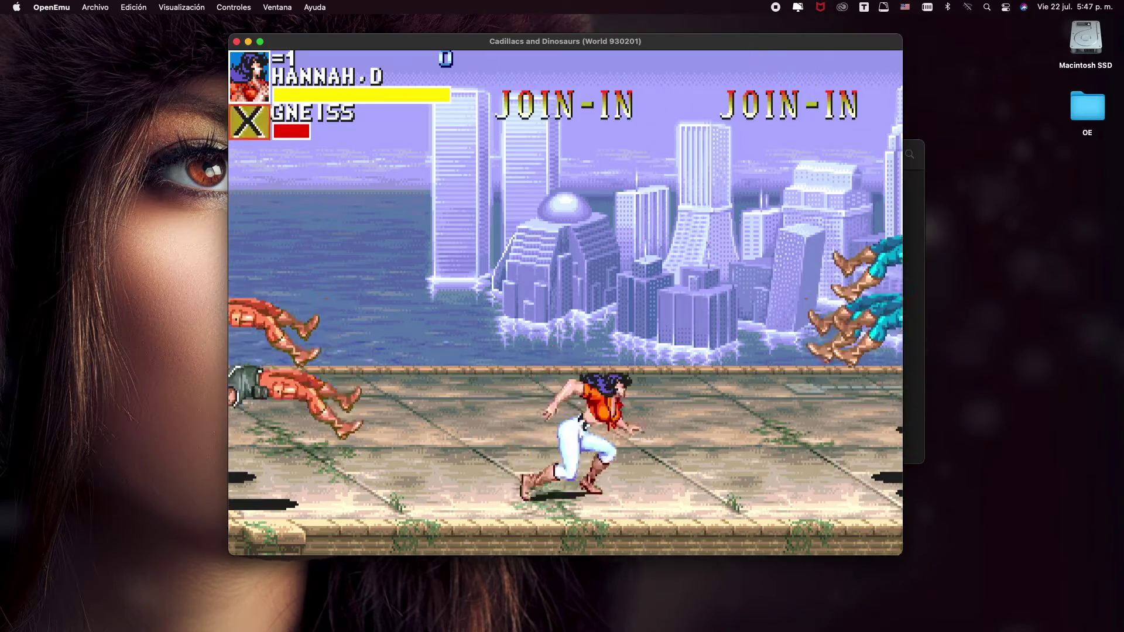
key("s")
key("a")
key("Right")
key("Right")
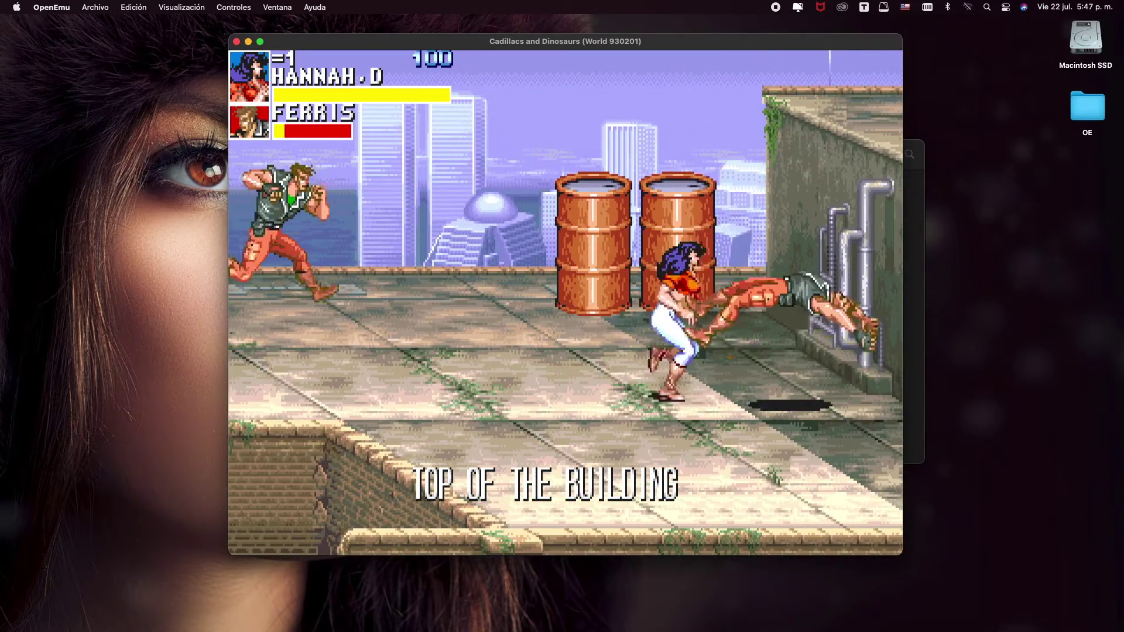
Fight the enemies around the rooftop barrels with ground combos and jump kicks in both directions
key("s")
key("Left")
key("a")
key("a")
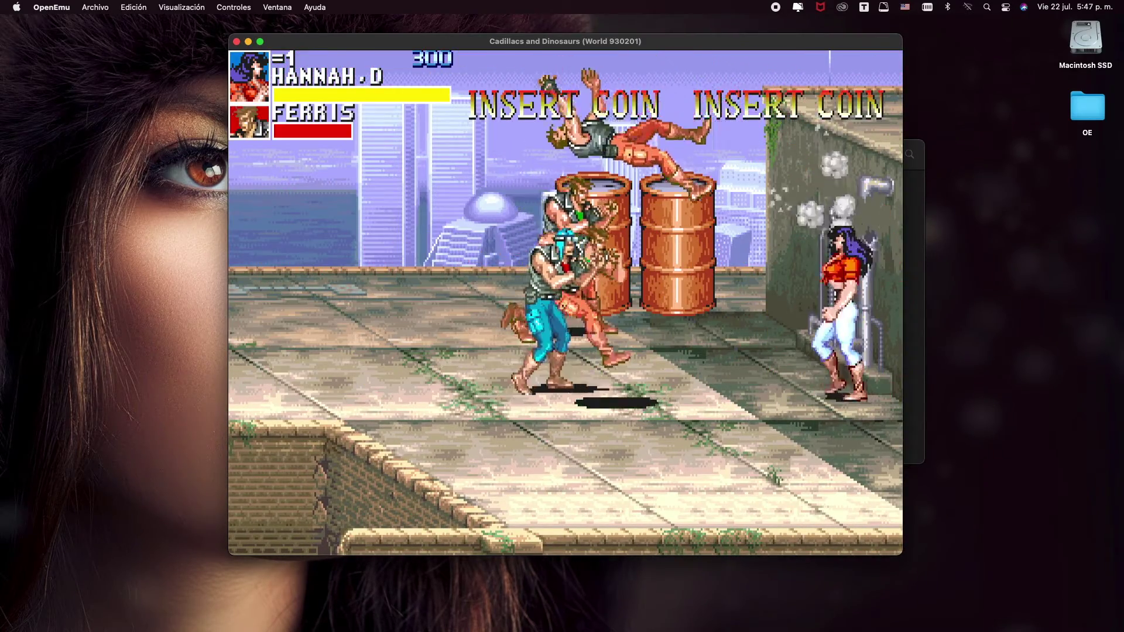
key("a")
key("a")
key("a")
key("a")
key("Left")
key("Left")
key("s")
key("a")
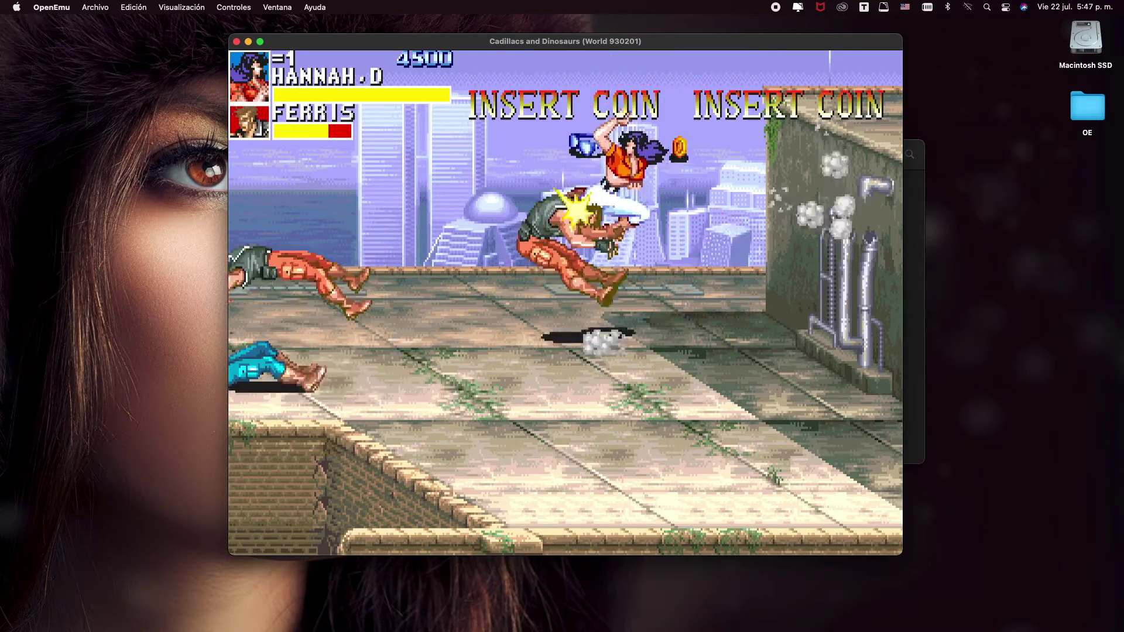
Collect the items lying where the barrels stood and strike the approaching enemies
key("Right")
key("Right")
key("Left")
key("a")
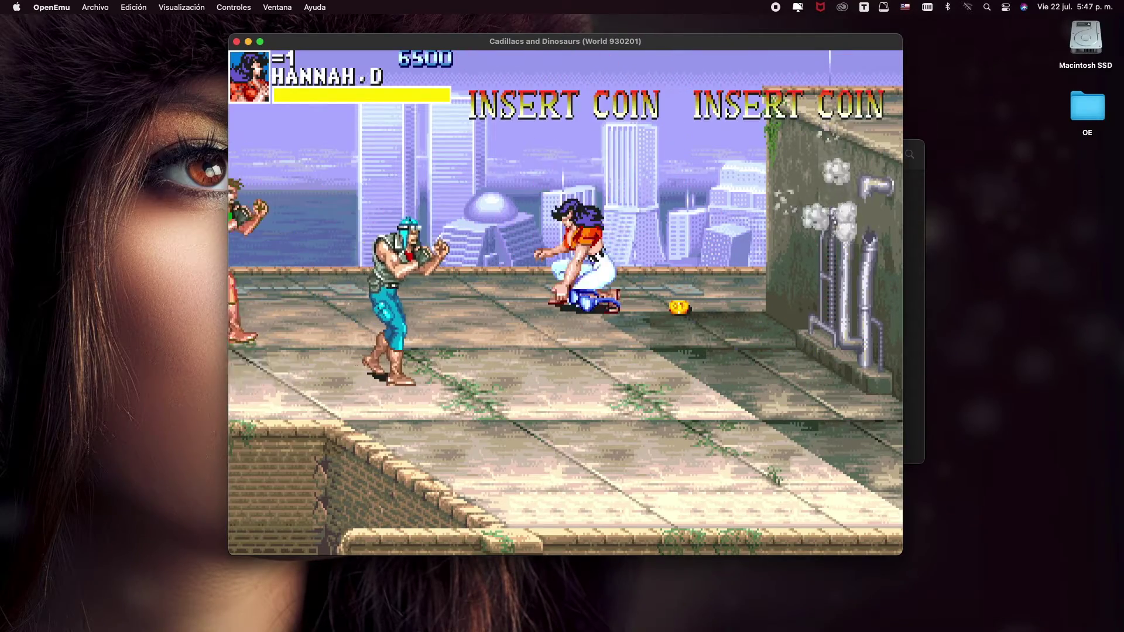
key("Right")
key("a")
key("Left")
key("a")
key("Left")
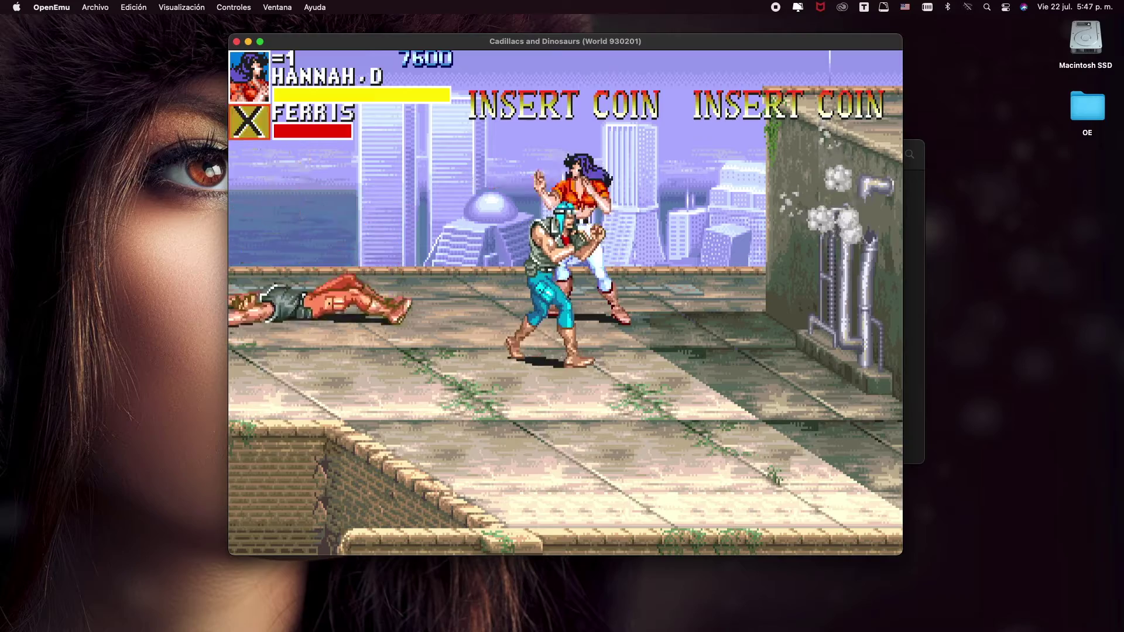
Clear the remaining rooftop enemies with jump kicks and advance Hannah into the building
key("Down")
key("Right")
key("a")
key("Right")
key("s")
key("a")
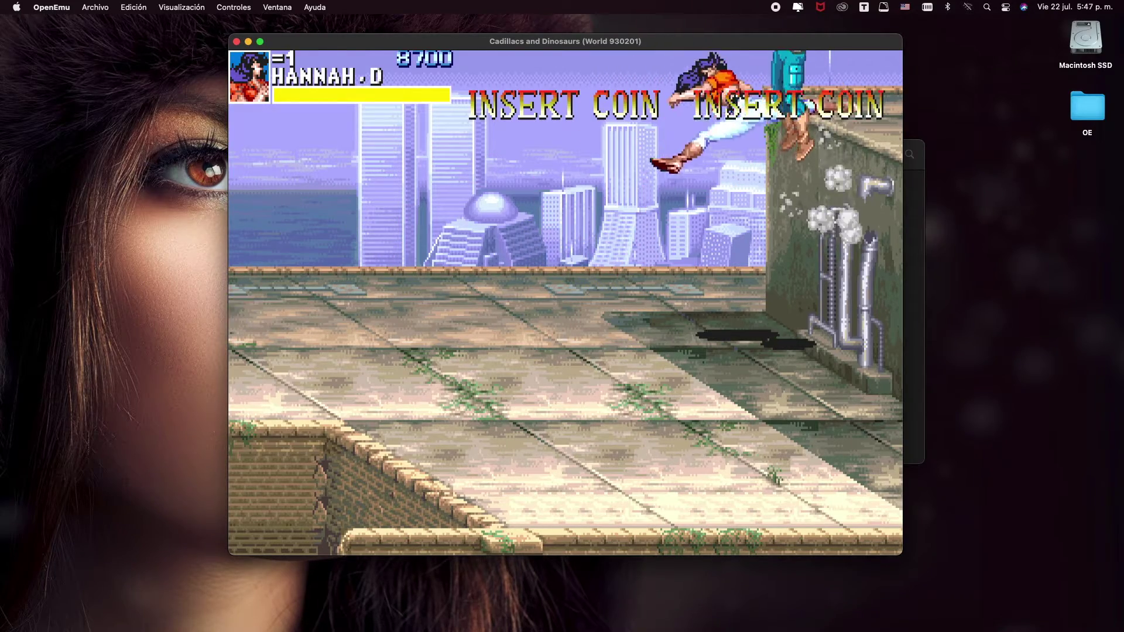
key("a")
key("Down")
key("Right")
key("s")
key("a")
key("Right")
key("Right")
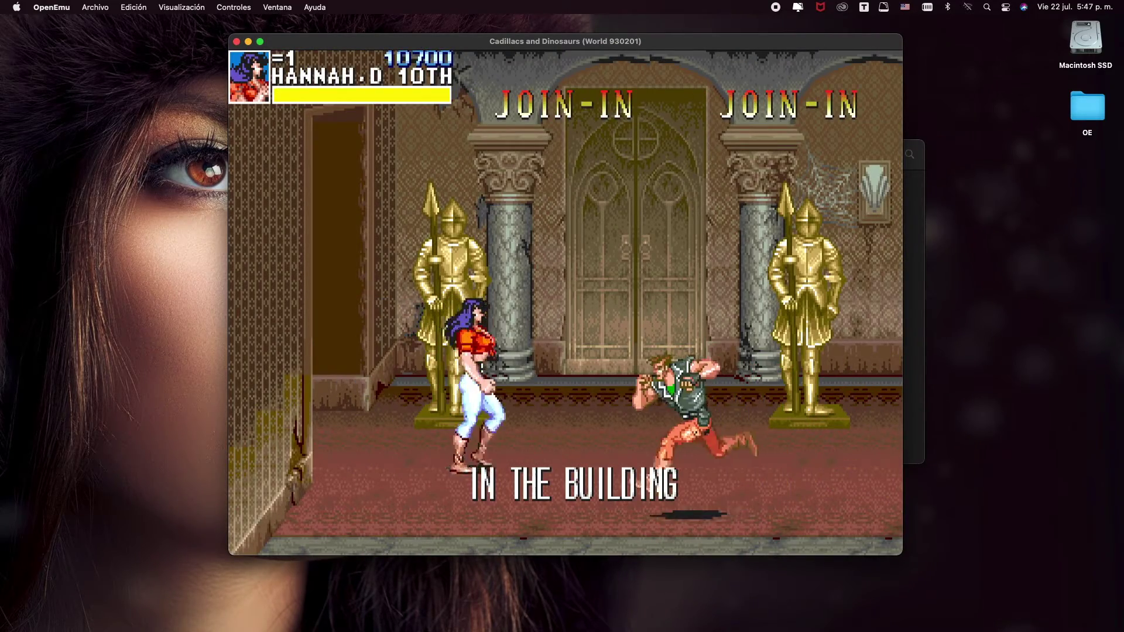
Fight the enemies between the two suits of armor in the entrance hall with kicks and a jump attack
key("Right")
key("a")
key("a")
key("a")
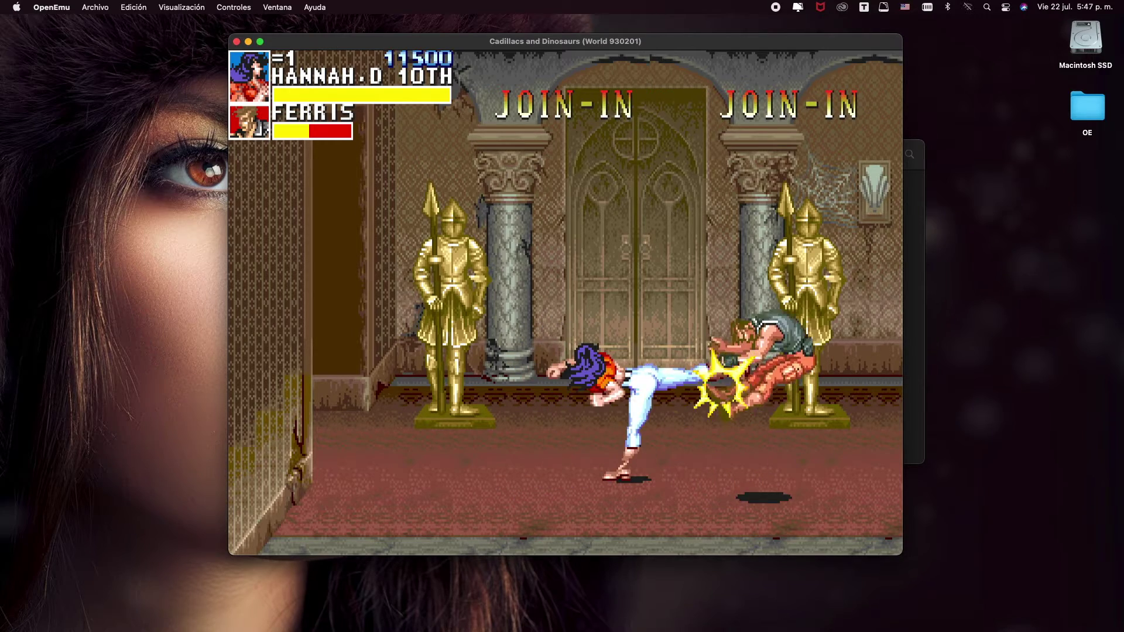
key("Right")
key("Right")
key("Left")
key("Left")
key("s")
key("a")
Advance Hannah past the large double doors and attack the next enemies with a jump kick and repeated strikes
key("Right")
key("Up")
key("Down")
key("Right")
key("Up")
key("s")
key("a")
key("a")
key("a")
key("a")
key("a")
key("Right")
key("a")
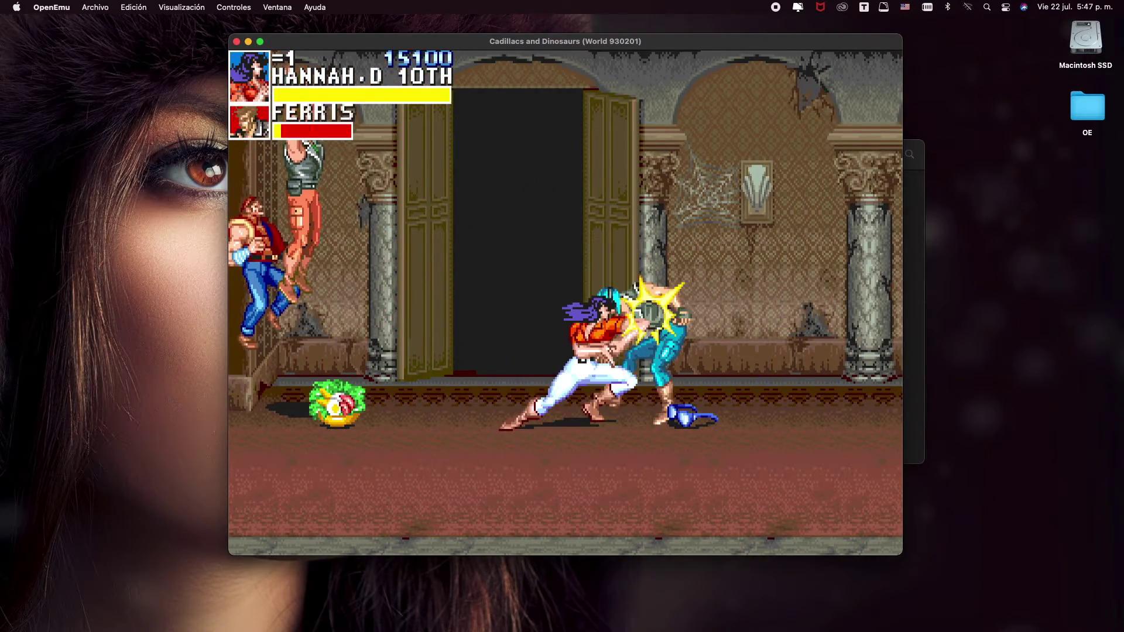
Defeat the enemy beside the double doors, pick up the shotgun and collect the salad
key("a")
key("a")
key("Right")
key("a")
key("Right")
key("Left")
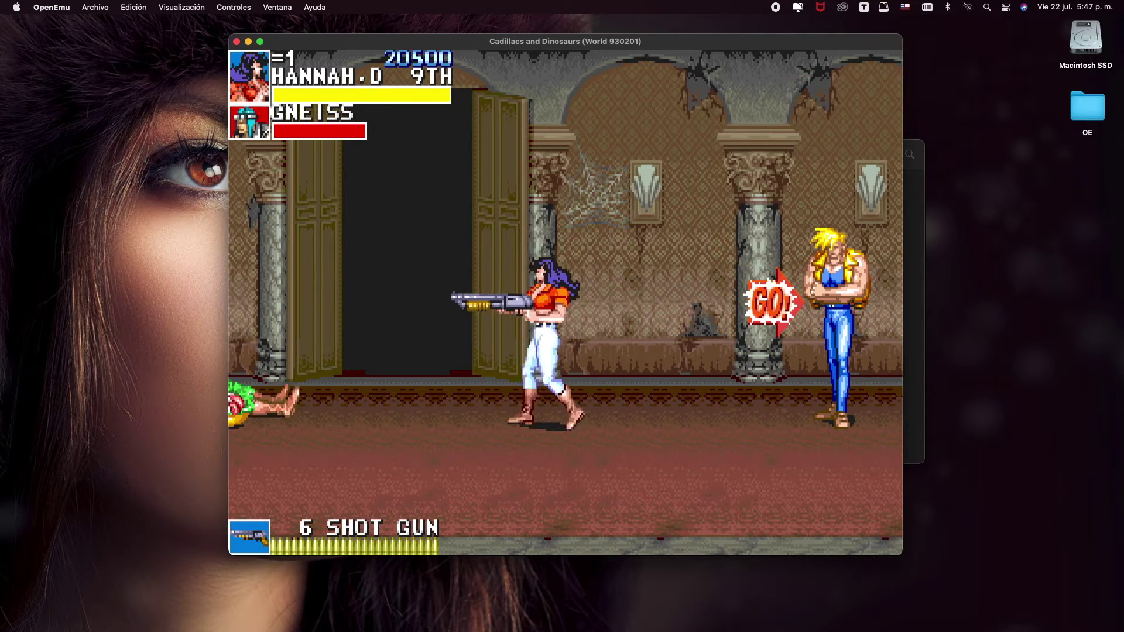
key("Left")
key("a")
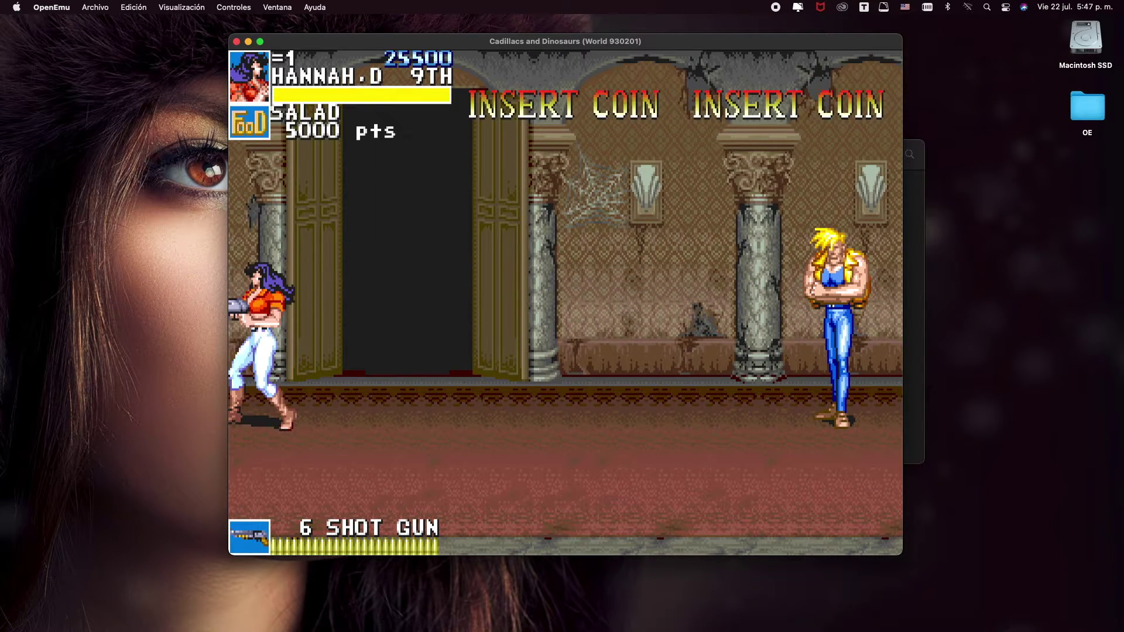
Shoot Blade twice with the shotgun in the hallway
key("Right")
key("a")
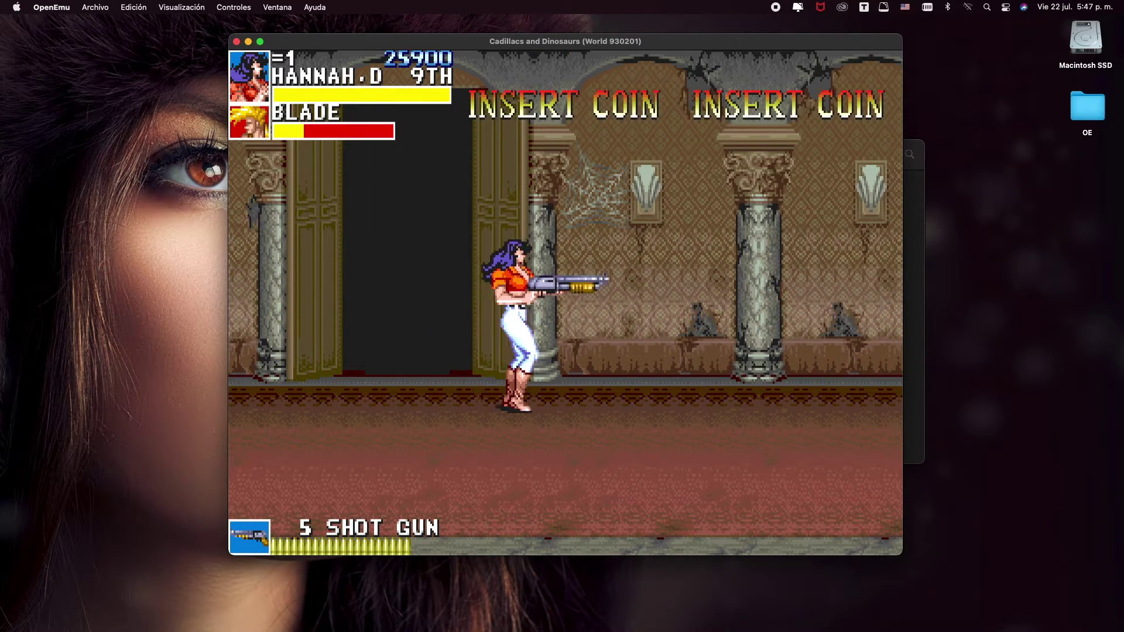
key("Right")
key("a")
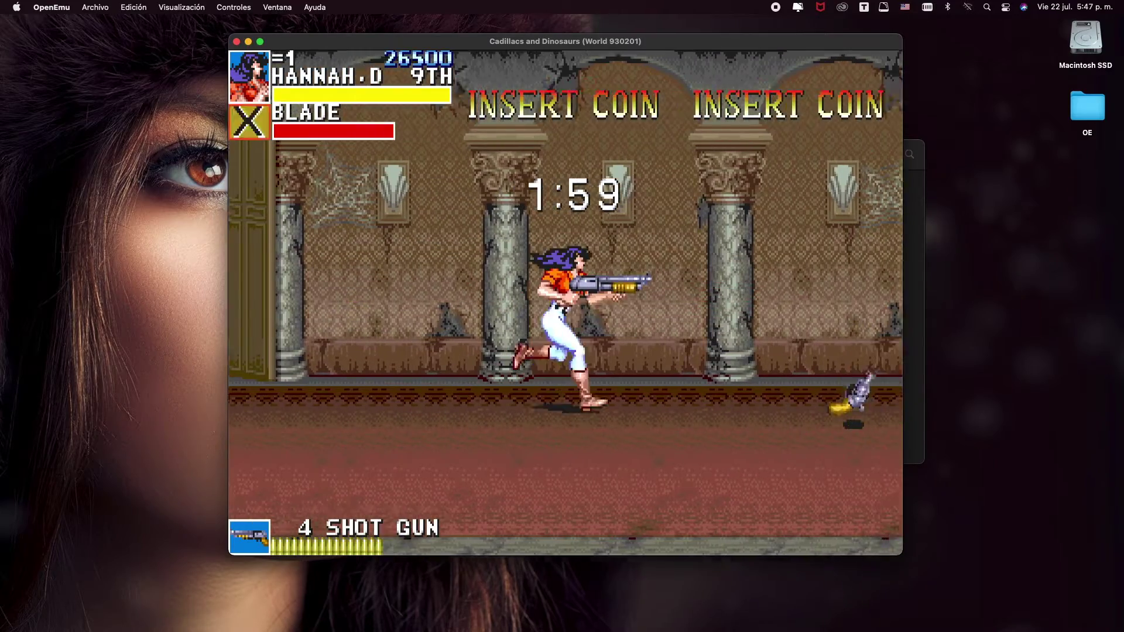
Run along the hallway and attack the group near the staircase with jump kicks in both directions
key("Right")
key("s")
key("a")
key("Right")
key("s")
key("a")
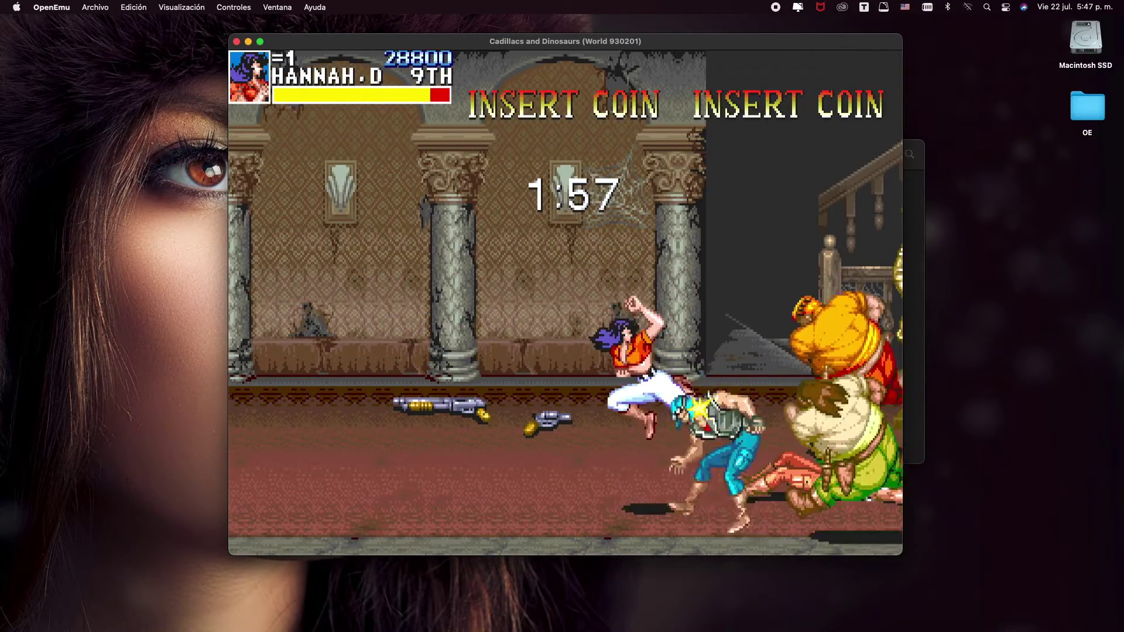
key("Right")
key("a")
key("Left")
key("s")
key("a")
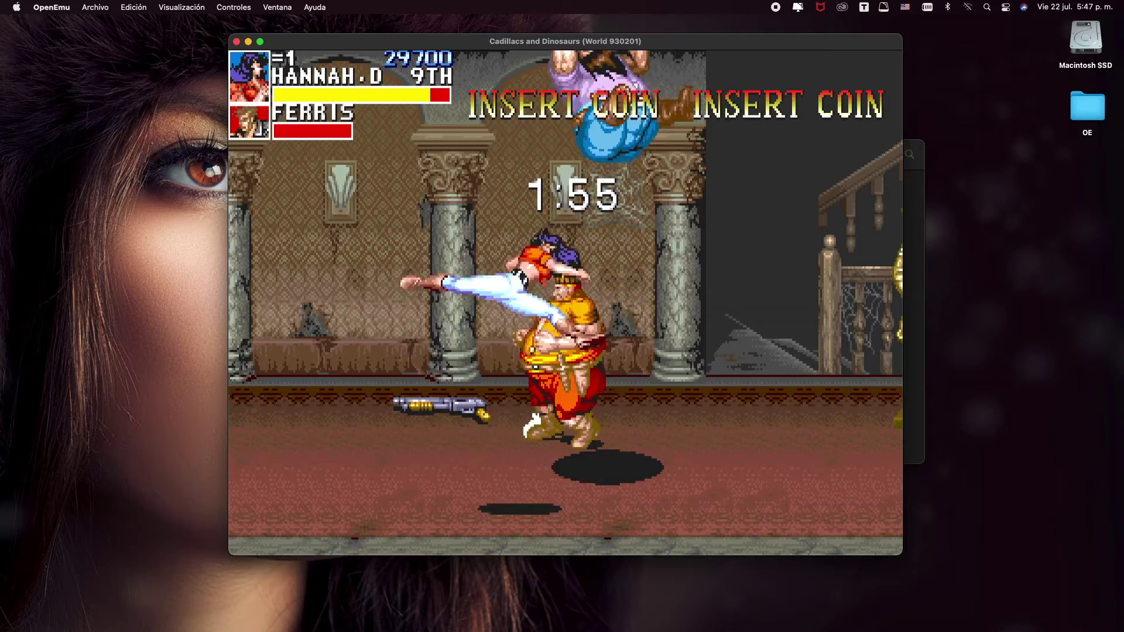
Fight the heavy enemies between the staircase and the window with jump kicks, ground attacks and a grab
key("Right")
key("s")
key("a")
key("Right")
key("a")
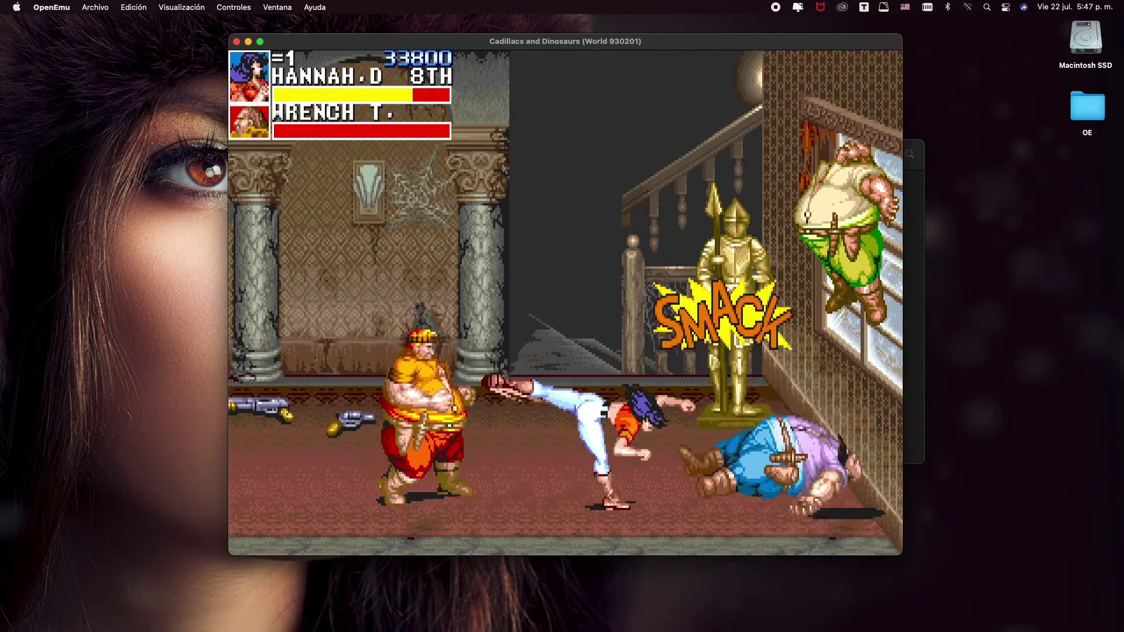
key("a")
key("Left")
key("Right")
key("Right")
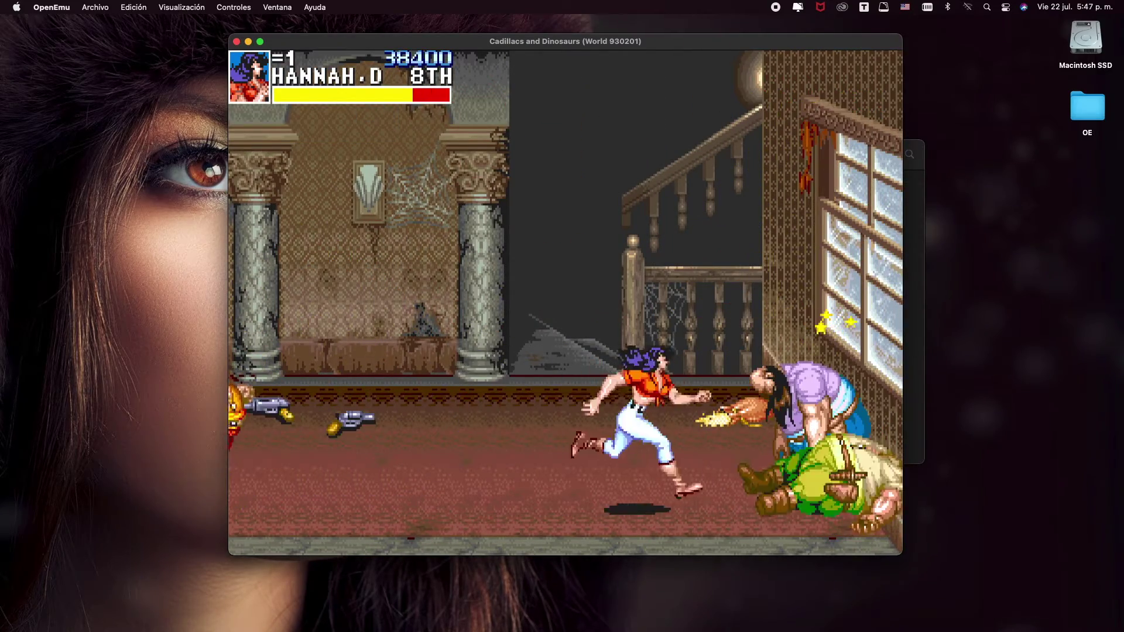
key("a")
key("Left")
key("a")
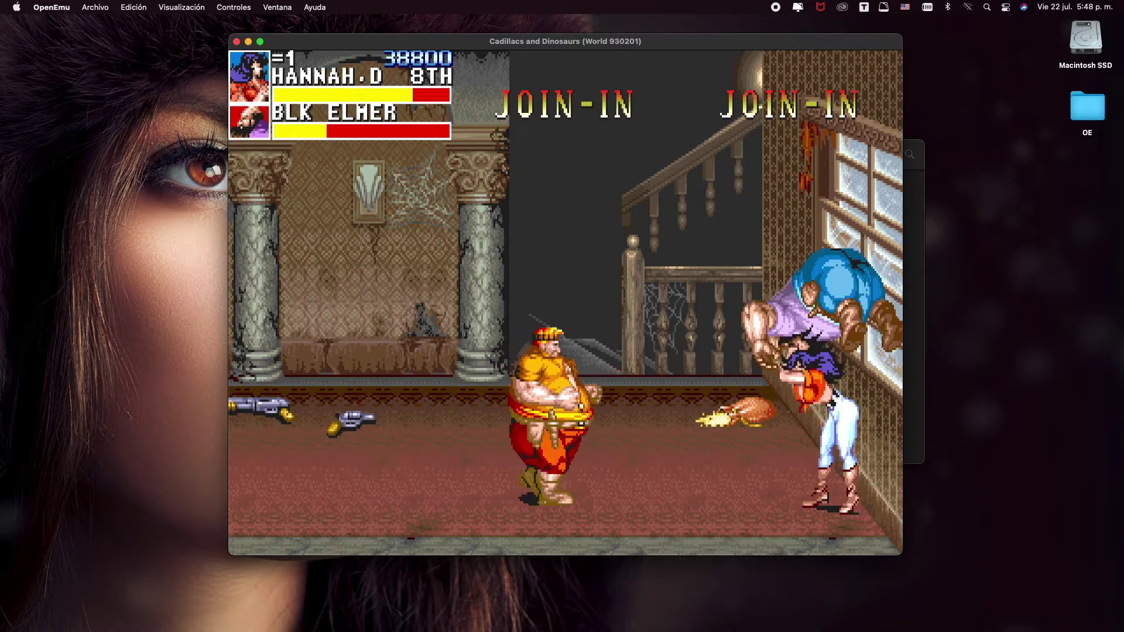
Defeat the last heavy enemies at the far end of the staircase room with a running jump attack
key("a")
key("Left")
key("Left")
key("s")
key("a")
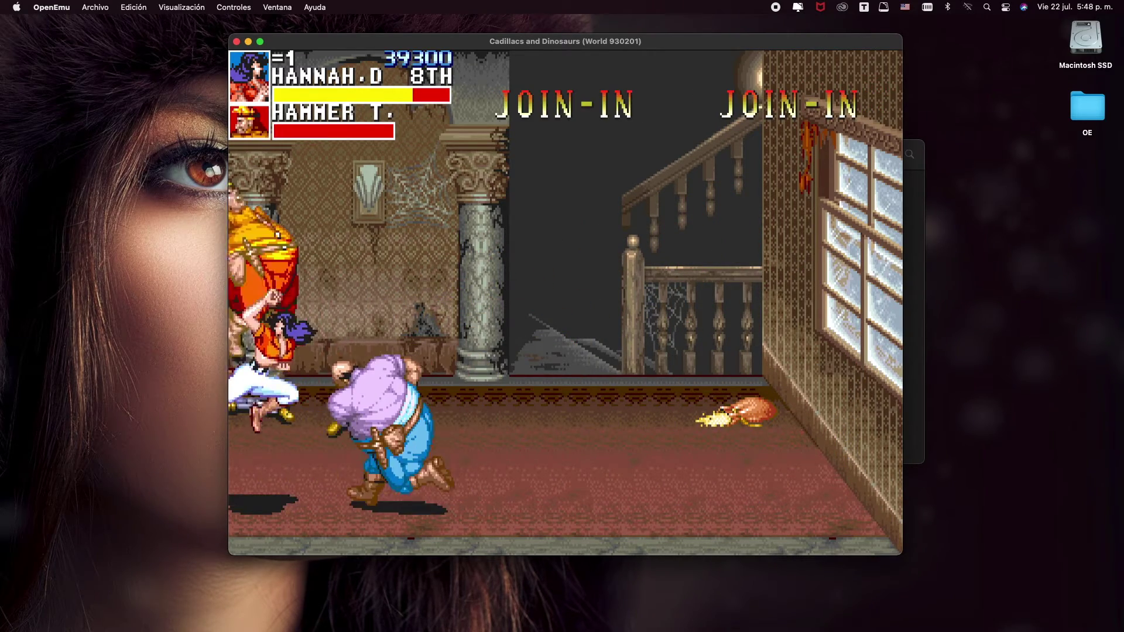
key("a")
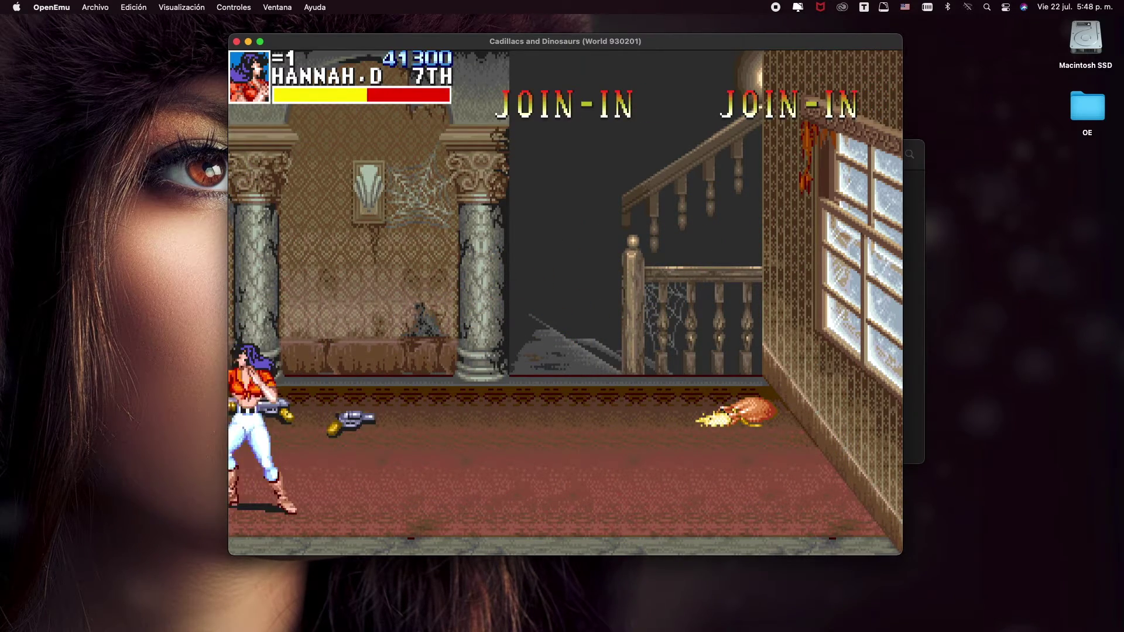
key("a")
Collect the item on the floor beside the window and take Hannah out through the glass
key("Right")
key("Right")
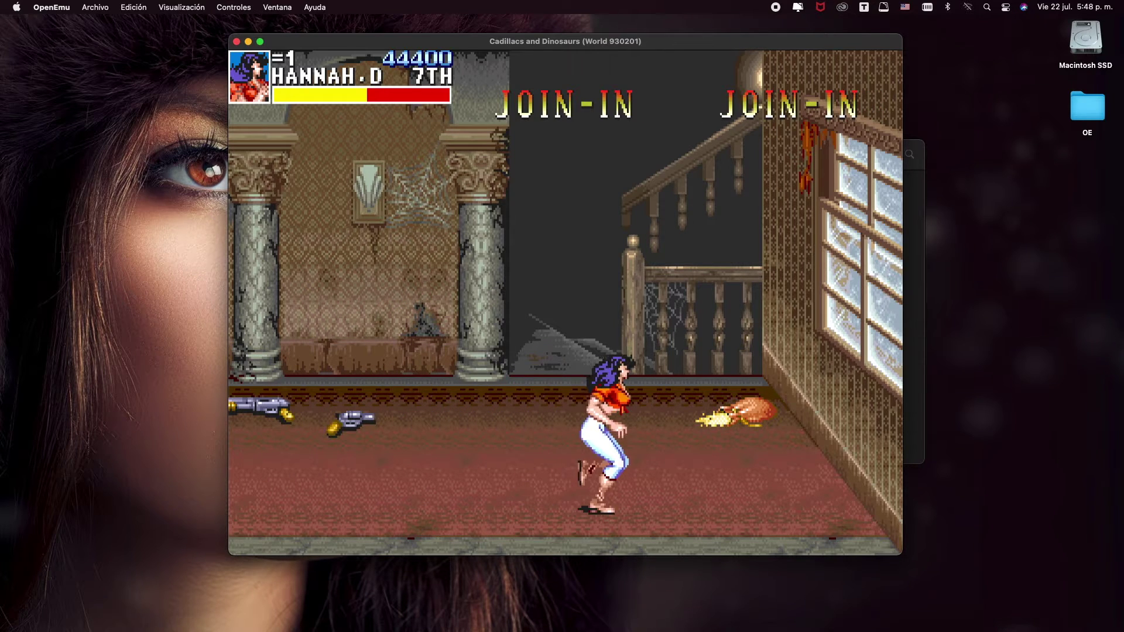
key("Right")
key("a")
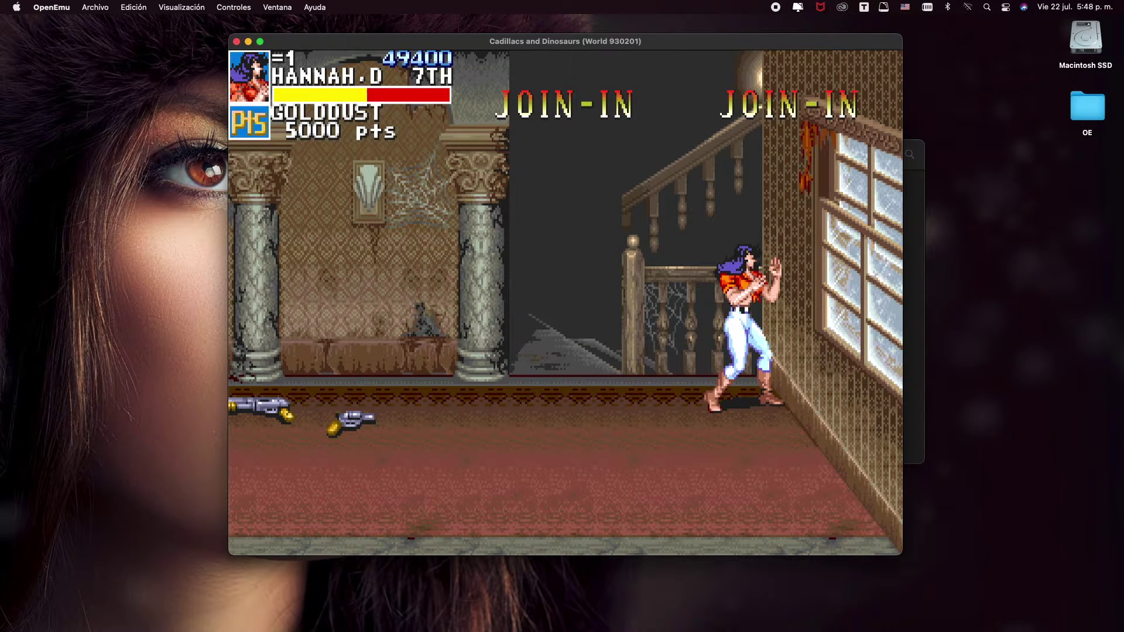
key("Right")
key("a")
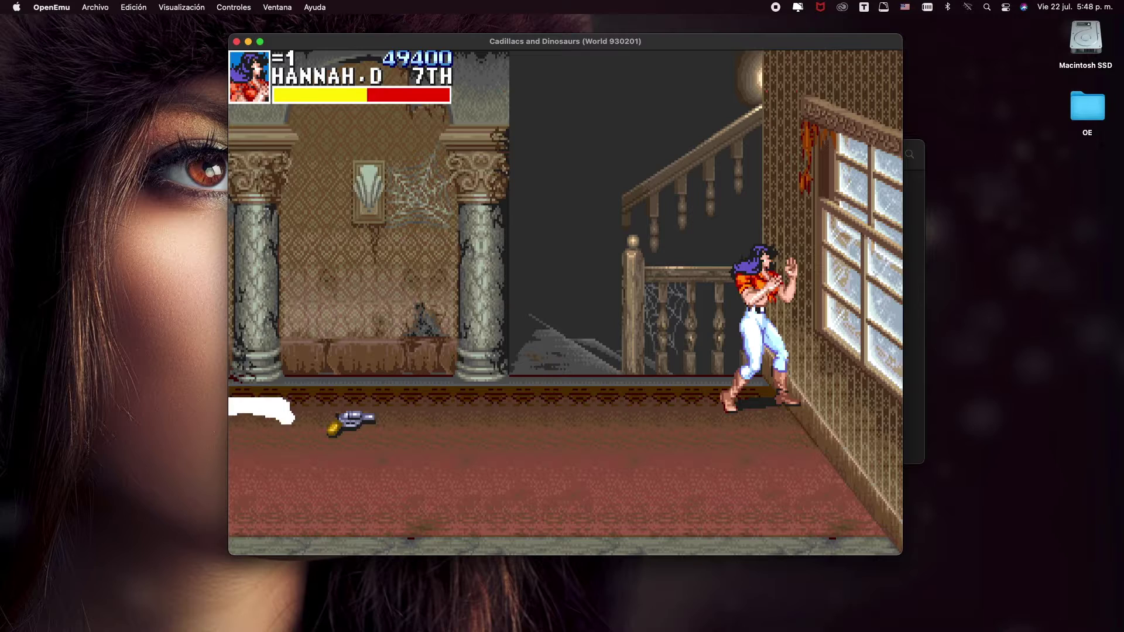
key("Down")
key("Right")
key("a")
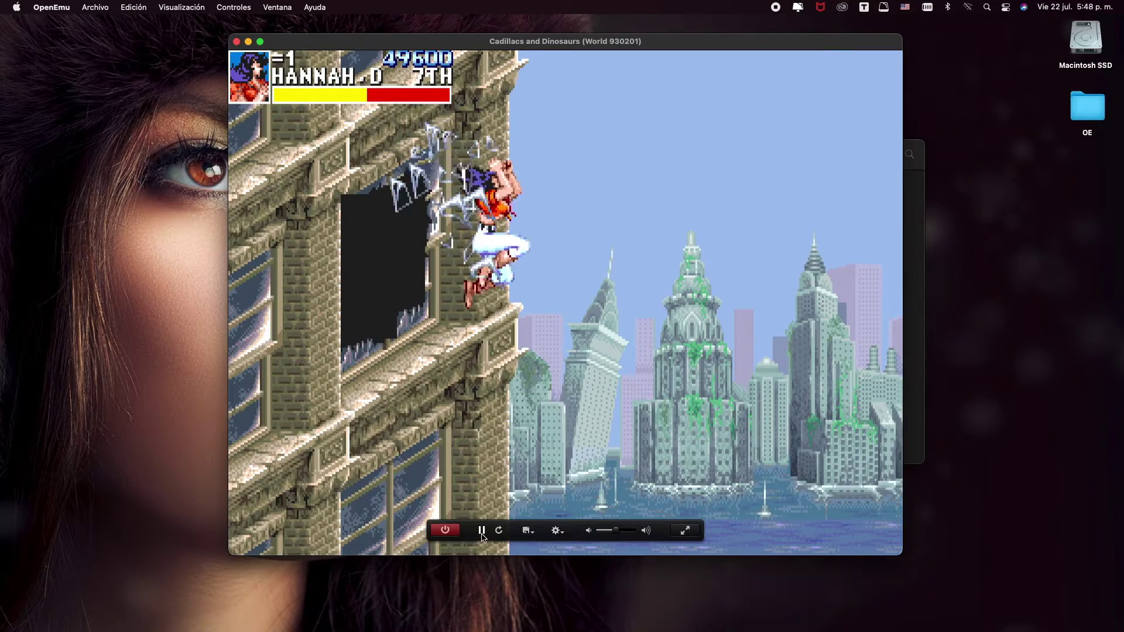
Pause Cadillacs and Dinosaurs, stop the game and return to the Arcade library
left_click(483, 535)
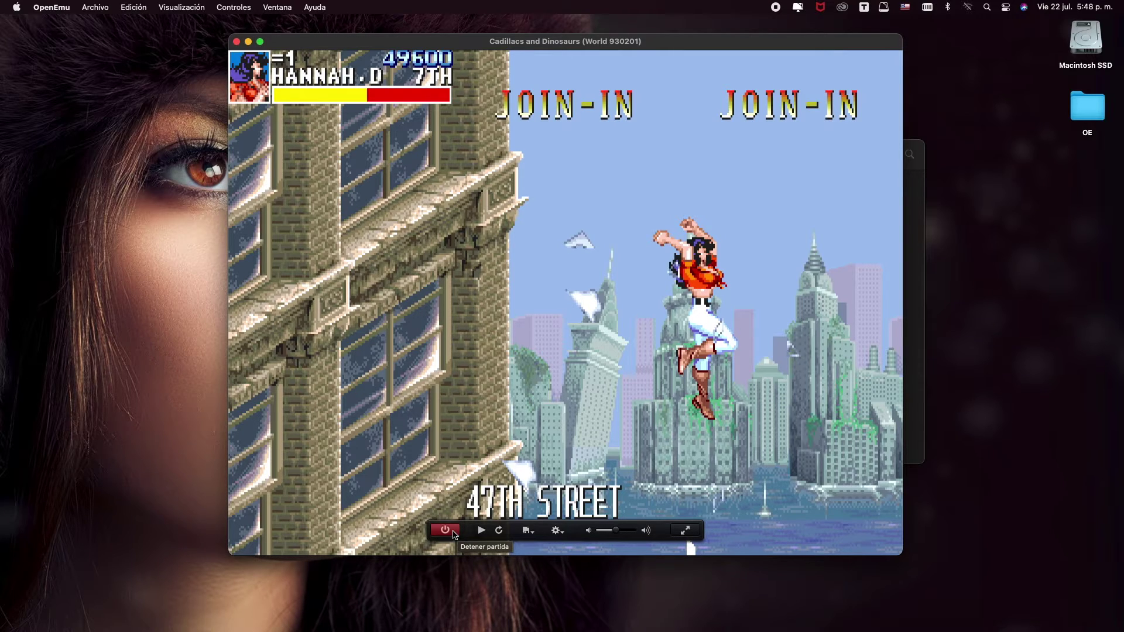
left_click(452, 531)
left_click(650, 209)
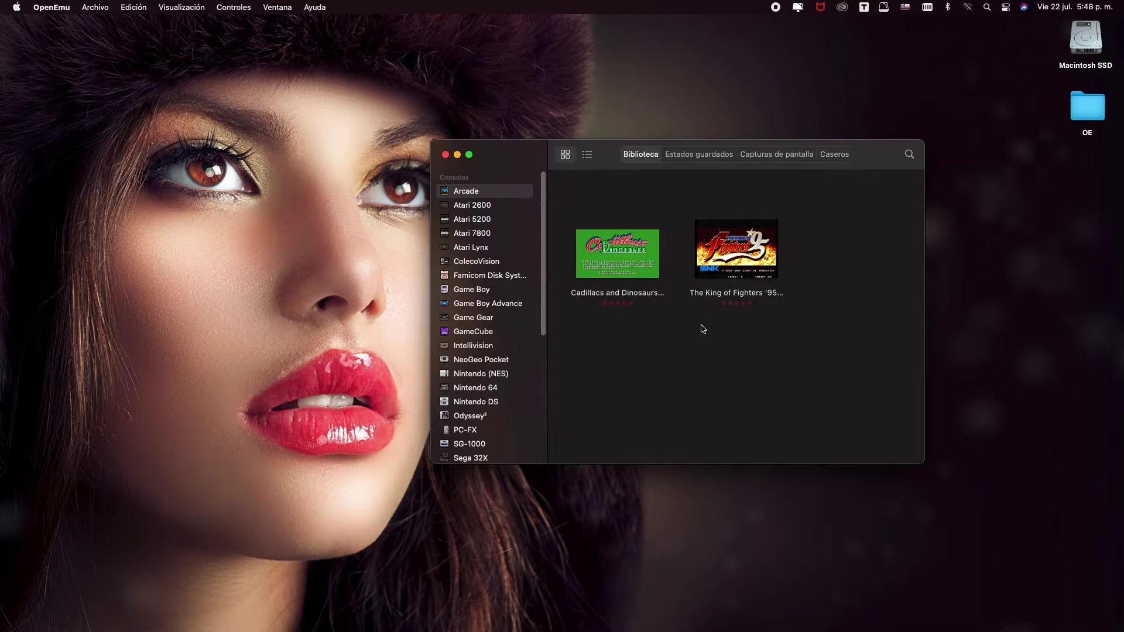
Launch The King of Fighters '95 from the beginning and open its game control settings
double_click(713, 270)
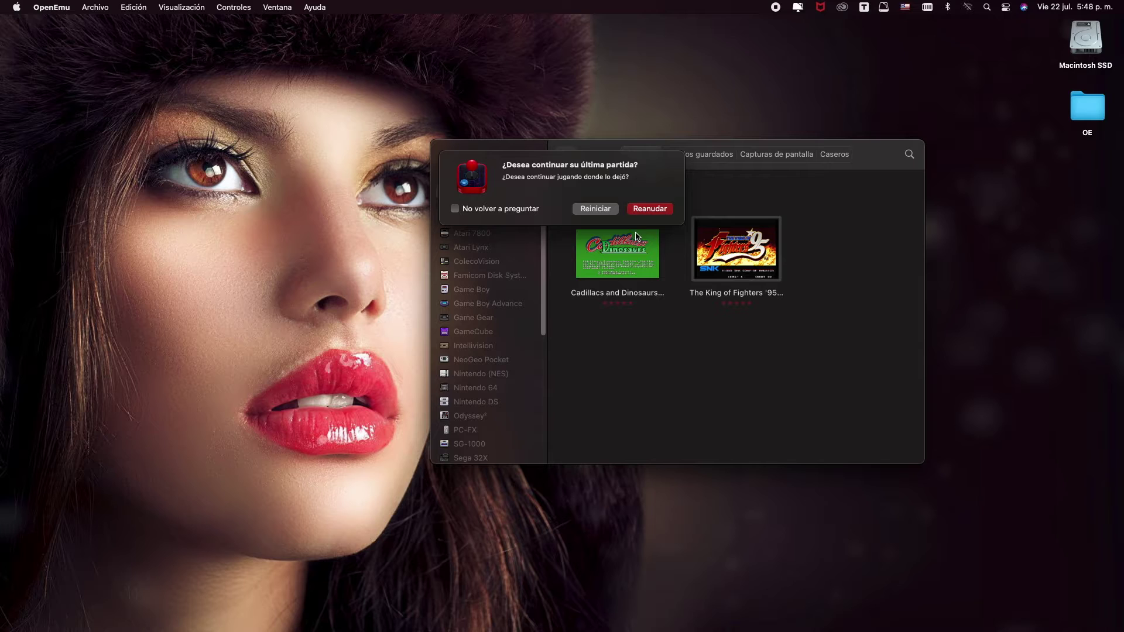
left_click(596, 209)
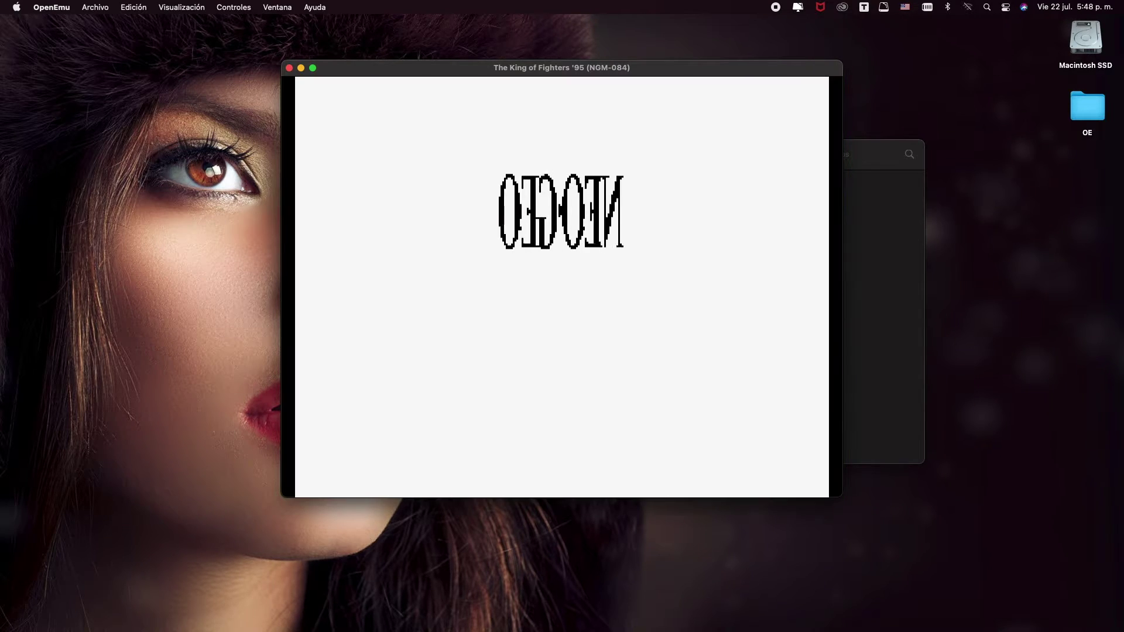
mouse_move(593, 334)
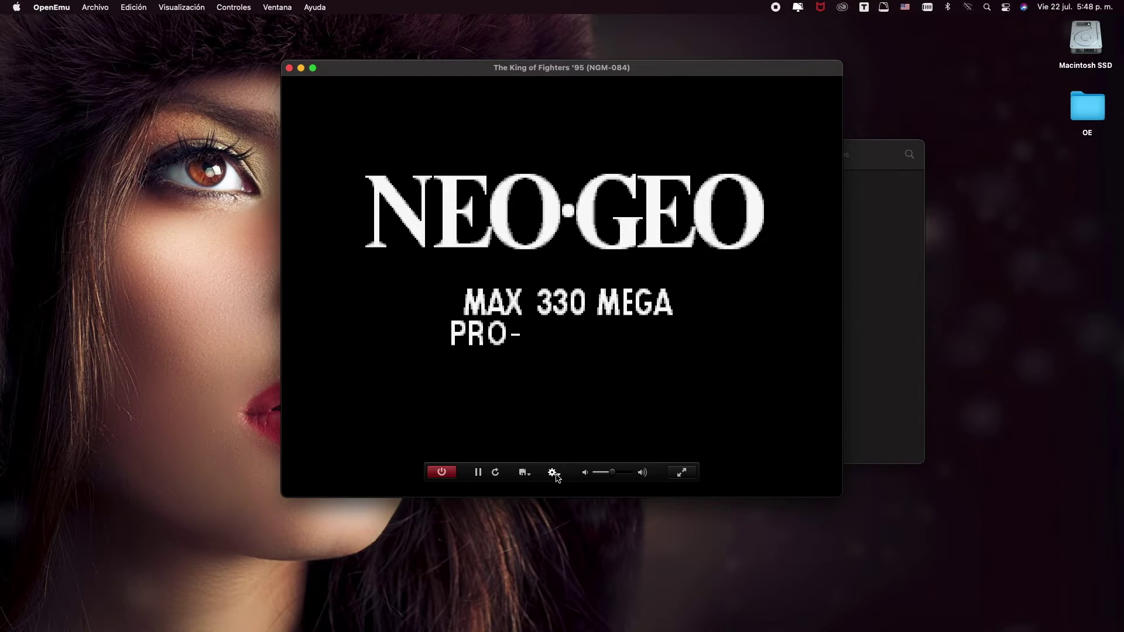
left_click(554, 475)
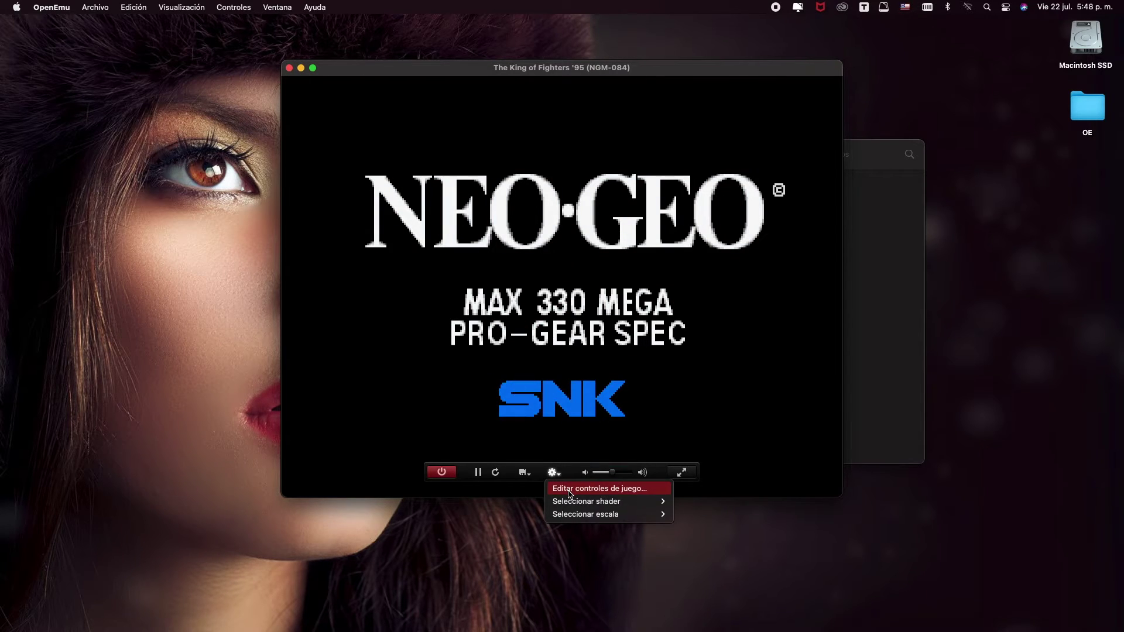
left_click(571, 489)
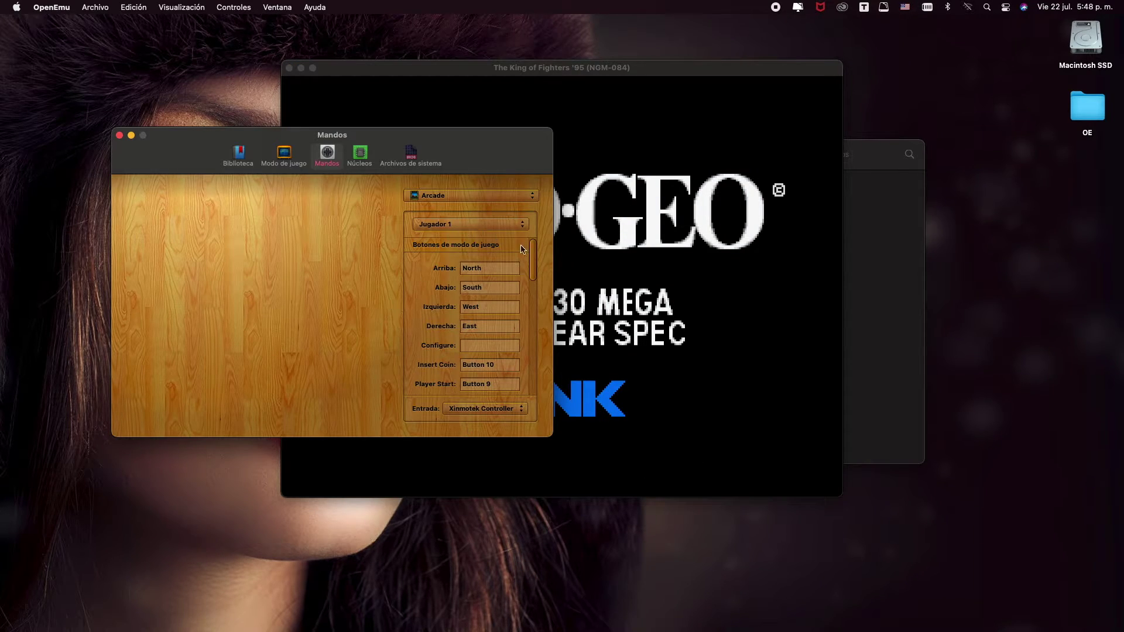
Review Jugador 1's full list of Arcade button assignments for the Xinmotek Controller
mouse_move(531, 262)
left_mouse_down()
mouse_move(533, 386)
mouse_move(534, 249)
left_mouse_up()
scroll(533, 269, "down", 5)
scroll(534, 265, "up", 5)
scroll(532, 276, "down", 3)
scroll(535, 270, "up", 3)
scroll(512, 291, "down", 3)
scroll(532, 293, "down", 3)
scroll(534, 281, "up", 5)
left_click_drag(535, 266, 535, 258)
mouse_move(530, 266)
left_mouse_down()
mouse_move(523, 383)
mouse_move(535, 261)
left_mouse_up()
Examine Jugador 2's Arcade button assignments and return to Jugador 1's list
left_click(488, 226)
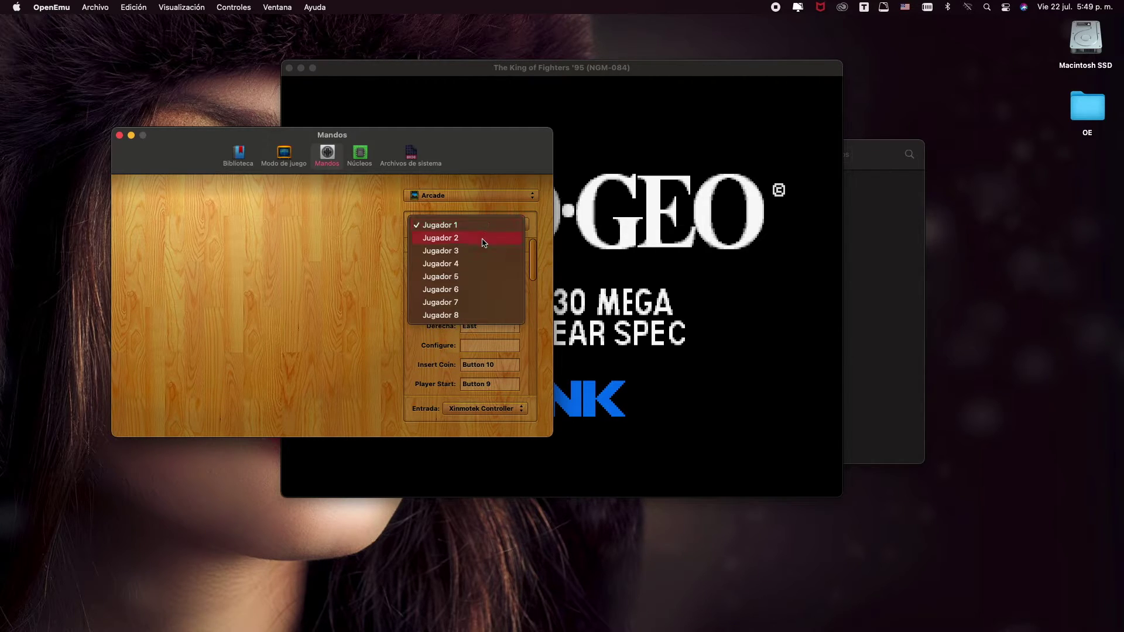
left_click(484, 238)
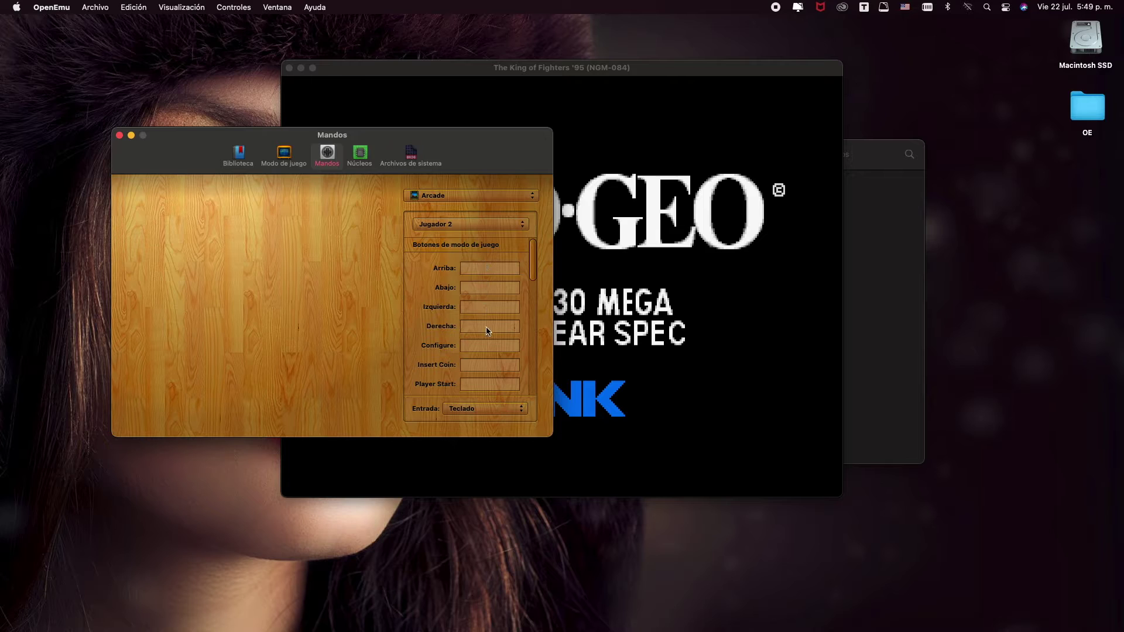
left_click(473, 229)
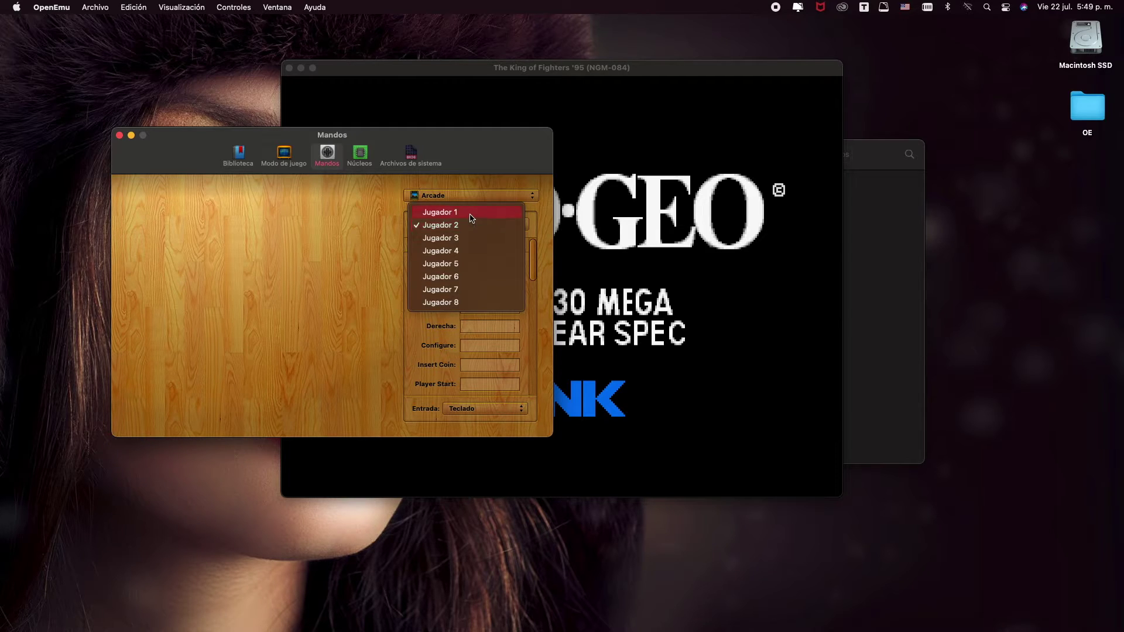
left_click(472, 215)
scroll(523, 264, "down", 5)
scroll(525, 278, "up", 5)
Set Jugador 1's Arcade input device to Xinmotek Controller and close the controller settings
left_click(462, 409)
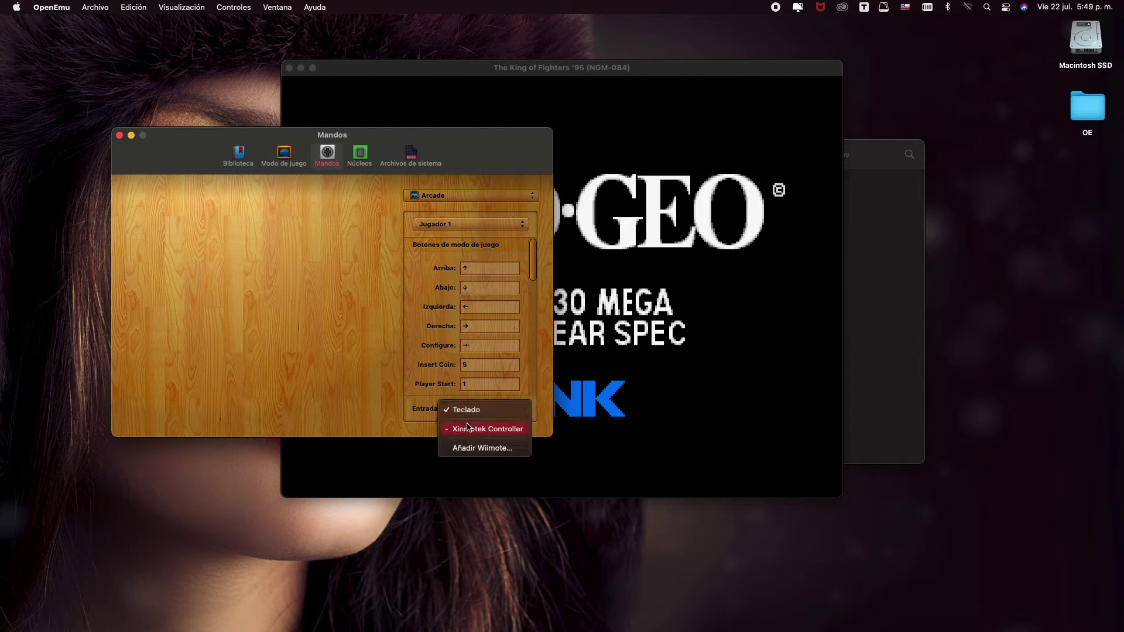
left_click(469, 430)
mouse_move(534, 272)
left_mouse_down()
mouse_move(533, 284)
mouse_move(534, 258)
left_mouse_up()
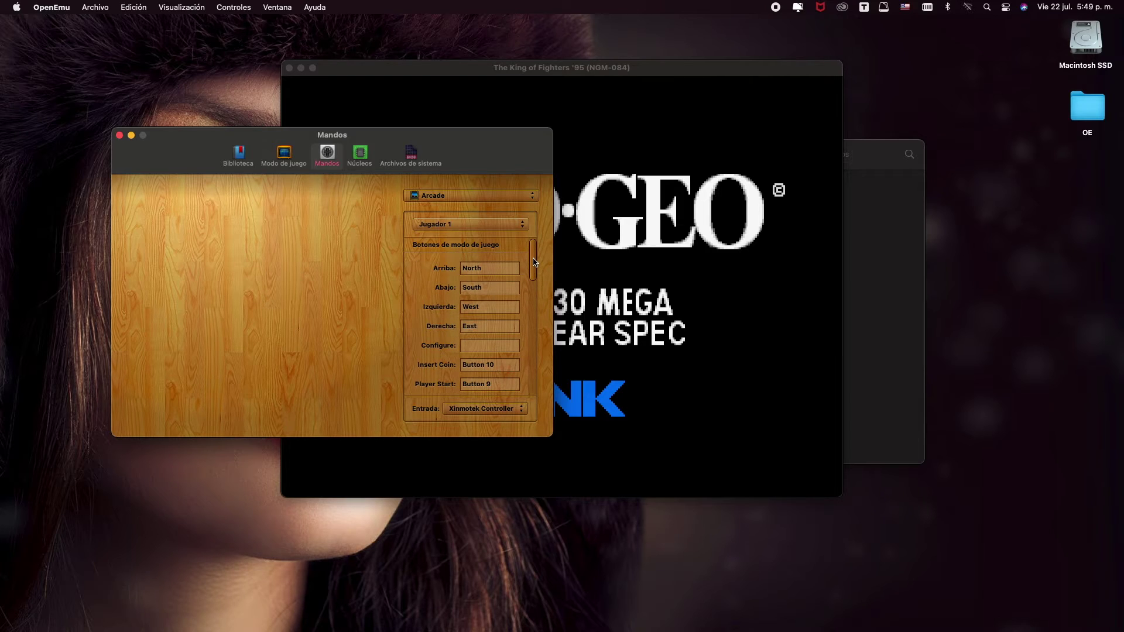
left_click(119, 136)
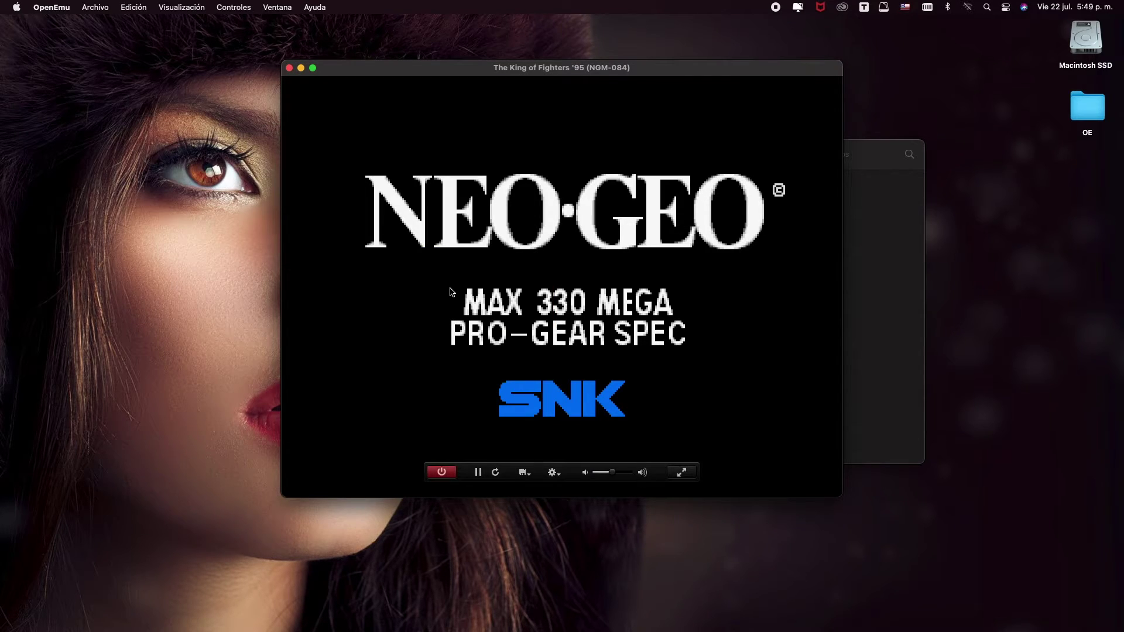
Start a one-player game of The King of Fighters '95 and answer YES to Team Edit
key("Tab")
key("Return")
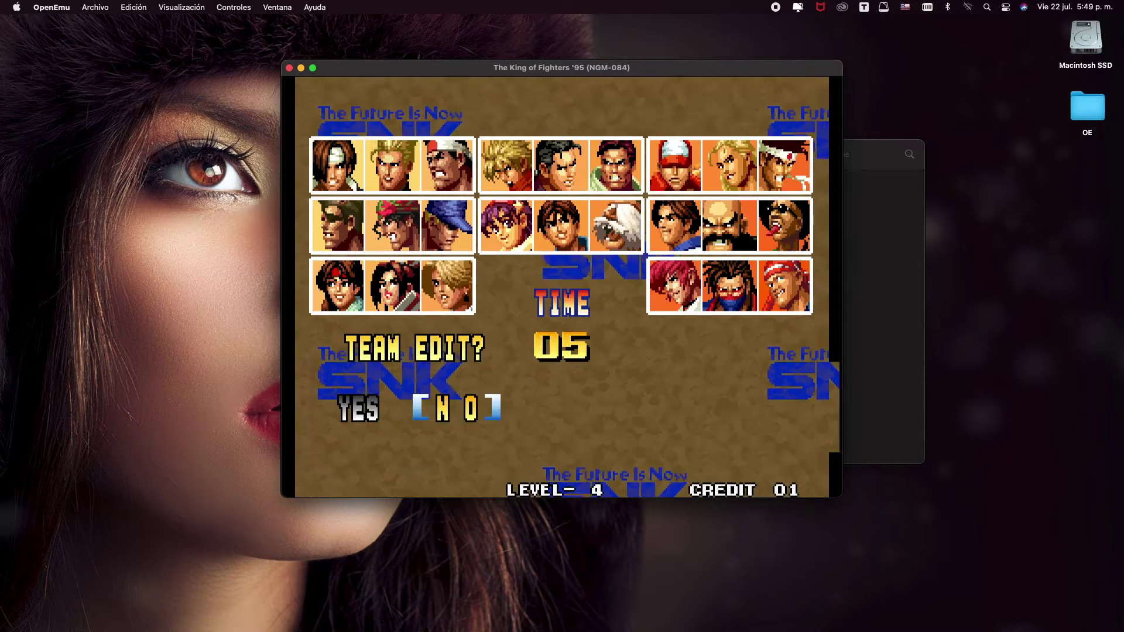
key("Left")
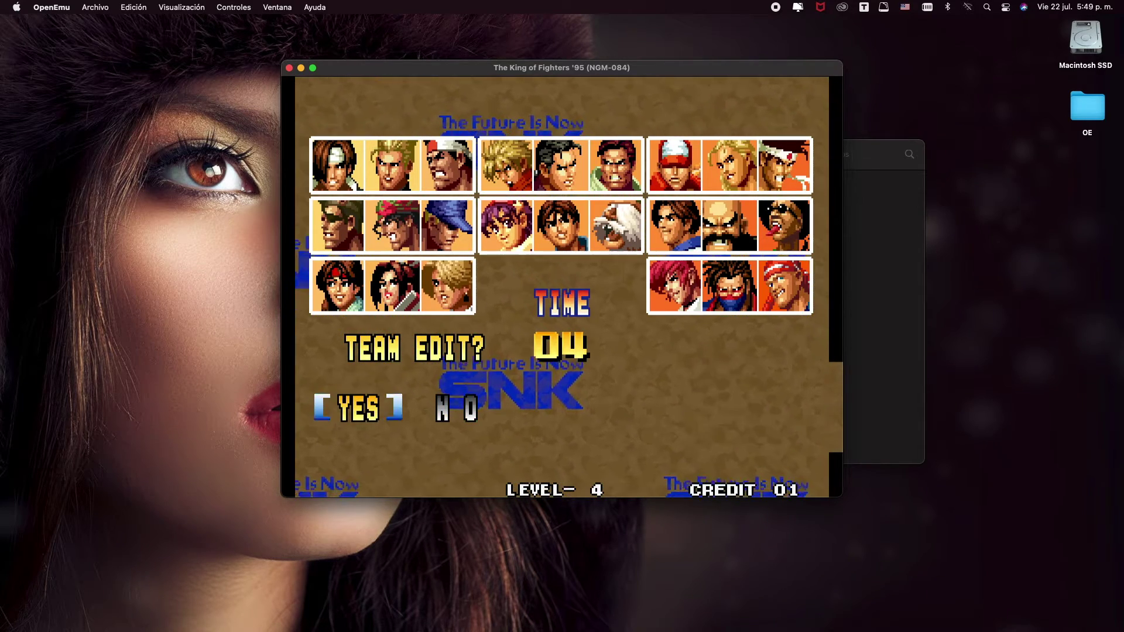
key("a")
Pick Ryo Sakazaki, the dark-haired fighter beside him and Heidern as the team, and begin the first match
key("Right")
key("Right")
key("Right")
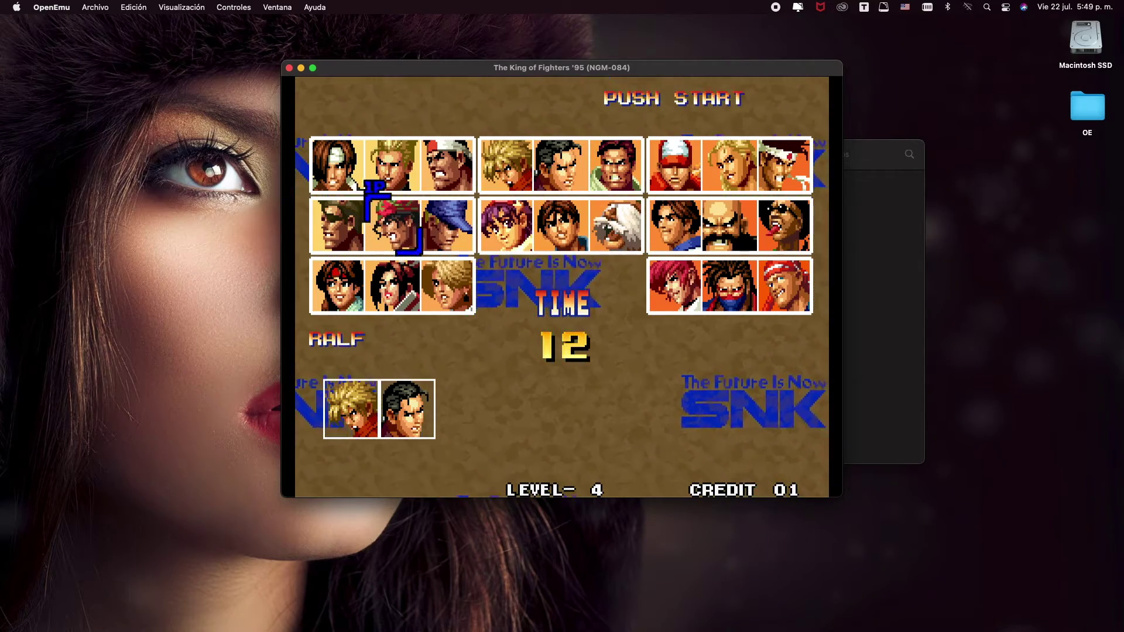
key("Left")
key("Return")
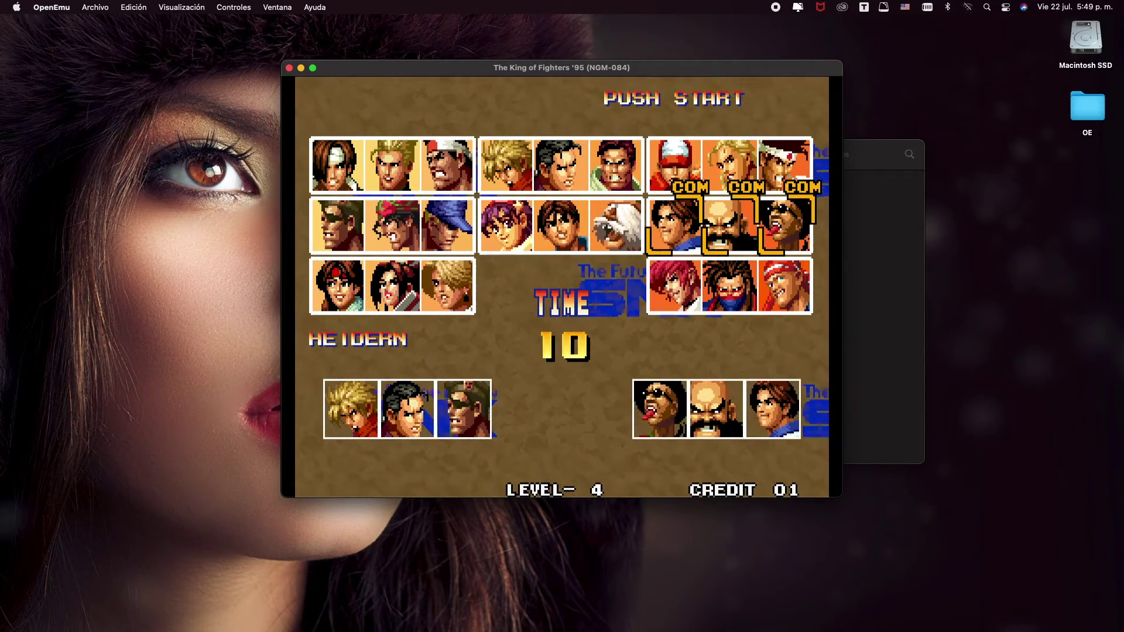
key("a")
key("a")
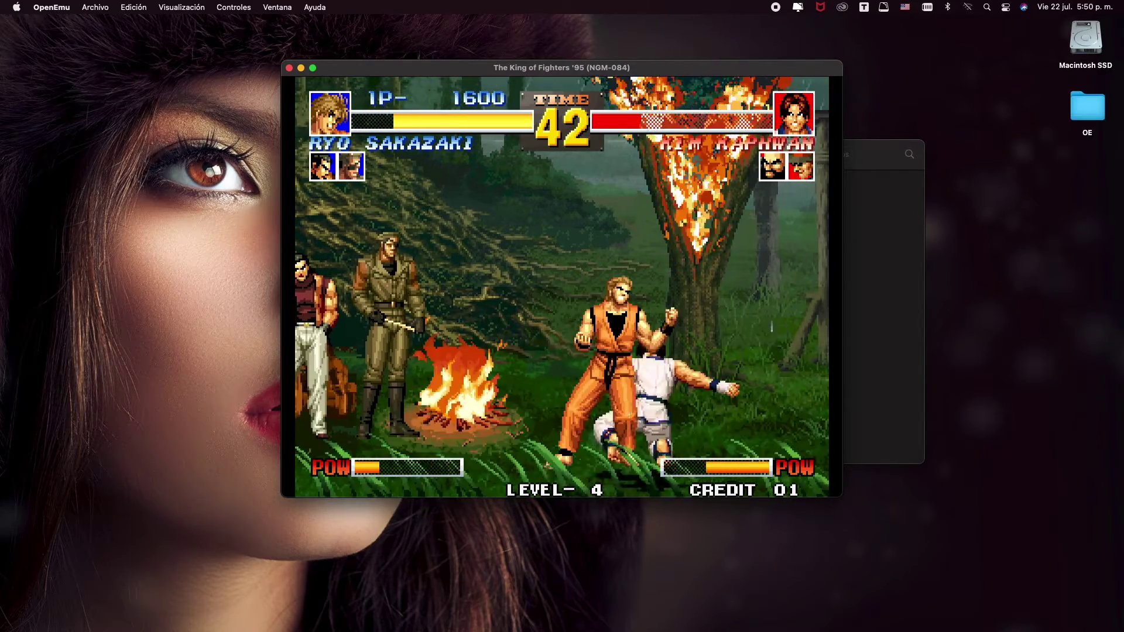
Attack Kim Kaphwan with Ryo's projectile and follow up with a low punch
key("Down")
key("Right")
key("a")
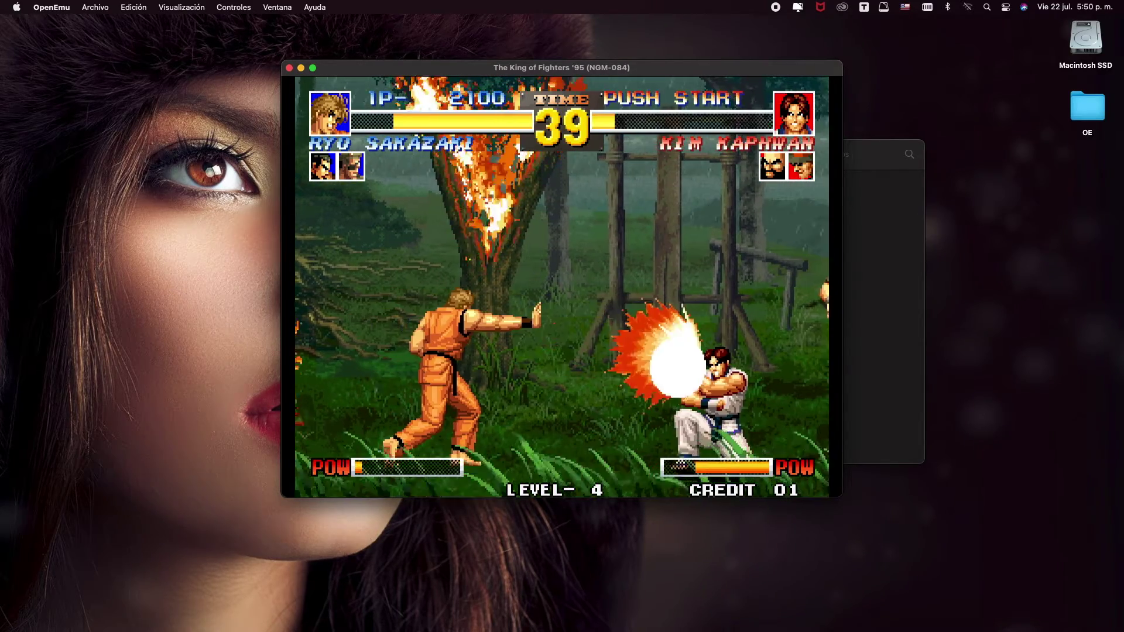
key("a")
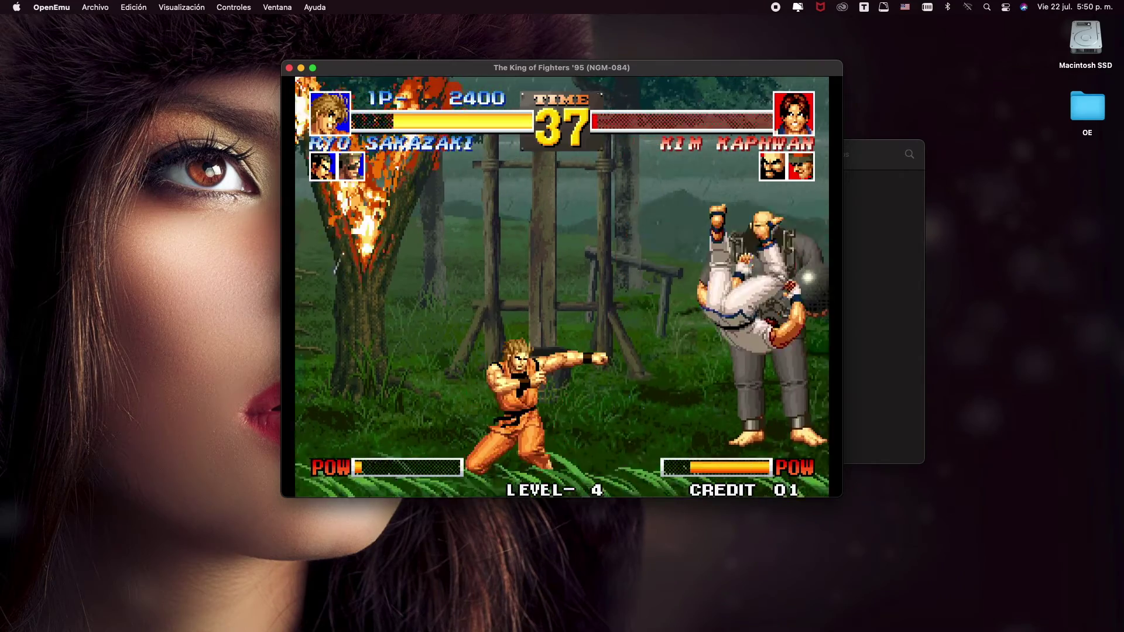
Perform another down-forward punch move with Ryo and charge his POW gauge
key("Down")
key("Right")
key("a")
key("a+s+d")
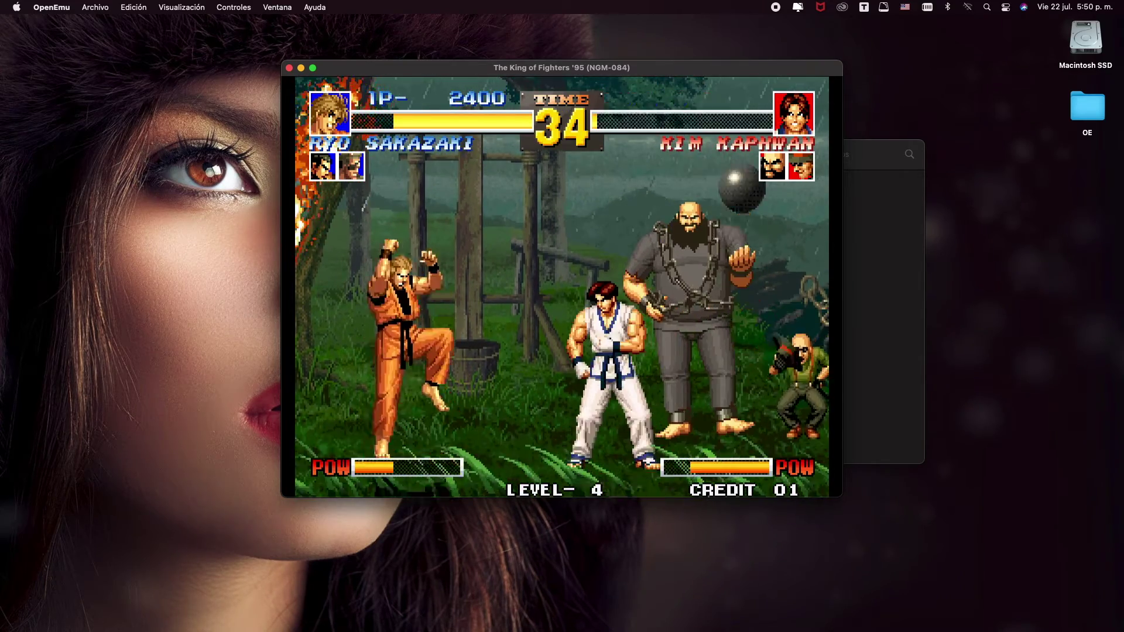
Keep Ryo at a distance from Kim Kaphwan with backward jumps, throwing a projectile after each one
key("Up+Left")
key("Down")
key("Right")
key("a")
key("Up+Left")
key("Down")
key("Right")
key("a")
key("Up+Left")
key("Down")
key("Right")
key("a")
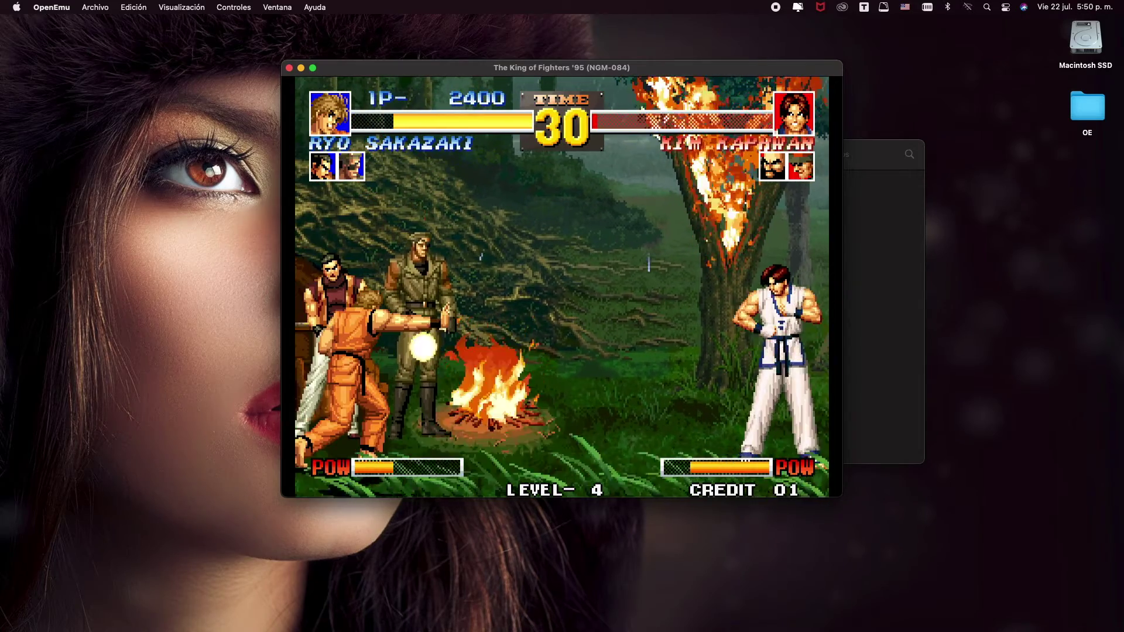
Charge Ryo's POW gauge again, throw a projectile and jump toward Kim Kaphwan with an aerial attack
key("a+s+d")
key("Up+Left")
key("Down")
key("Right")
key("a")
key("Up+Right")
key("s")
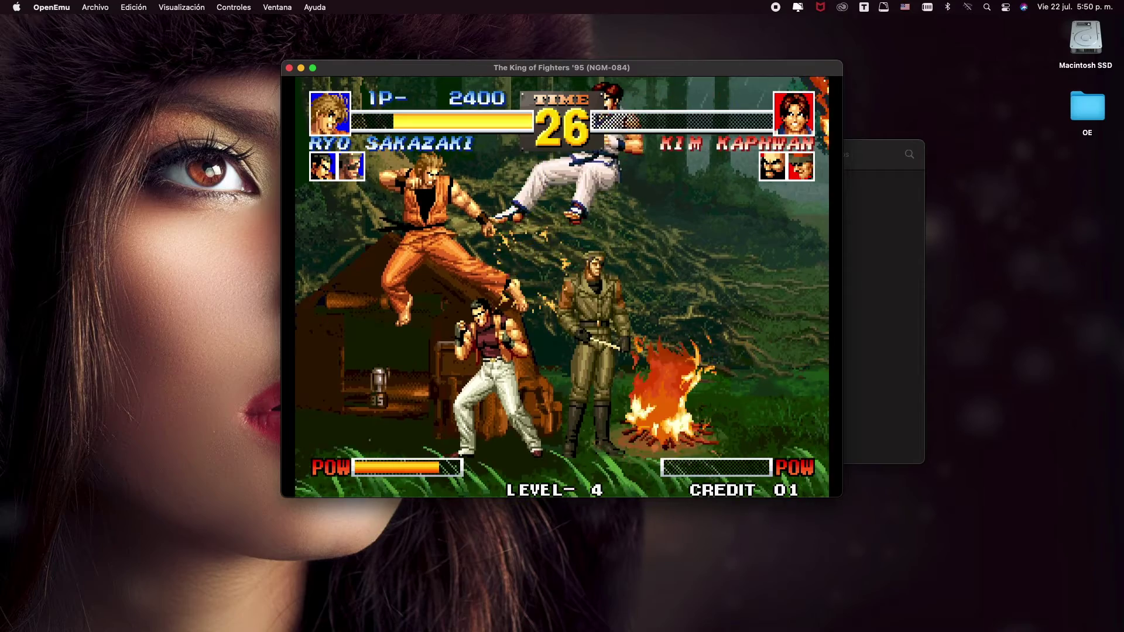
Show the running game's save state options and dismiss them without saving
mouse_move(542, 382)
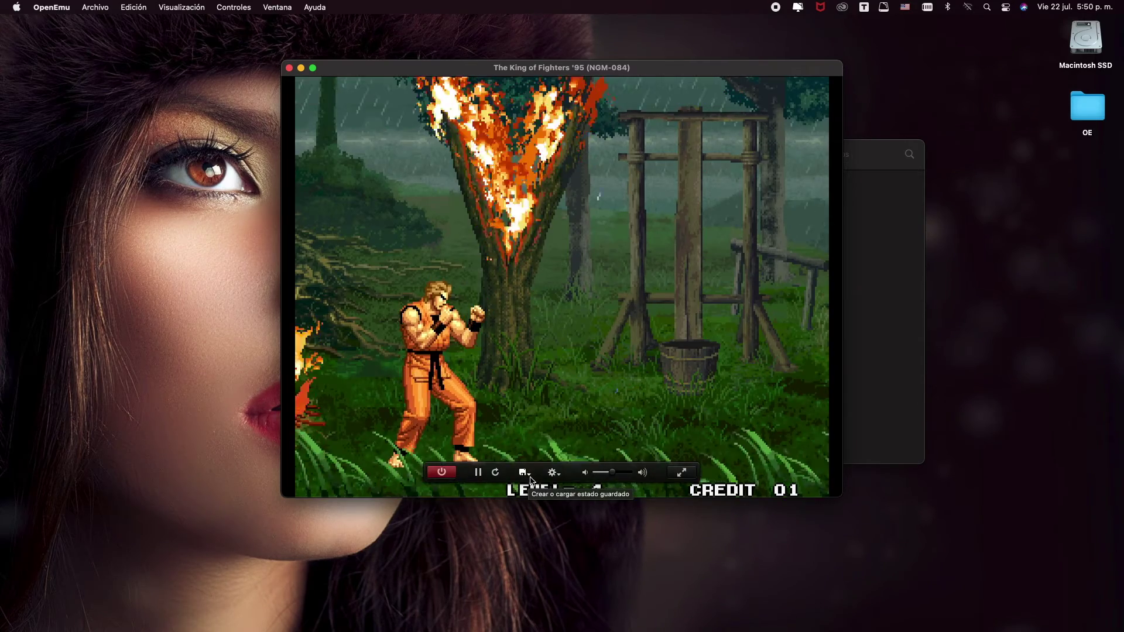
left_click(532, 479)
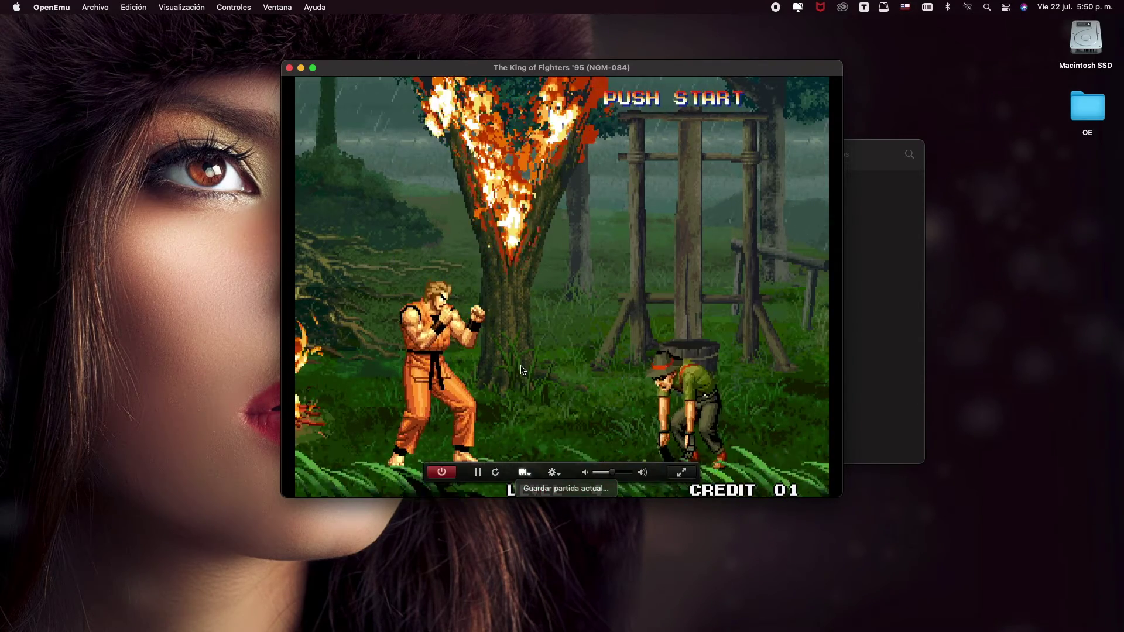
left_click(542, 369)
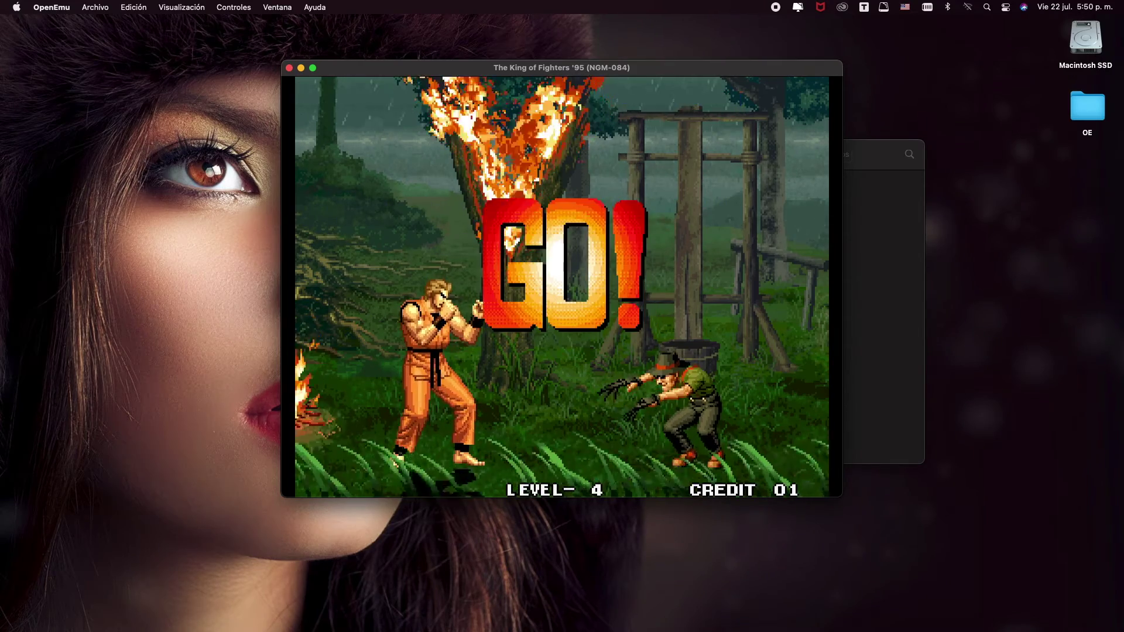
Fight Choi Bounge with Ryo, jumping back and forth across the stage and attacking with punches
key("Up")
key("Right")
key("Down")
key("Up")
key("Left")
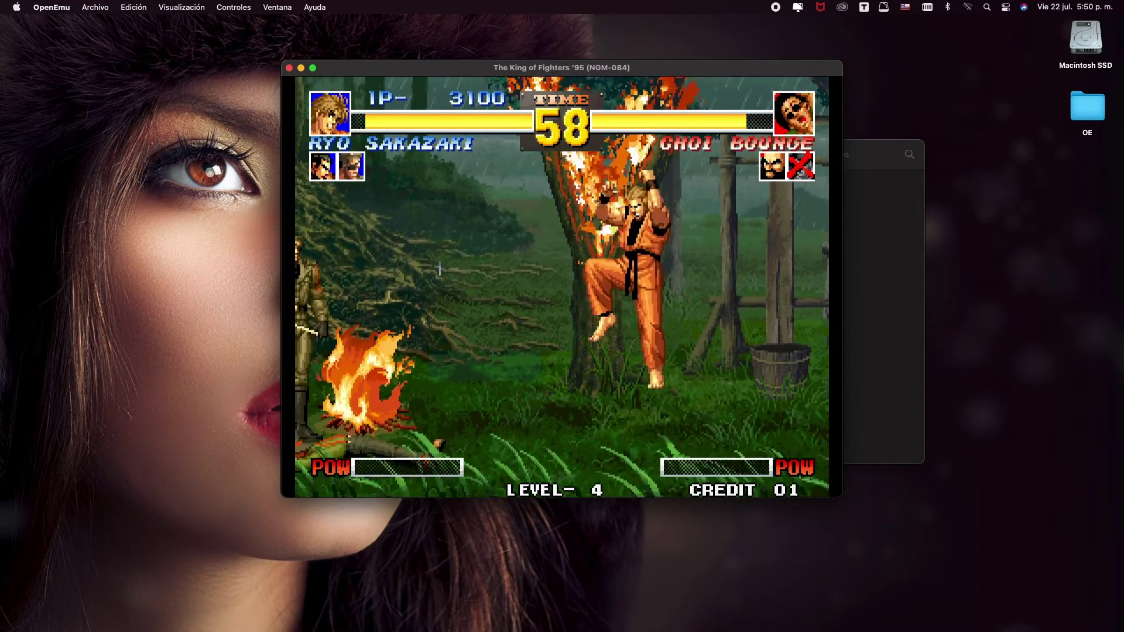
key("a")
key("Left")
key("Up")
key("Left")
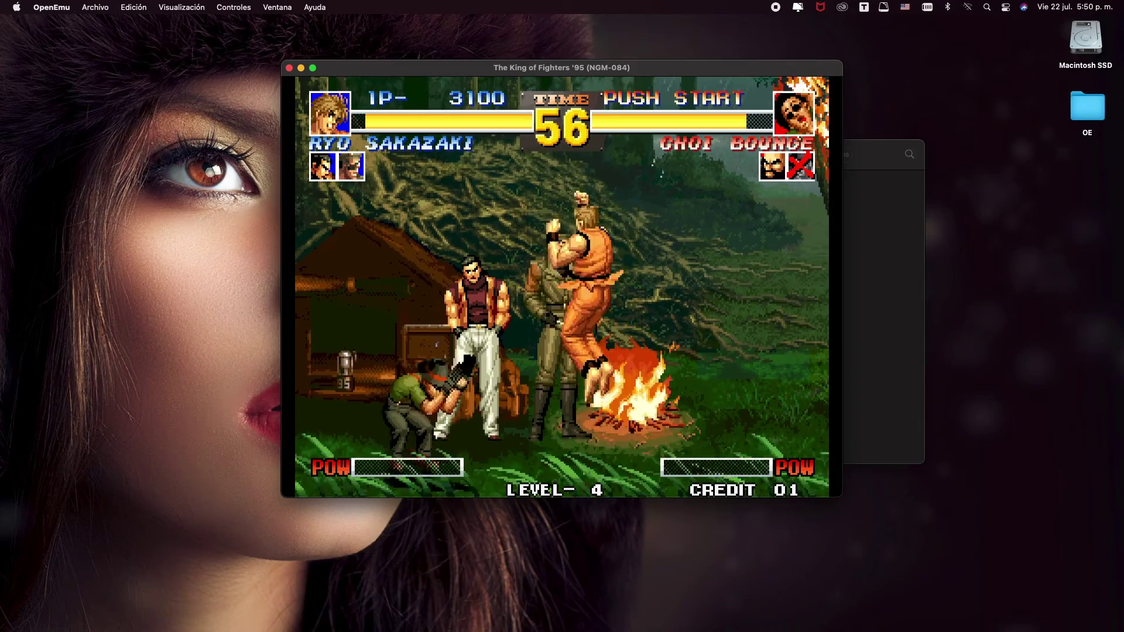
key("a")
Back Ryo away from Choi Bounge toward the far end of the stage and try a kick
key("Right")
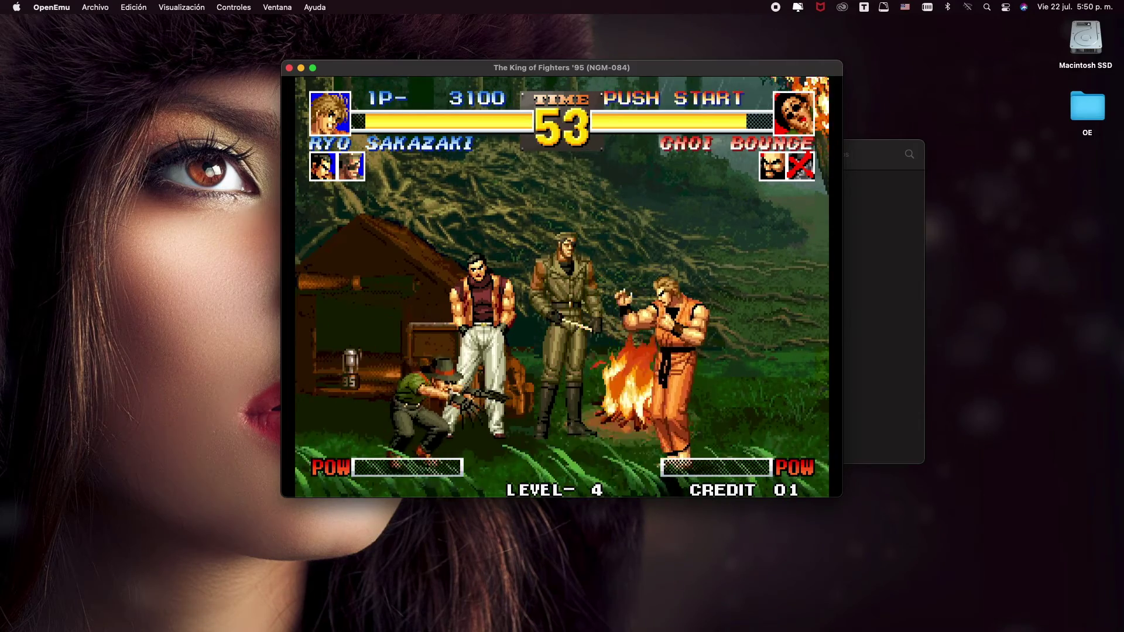
key("Right")
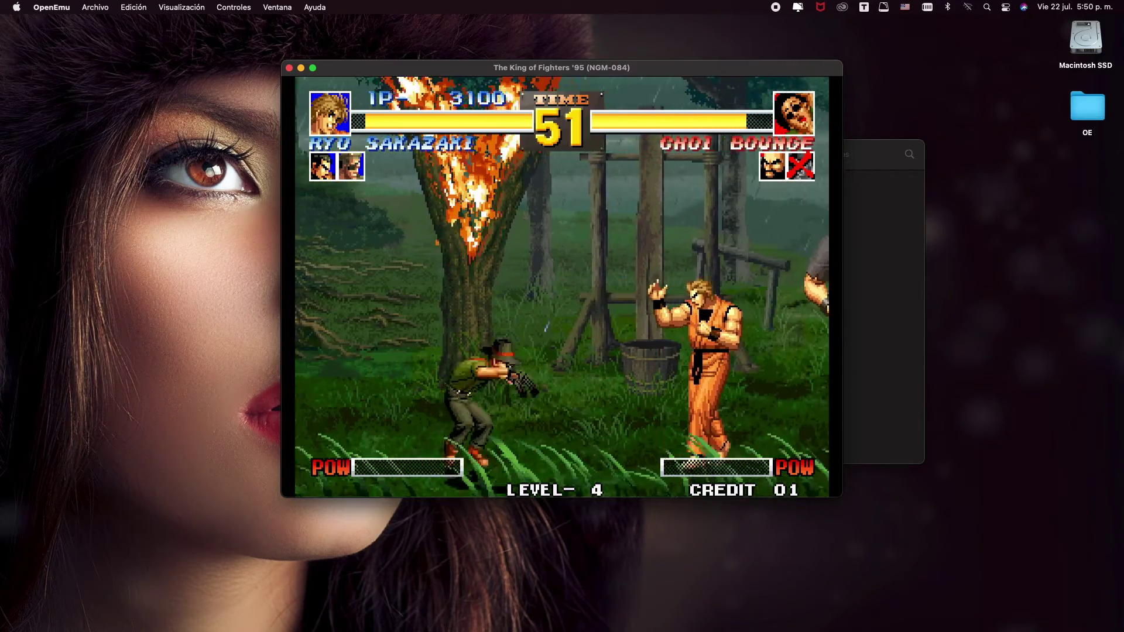
key("x")
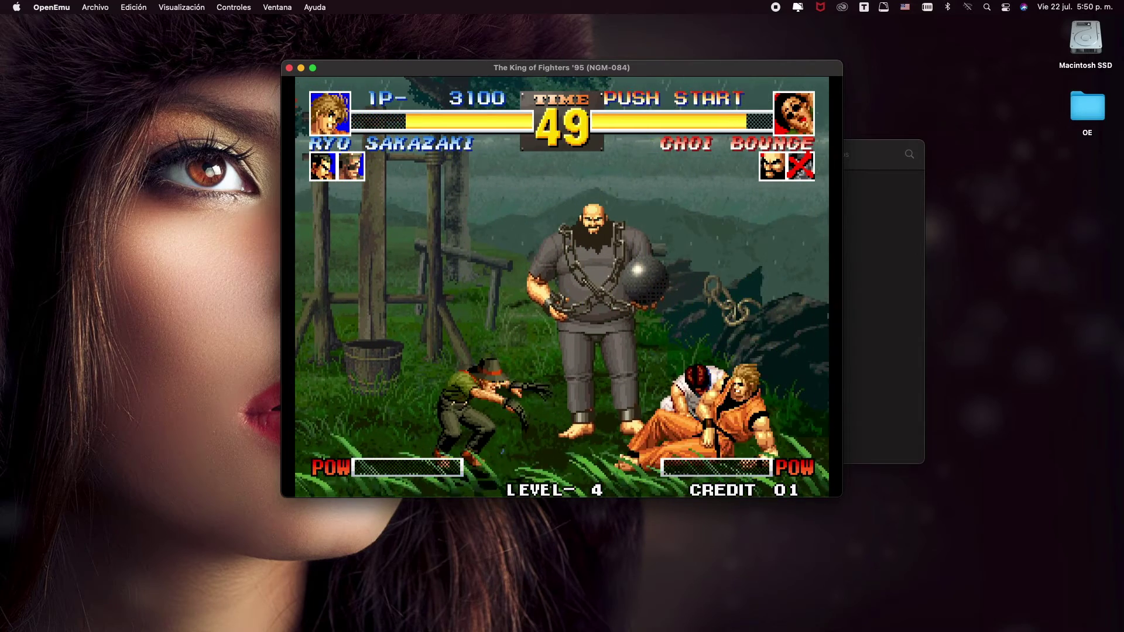
Pause The King of Fighters '95, stop the game and return to the Arcade library
mouse_move(598, 301)
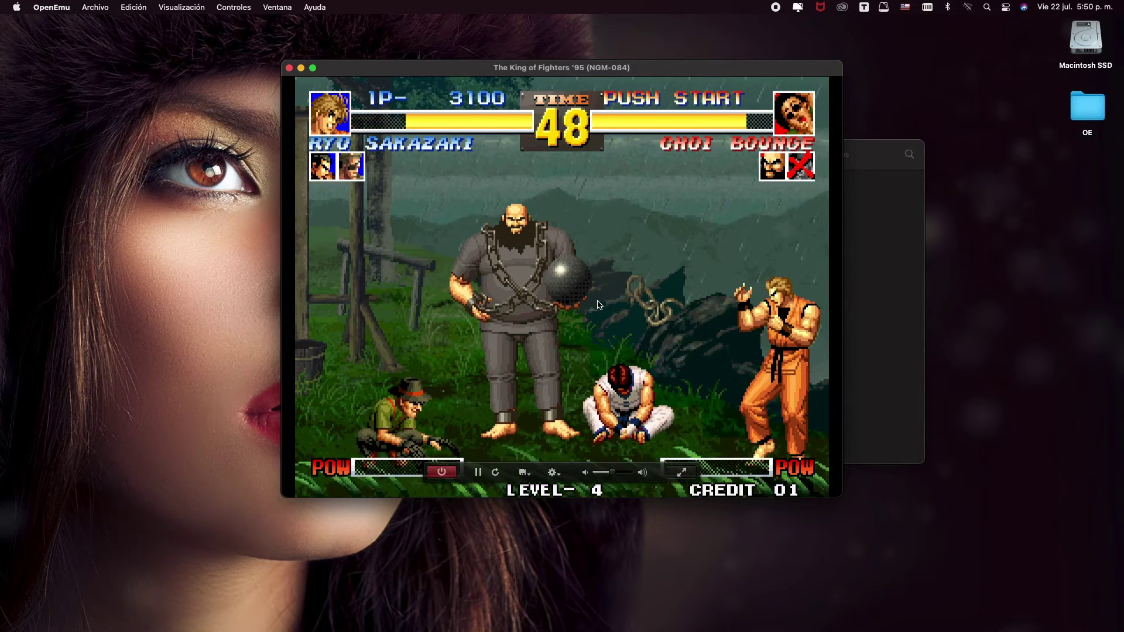
left_click(479, 473)
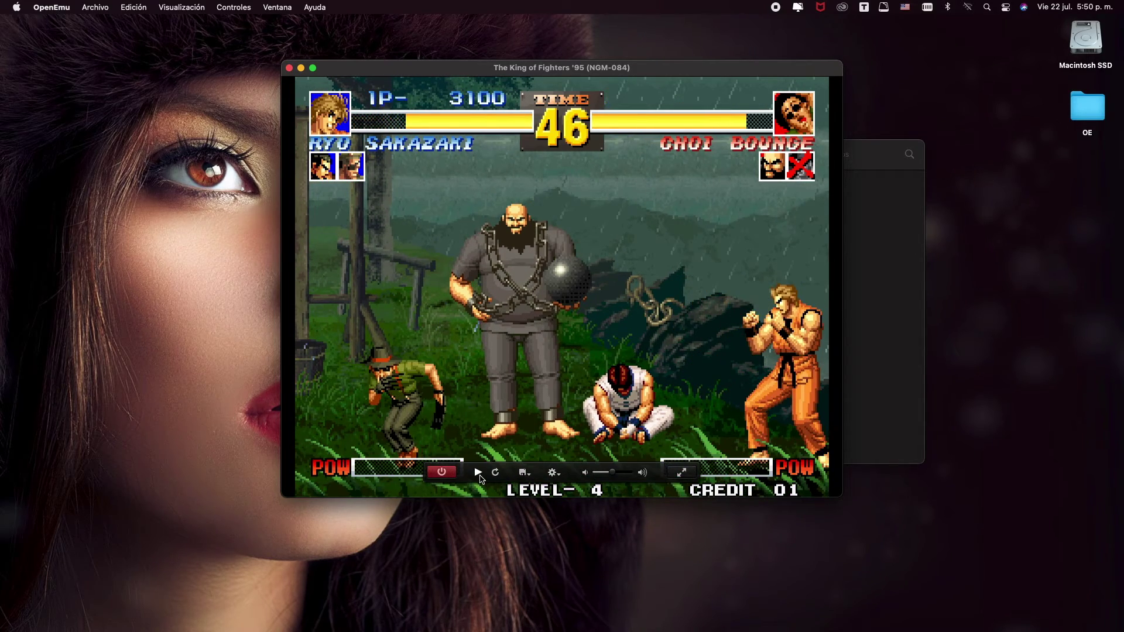
left_click(443, 473)
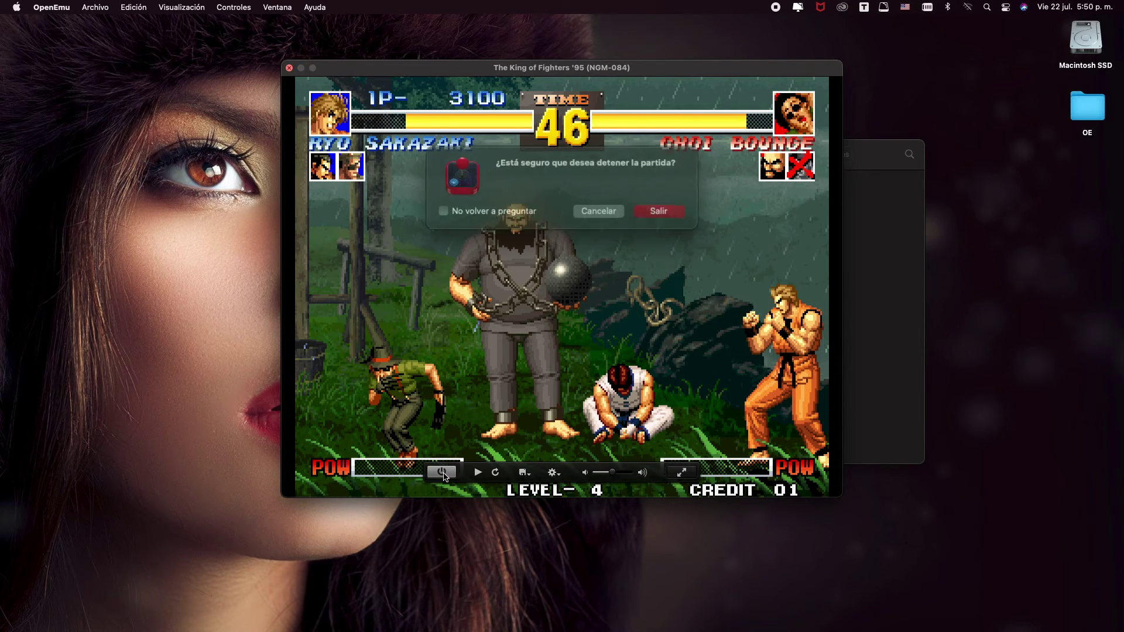
left_click(648, 212)
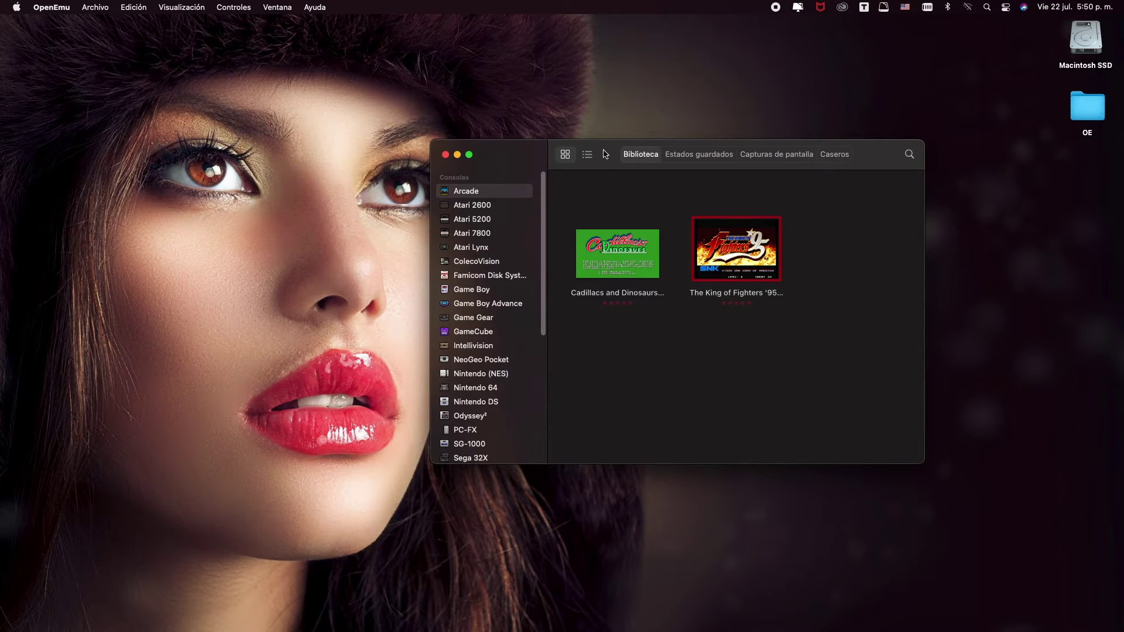
left_click_drag(605, 154, 535, 168)
left_click(594, 256)
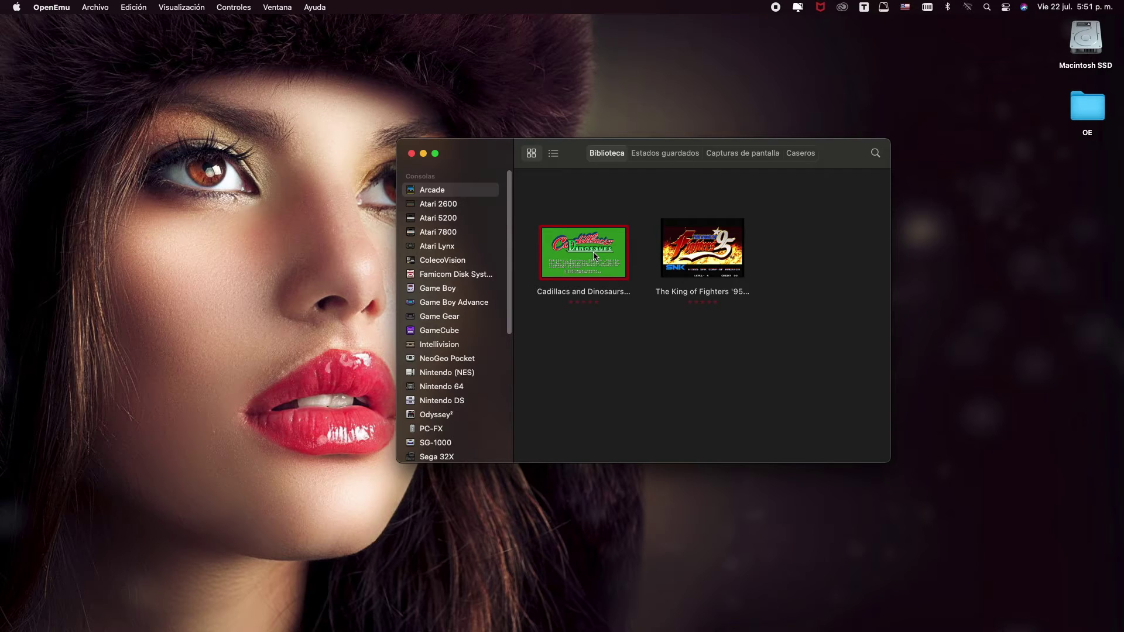
left_click(685, 331)
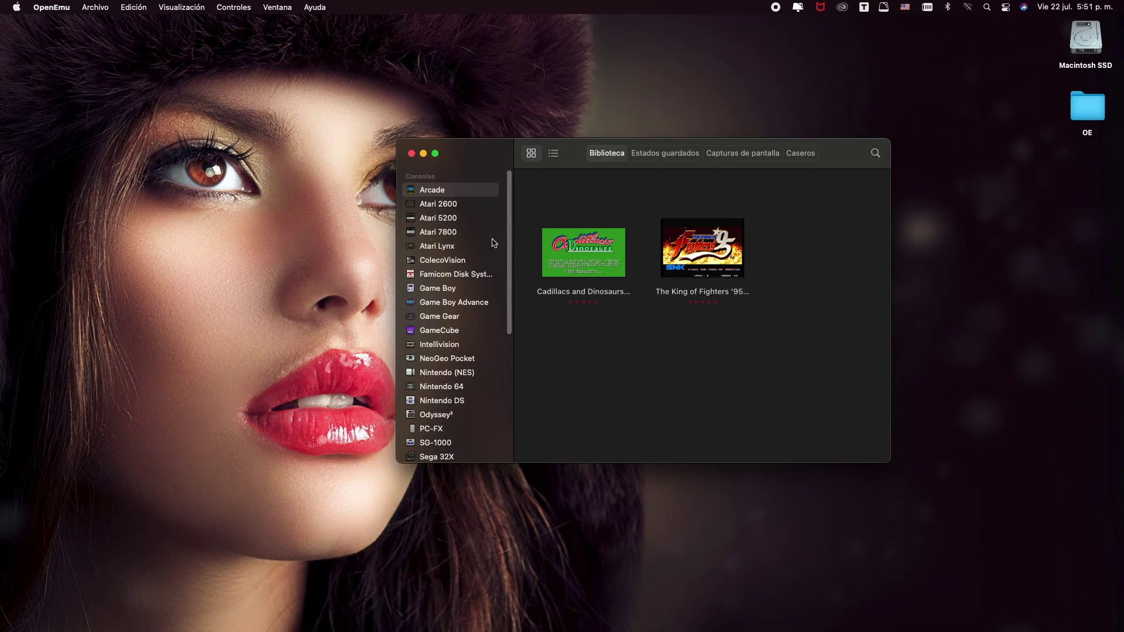
Browse the Sony PlayStation, Super Nintendo, GameCube and Game Boy Advance libraries, dismissing the disc import guide notice
left_click_drag(509, 226, 509, 357)
left_click(470, 318)
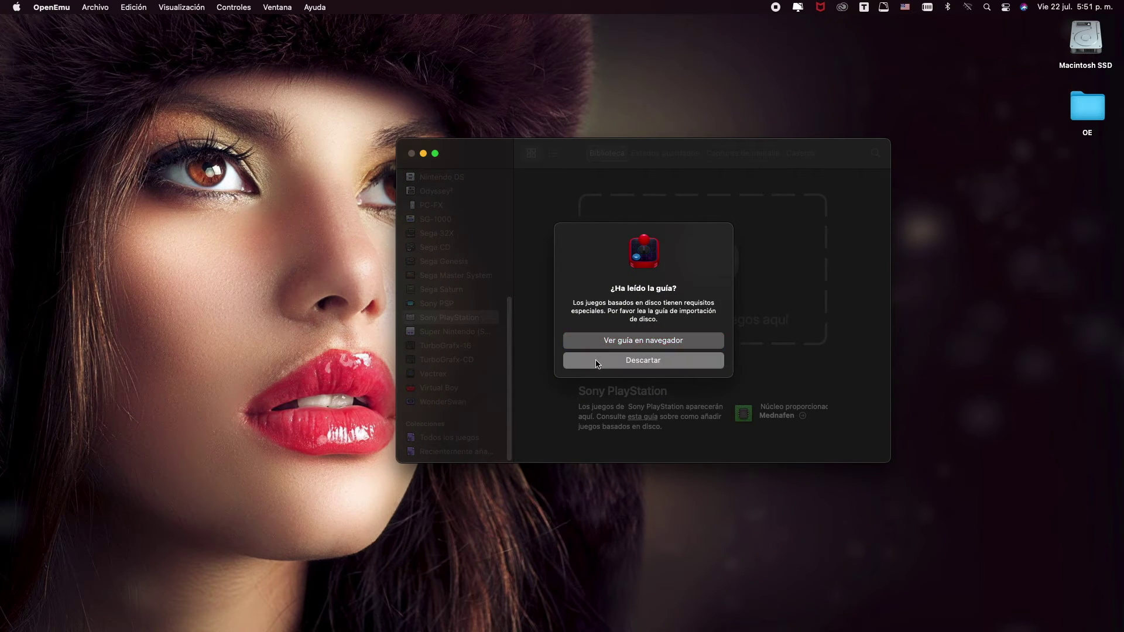
left_click(589, 359)
left_click(471, 332)
left_click_drag(510, 346, 509, 262)
left_click(467, 262)
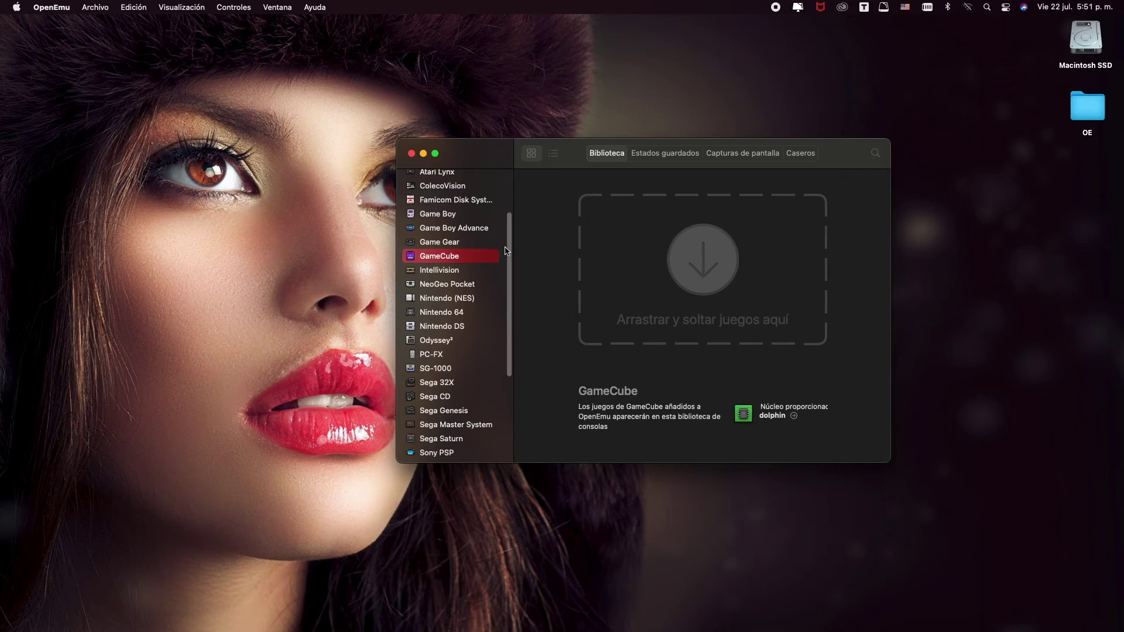
left_click(474, 233)
scroll(501, 238, "up", 3)
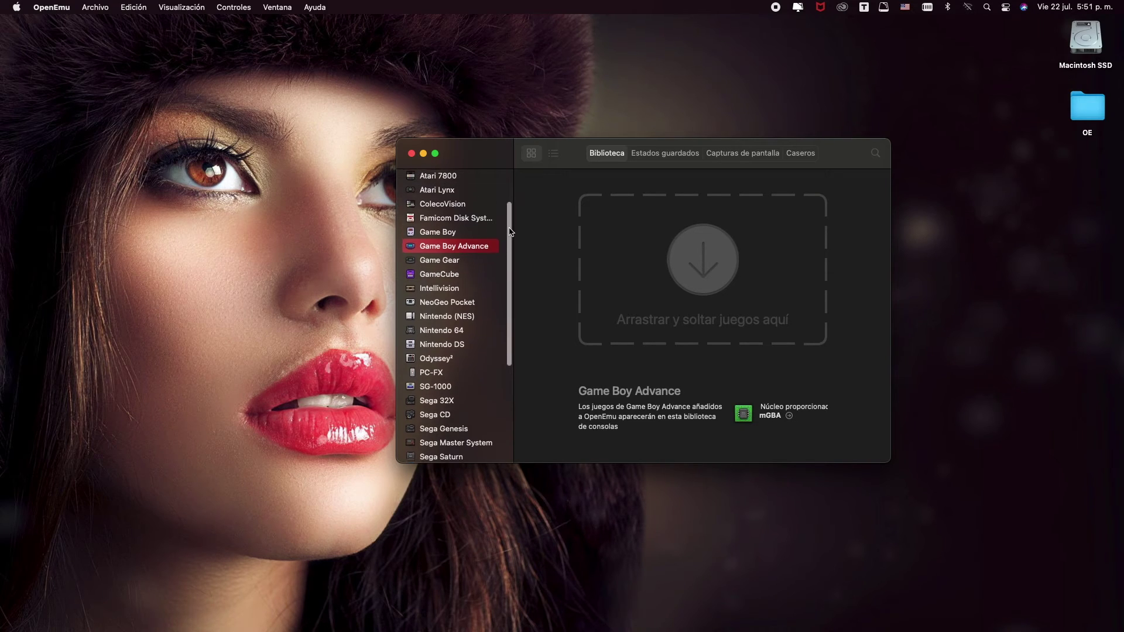
Return to the Arcade library and reposition the library window on the desktop
left_click_drag(571, 168, 617, 185)
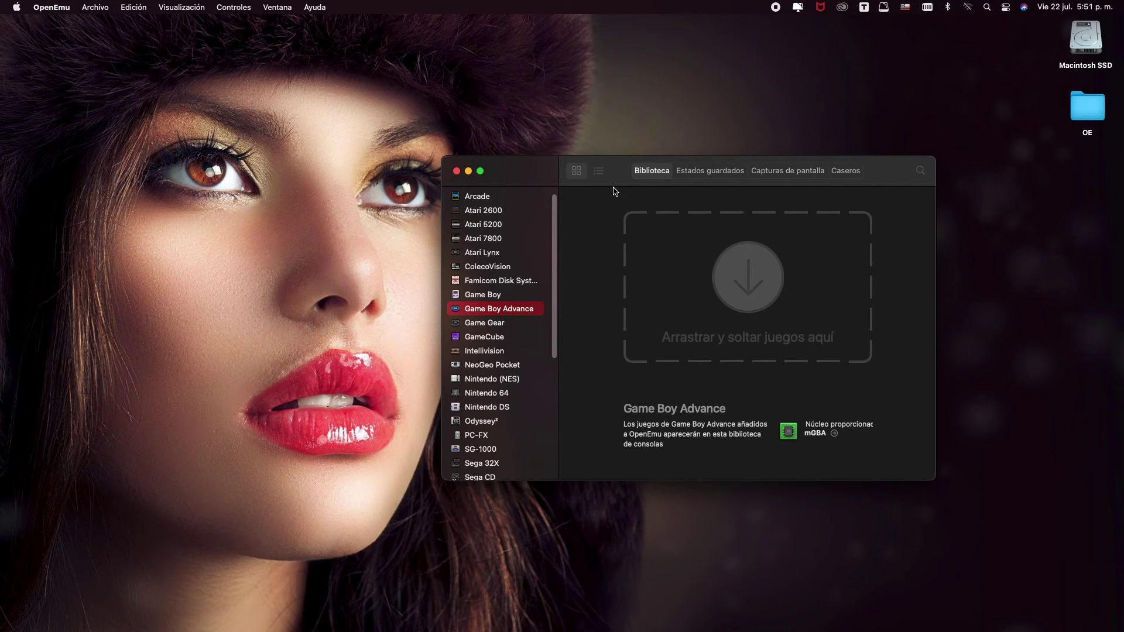
scroll(524, 240, "up", 1)
left_click(513, 209)
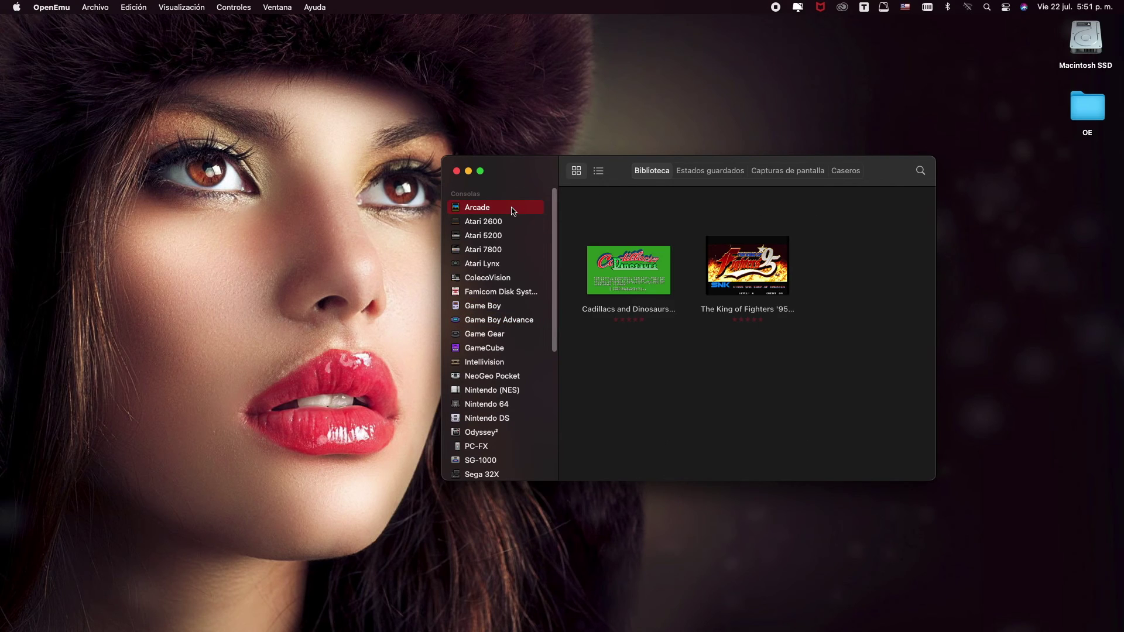
left_click_drag(614, 175, 604, 168)
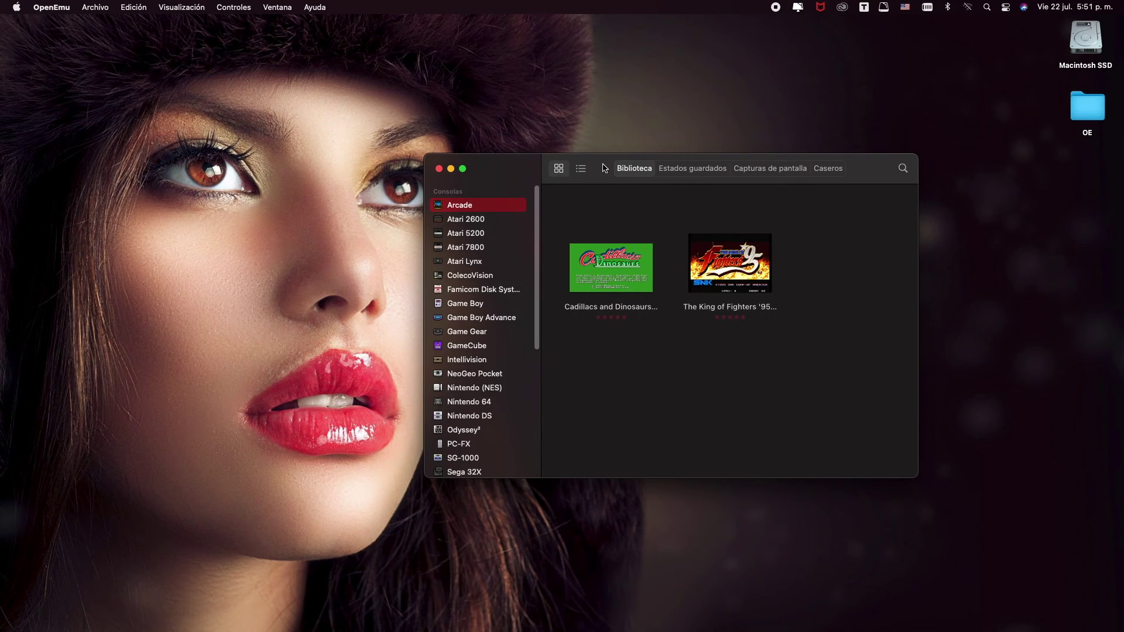